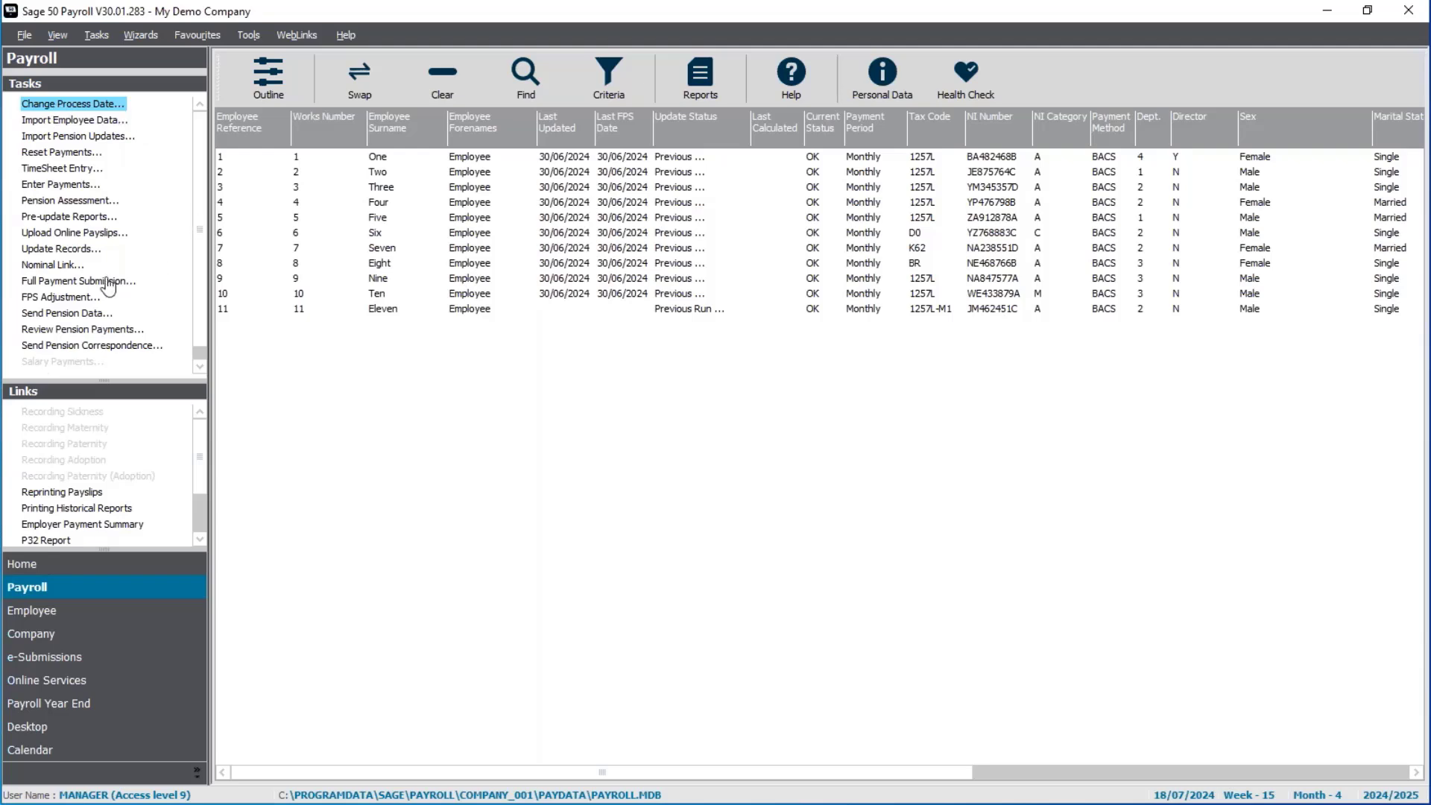
Look through the payroll task list in processing order, from changing the process date down to the salary payments
{"action": "key", "text": "Down"}
{"action": "key", "text": "Down"}
{"action": "key", "text": "Down"}
{"action": "key", "text": "Down"}
{"action": "key", "text": "Down"}
{"action": "key", "text": "Down"}
{"action": "key", "text": "Down"}
{"action": "key", "text": "Down"}
{"action": "key", "text": "Down"}
{"action": "key", "text": "Down"}
{"action": "key", "text": "Down"}
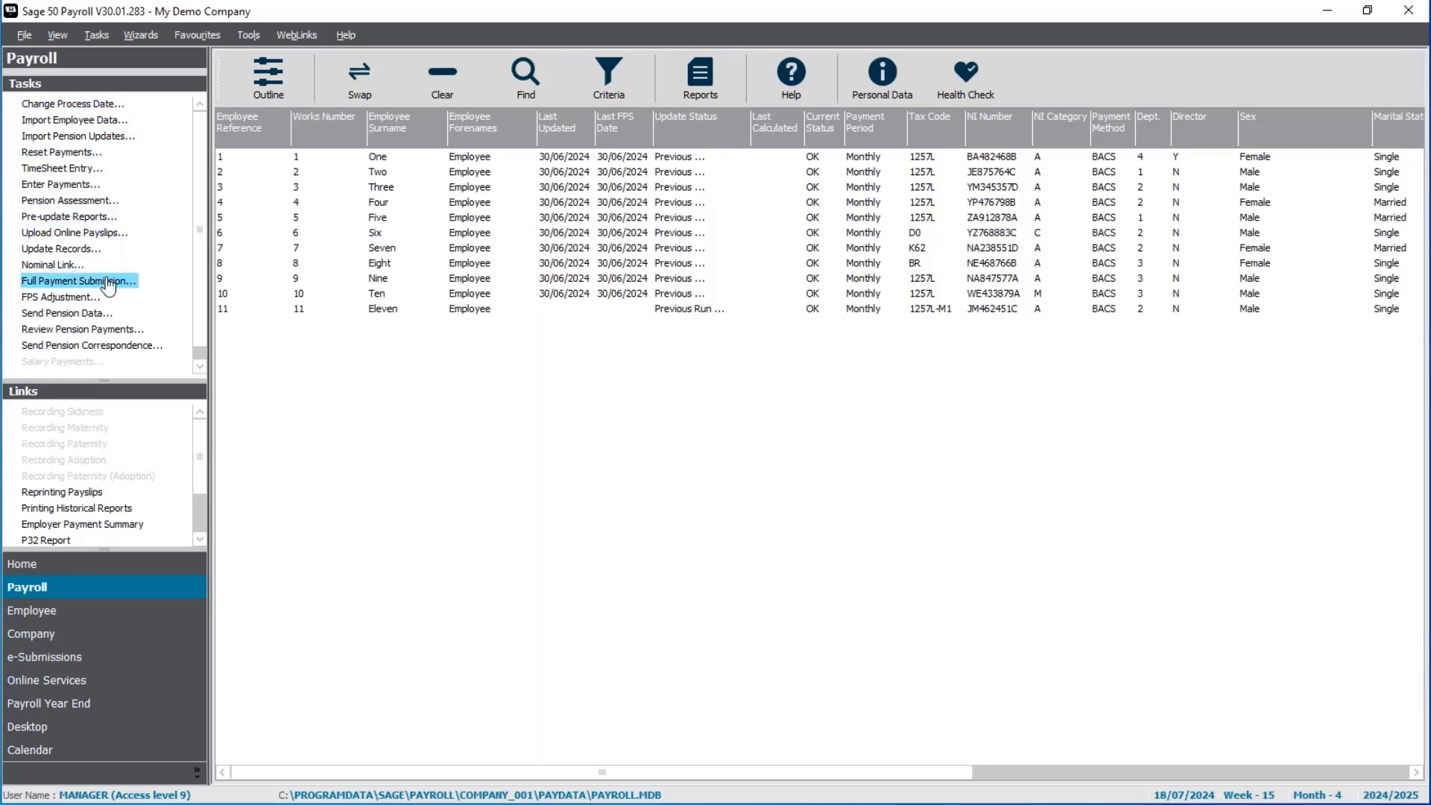
{"action": "key", "text": "Down"}
{"action": "key", "text": "Down"}
{"action": "key", "text": "Down"}
{"action": "key", "text": "Down"}
{"action": "key", "text": "Down"}
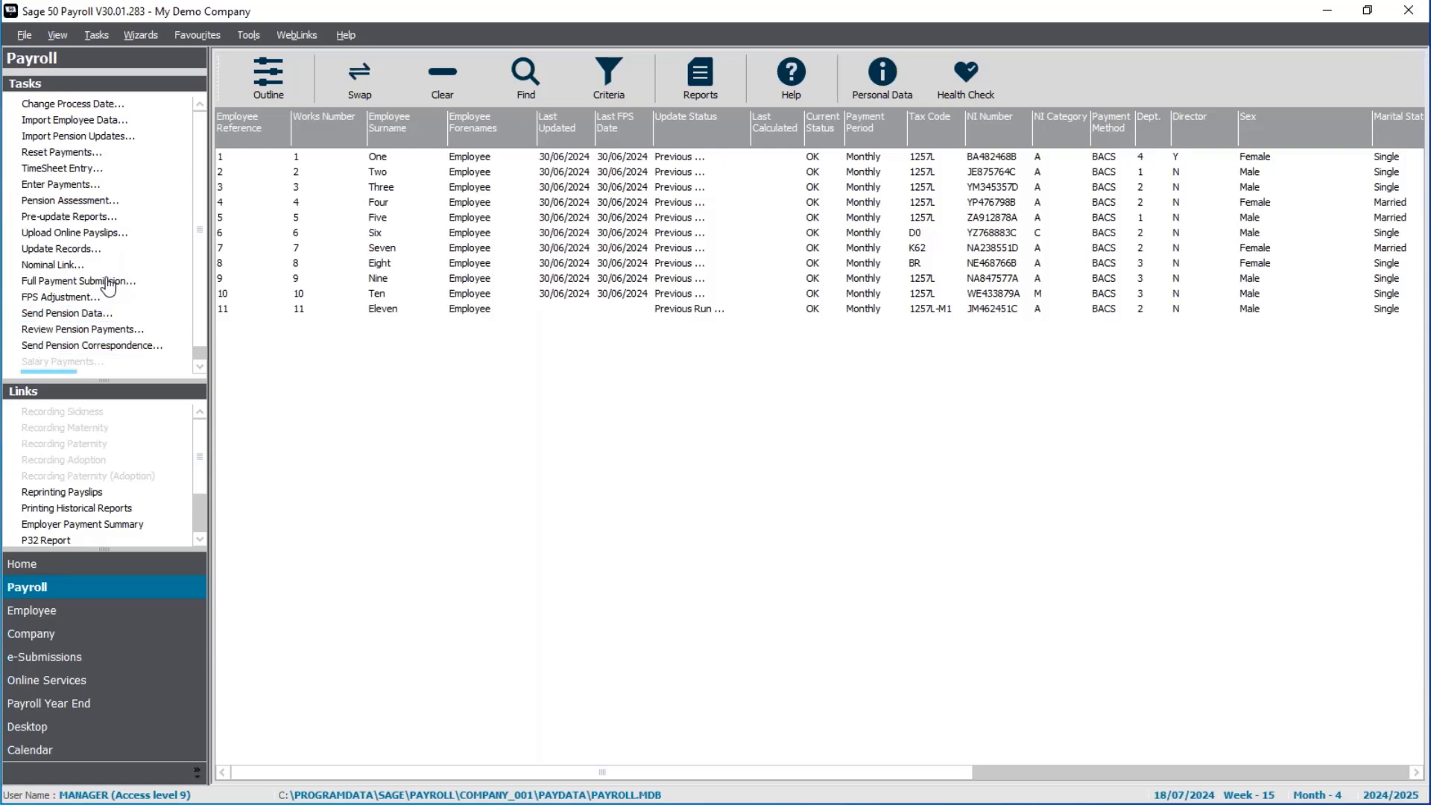
{"action": "key", "text": "Up"}
{"action": "key", "text": "Up"}
{"action": "key", "text": "Up"}
{"action": "key", "text": "Up"}
{"action": "key", "text": "Up"}
{"action": "key", "text": "Up"}
{"action": "key", "text": "Up"}
{"action": "key", "text": "Up"}
{"action": "key", "text": "Up"}
{"action": "key", "text": "Up"}
{"action": "key", "text": "Up"}
{"action": "key", "text": "Up"}
{"action": "key", "text": "Up"}
{"action": "key", "text": "Up"}
{"action": "key", "text": "Up"}
{"action": "key", "text": "Up"}
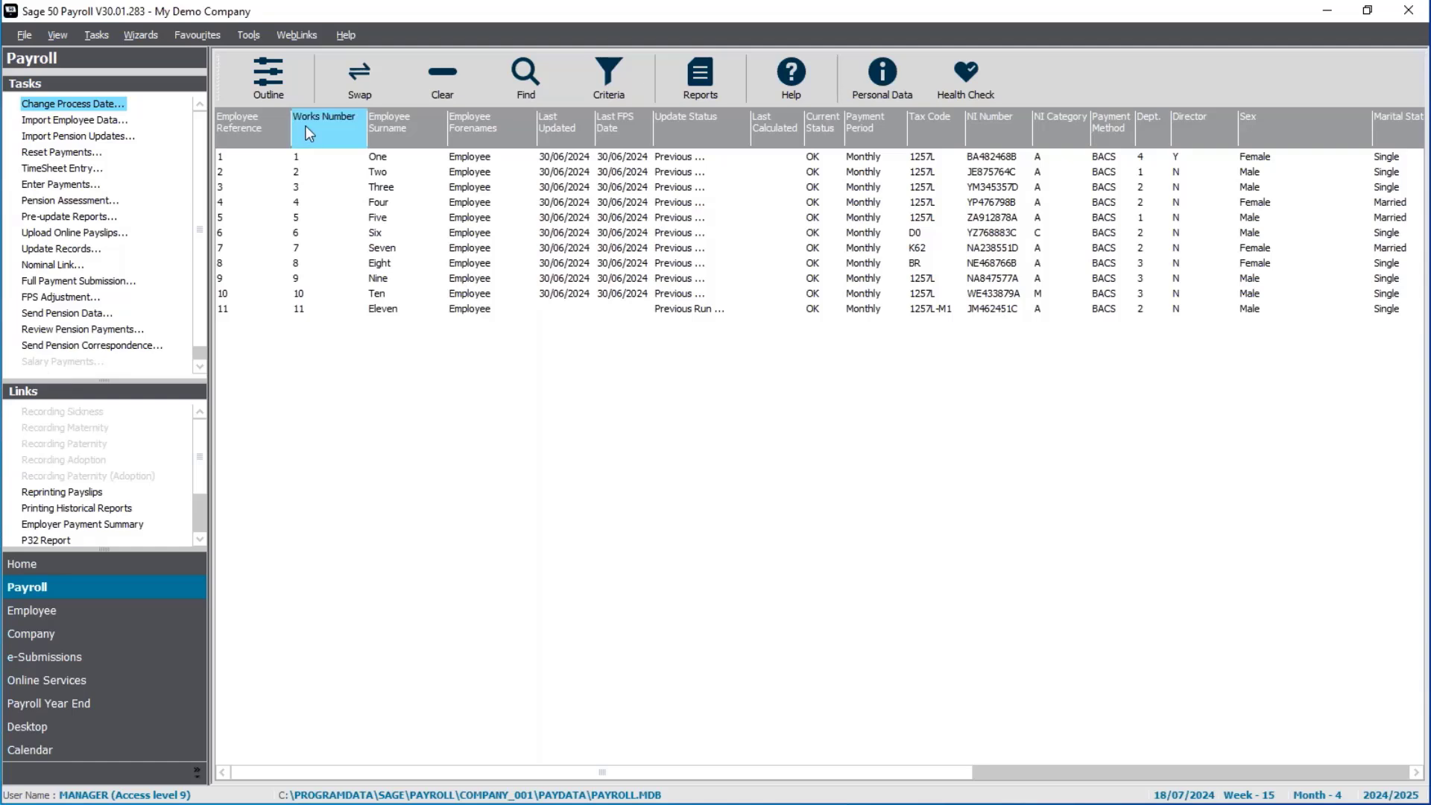
Switch the payroll view to the process map and enlarge the employee list until all eleven employees fit
{"action": "left_click", "coordinate": [57, 37]}
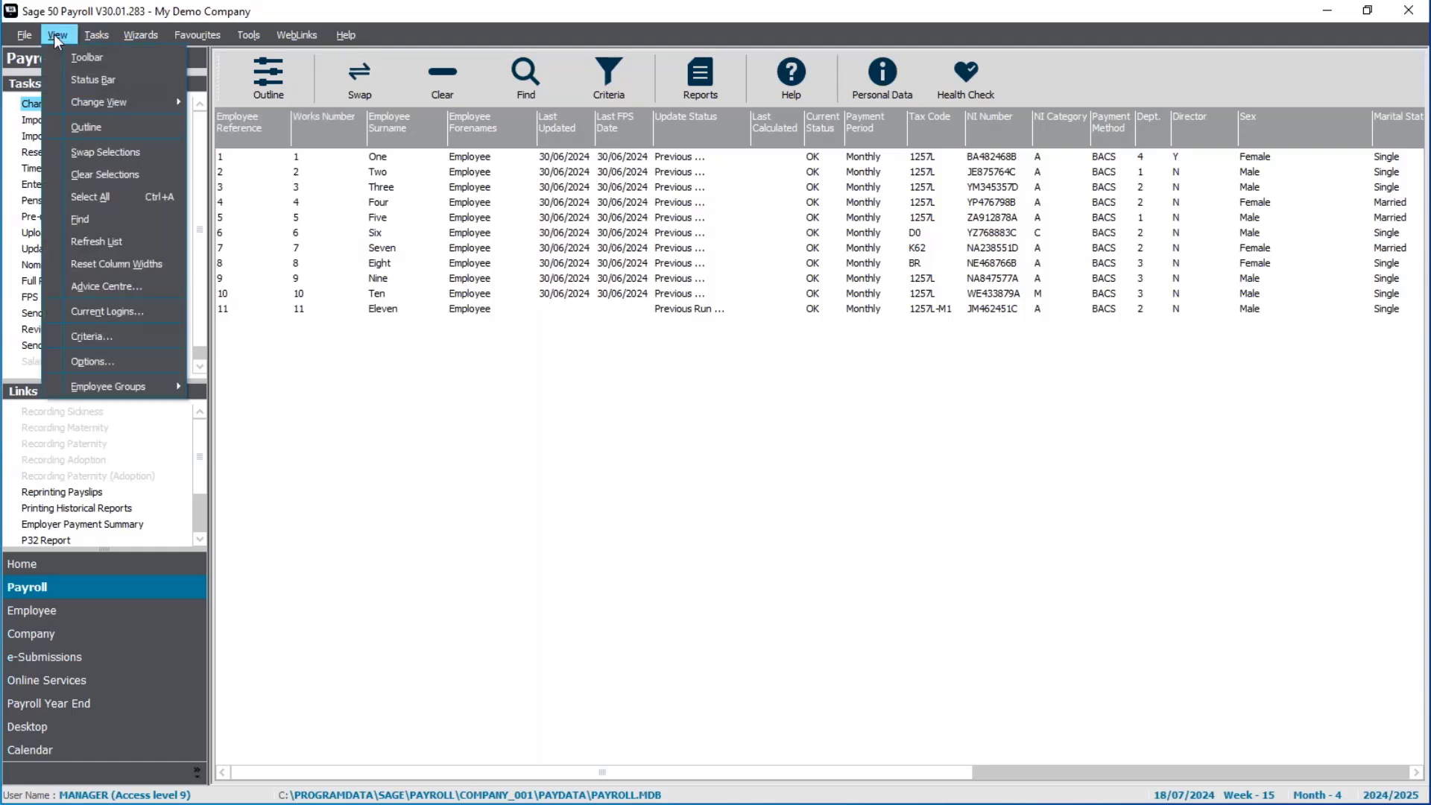
{"action": "mouse_move", "coordinate": [106, 112]}
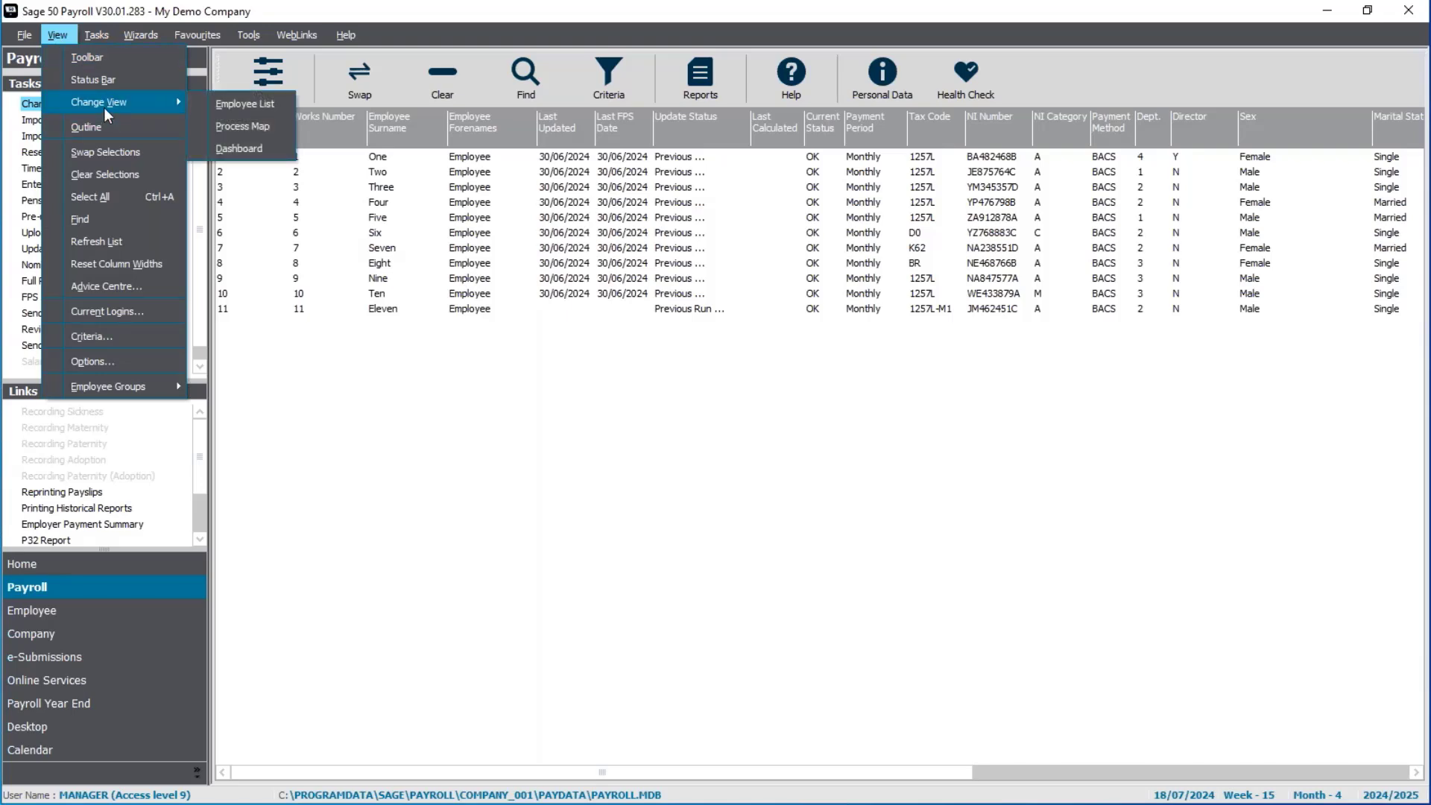
{"action": "left_click", "coordinate": [245, 128]}
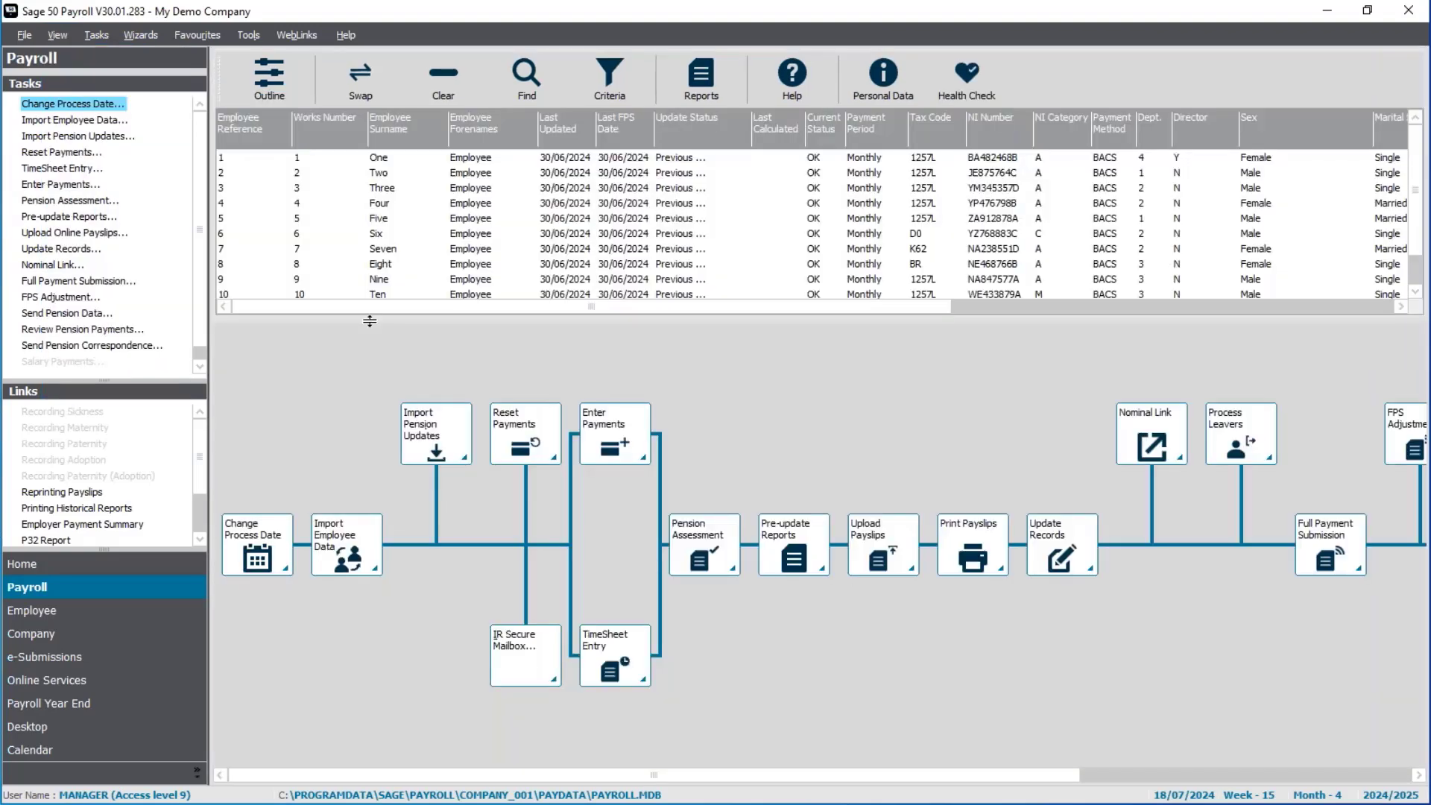
{"action": "left_click_drag", "start_coordinate": [370, 322], "coordinate": [345, 390]}
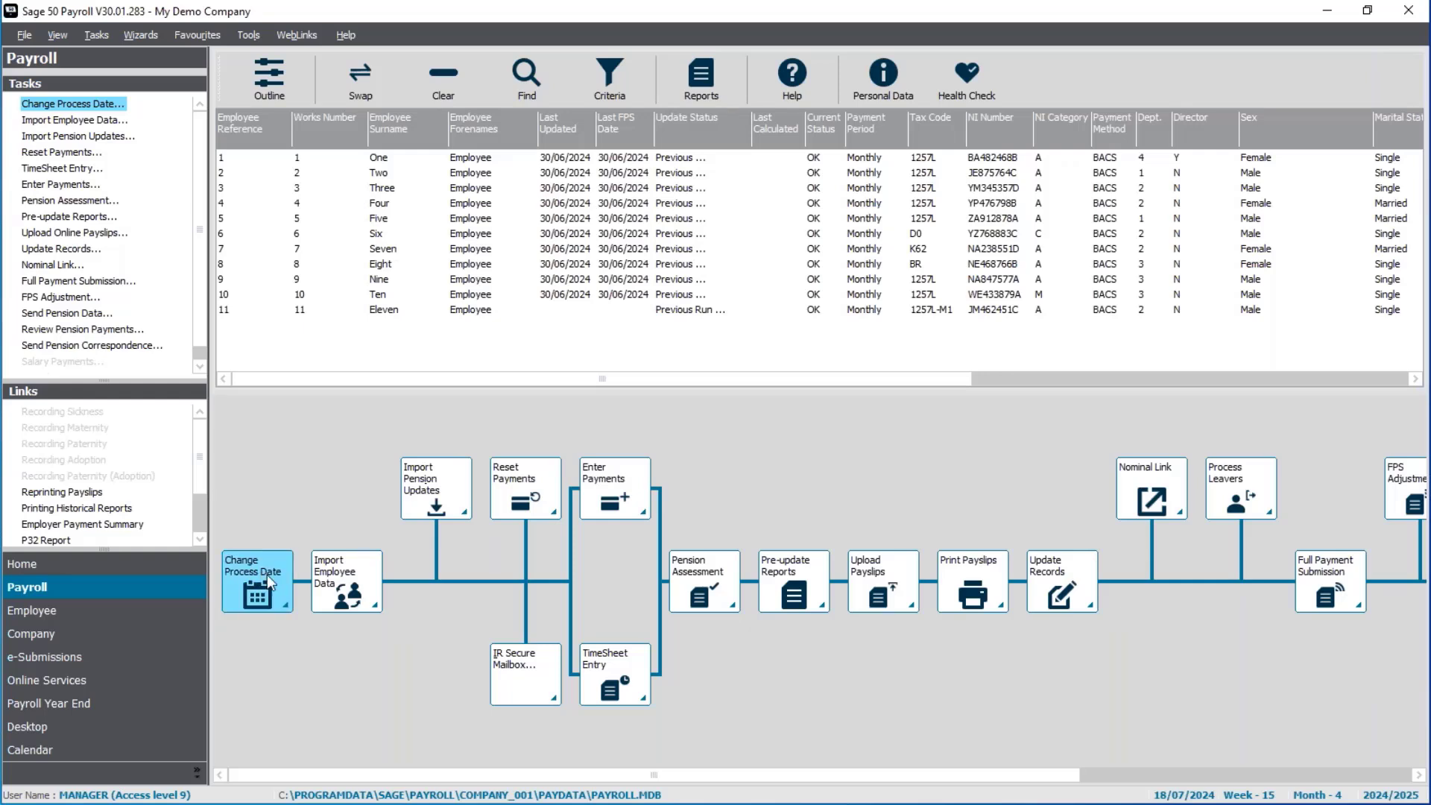
{"action": "left_click", "coordinate": [1276, 776]}
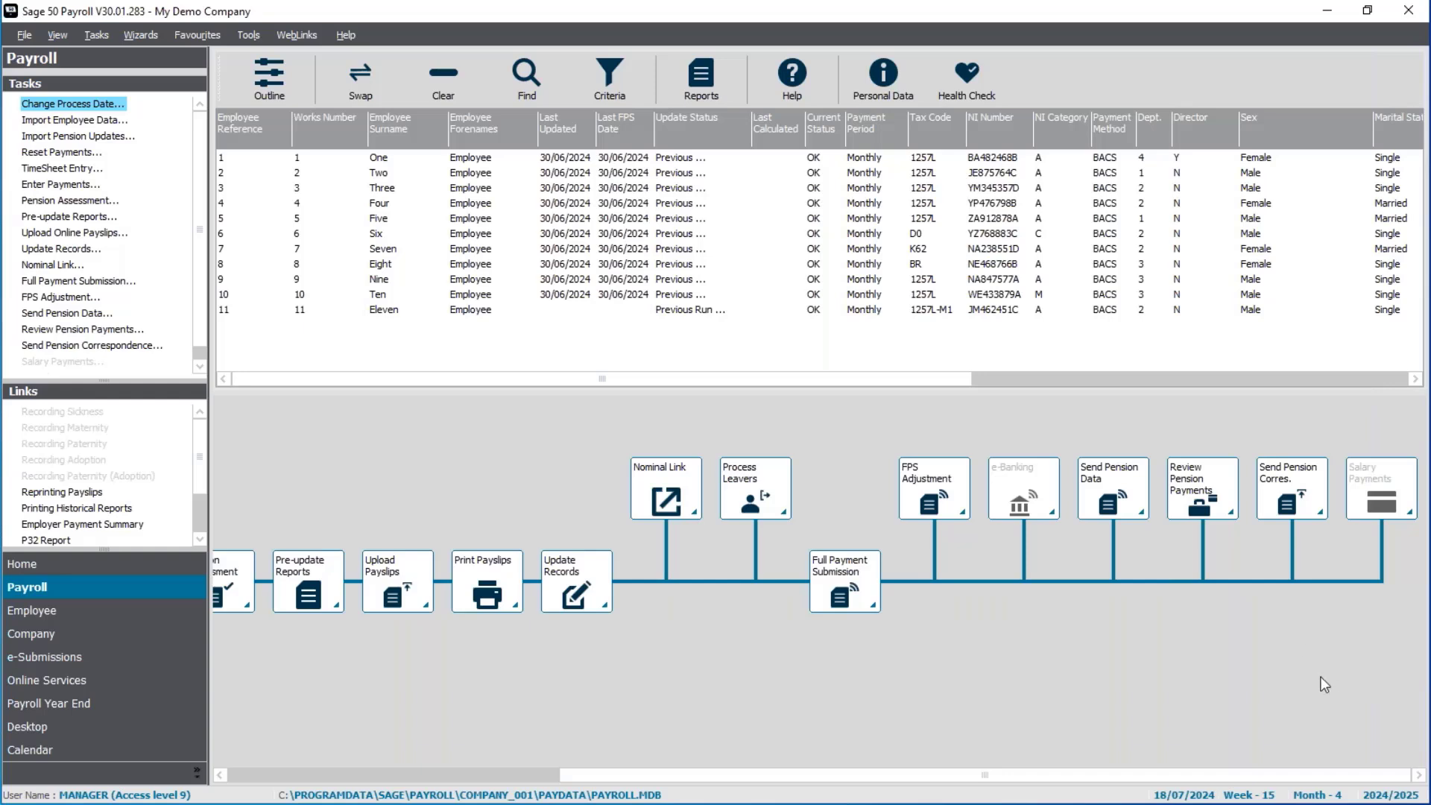
{"action": "left_click", "coordinate": [239, 776]}
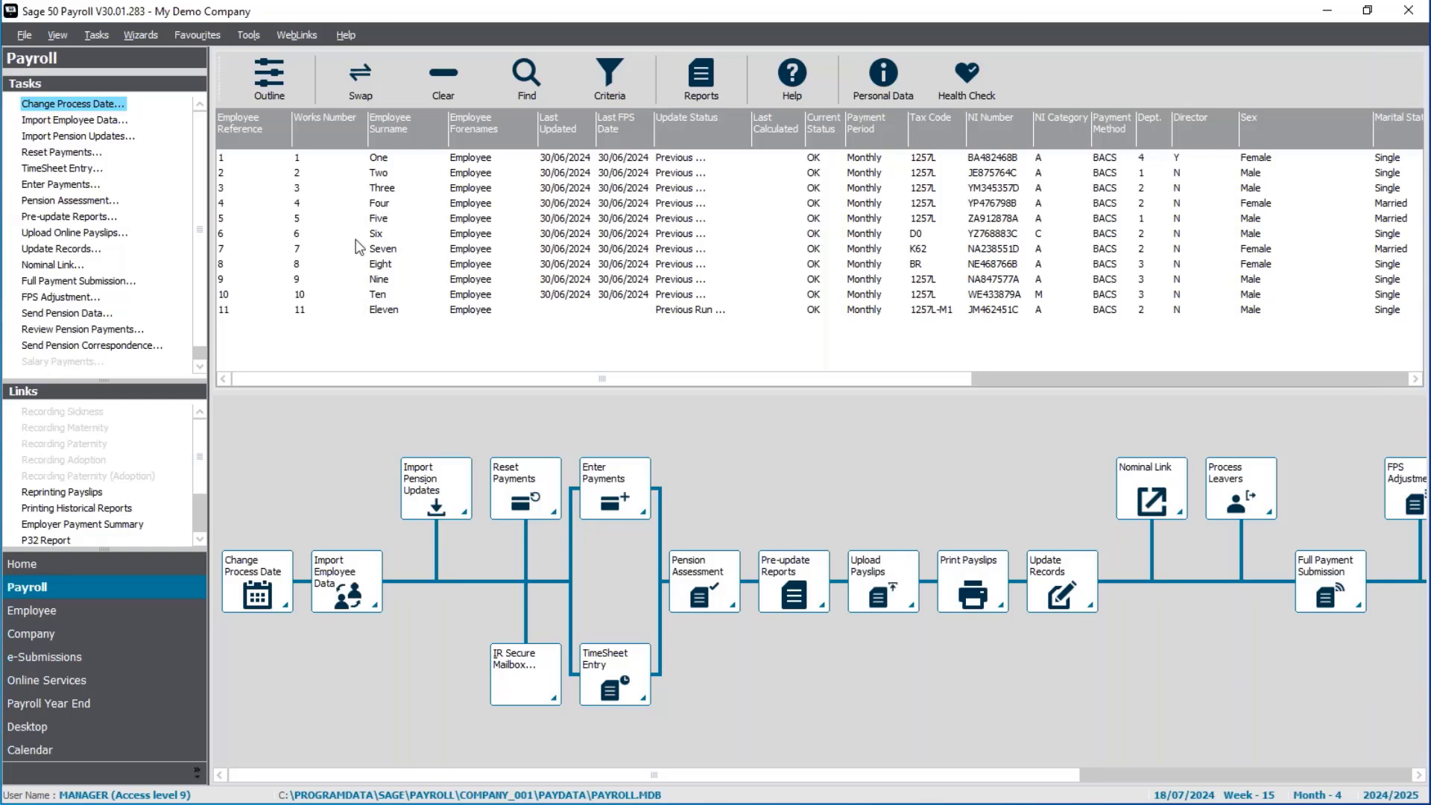
Change the payroll process date to 31/07/2024
{"action": "left_click", "coordinate": [67, 105]}
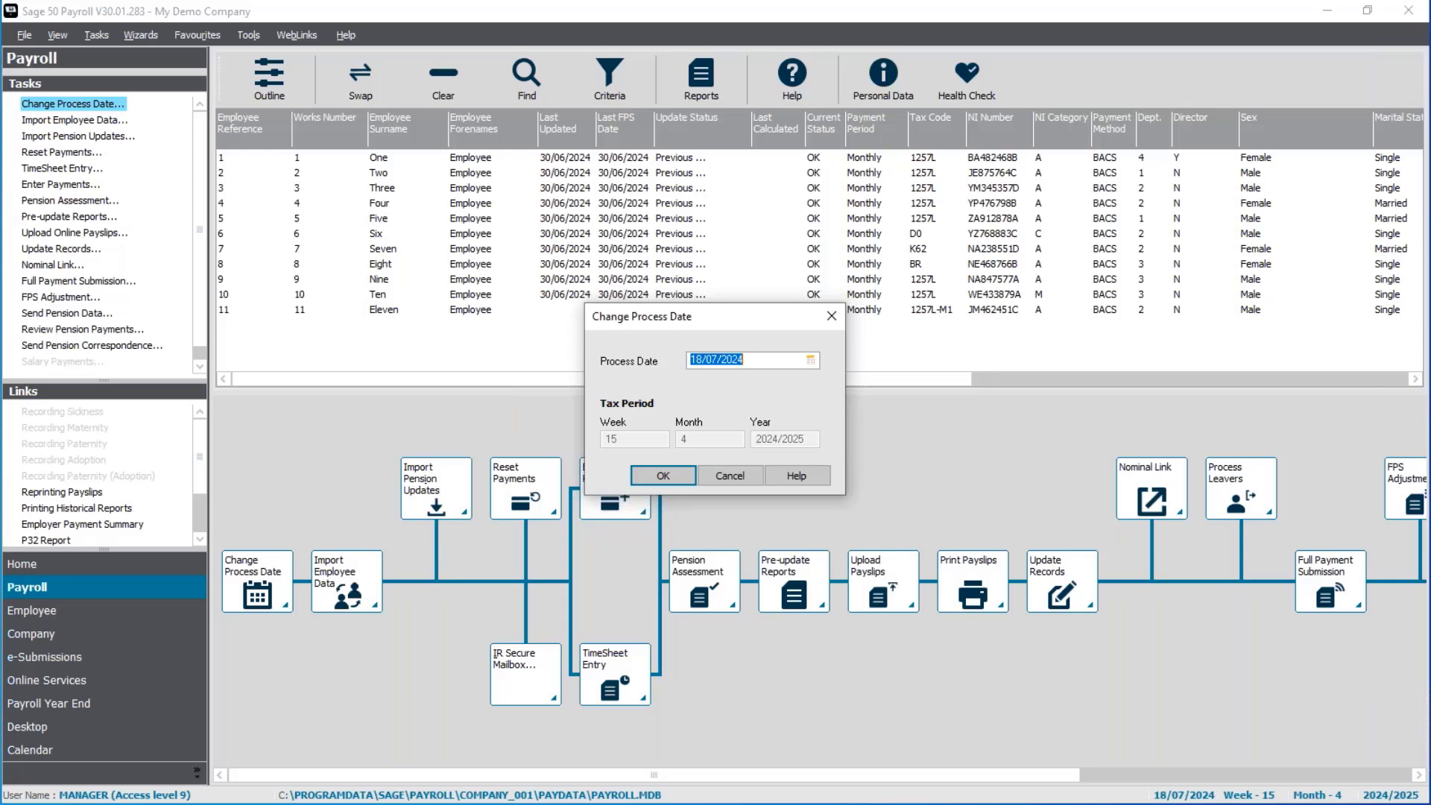
{"action": "left_click", "coordinate": [811, 361]}
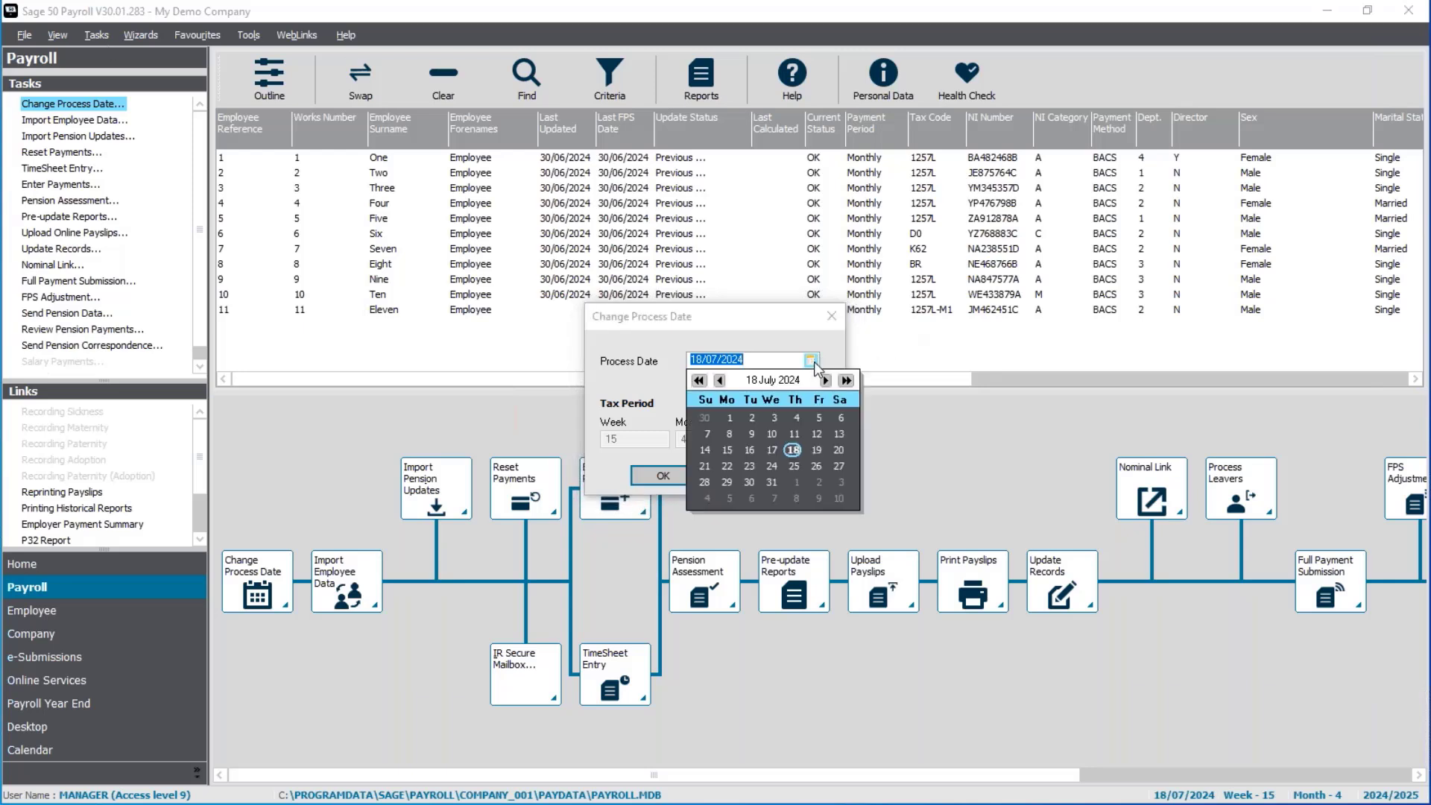
{"action": "left_click", "coordinate": [770, 481]}
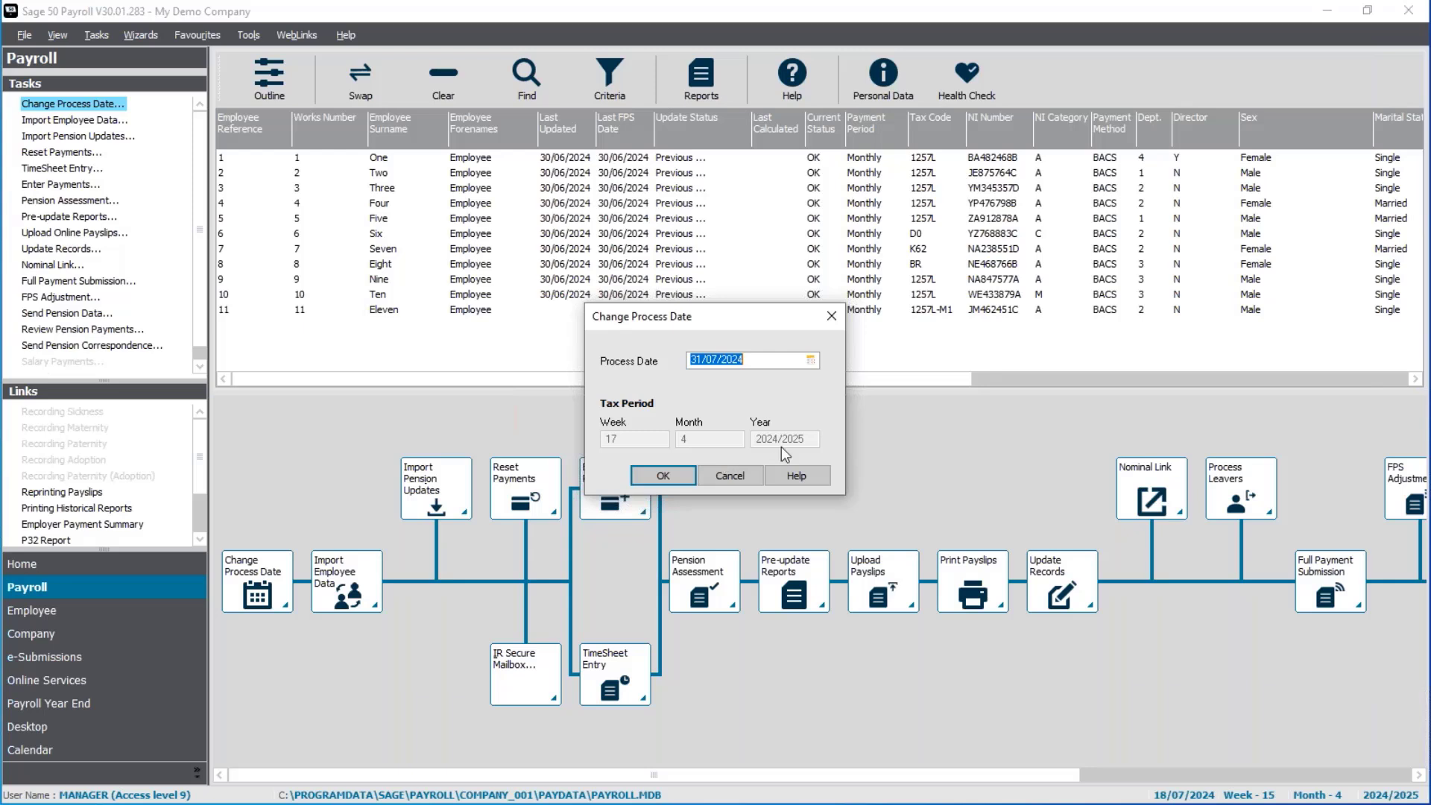
{"action": "left_click", "coordinate": [670, 476]}
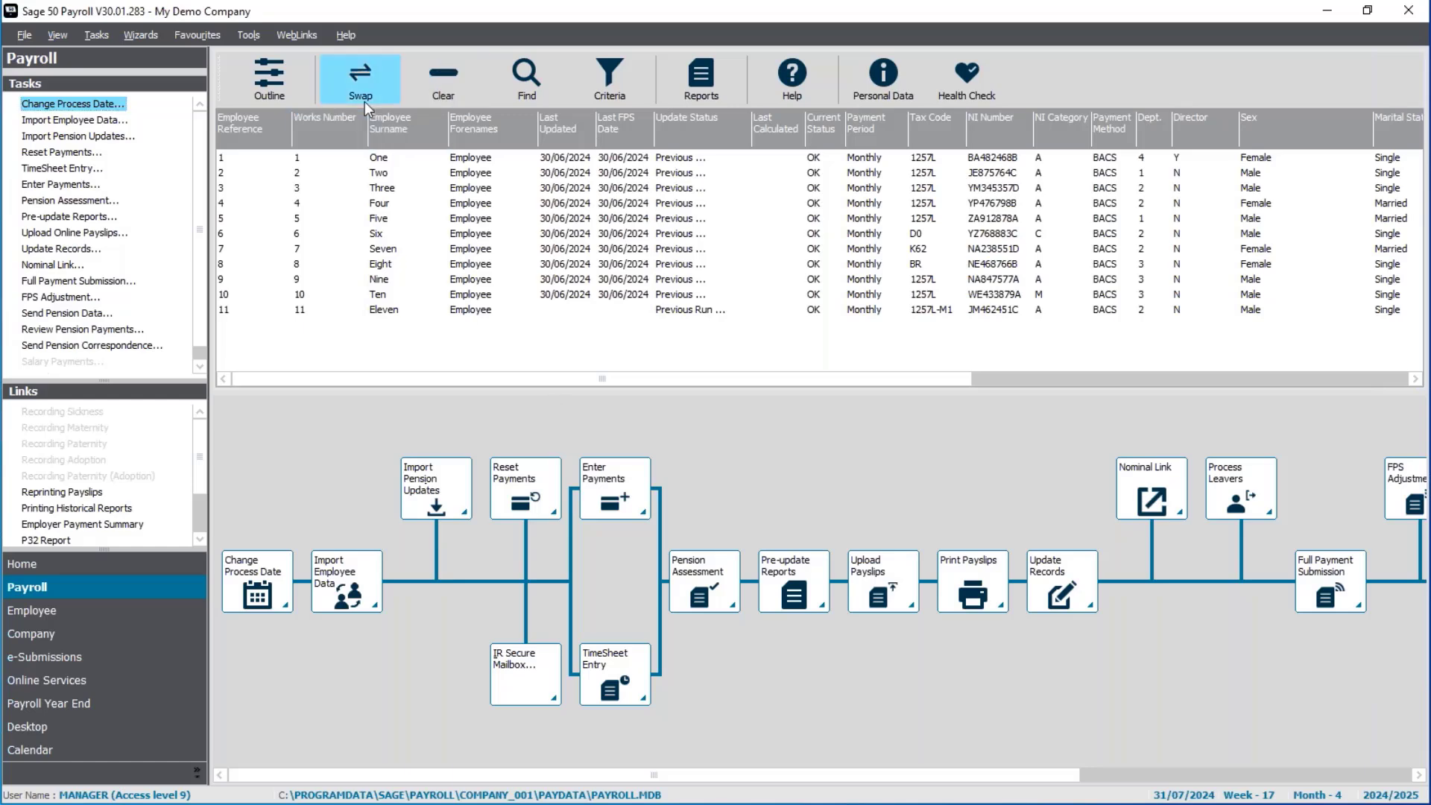
Browse the employee outline by weekly and monthly pay period and by monthly department, returning to all employees without the outline
{"action": "left_click", "coordinate": [361, 79]}
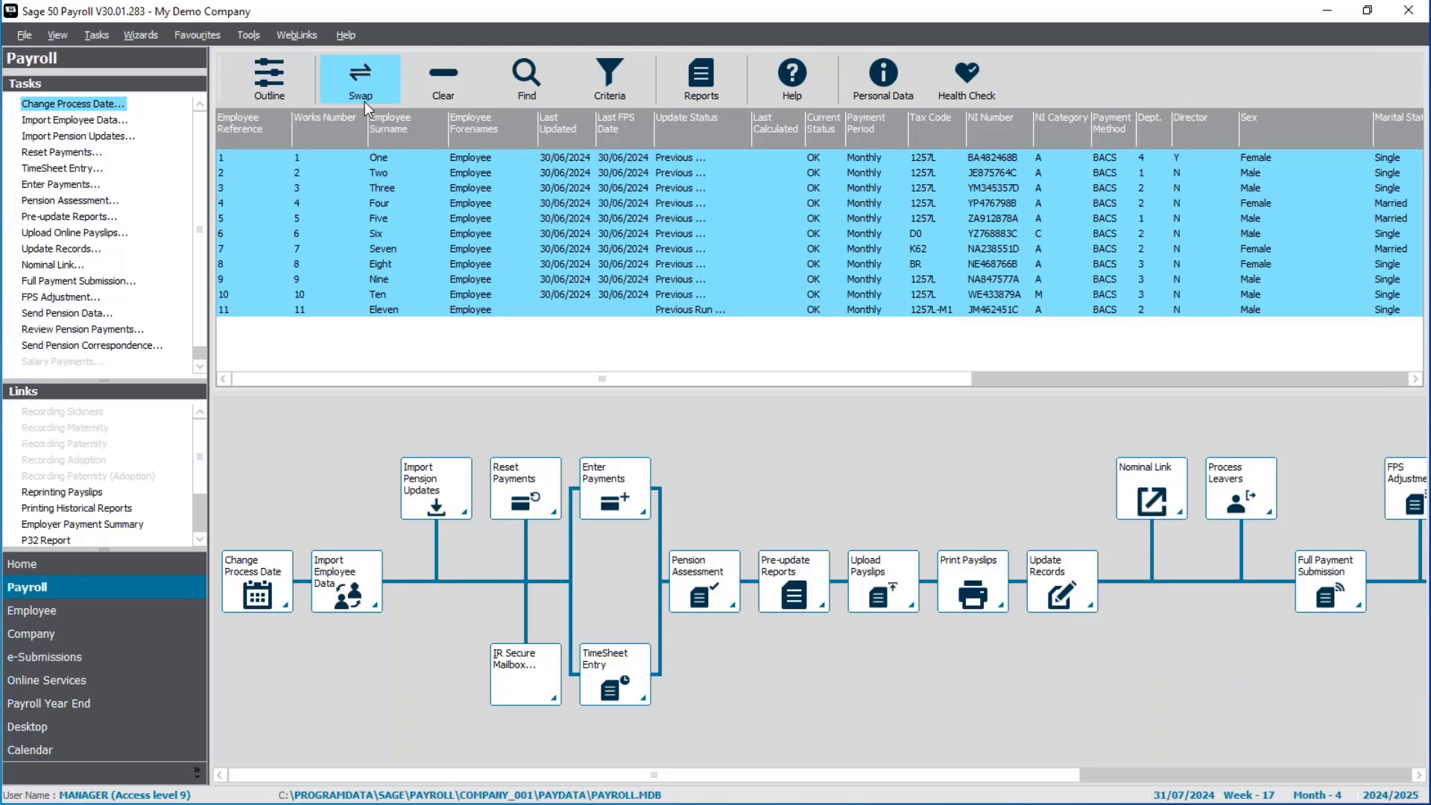
{"action": "left_click", "coordinate": [280, 85]}
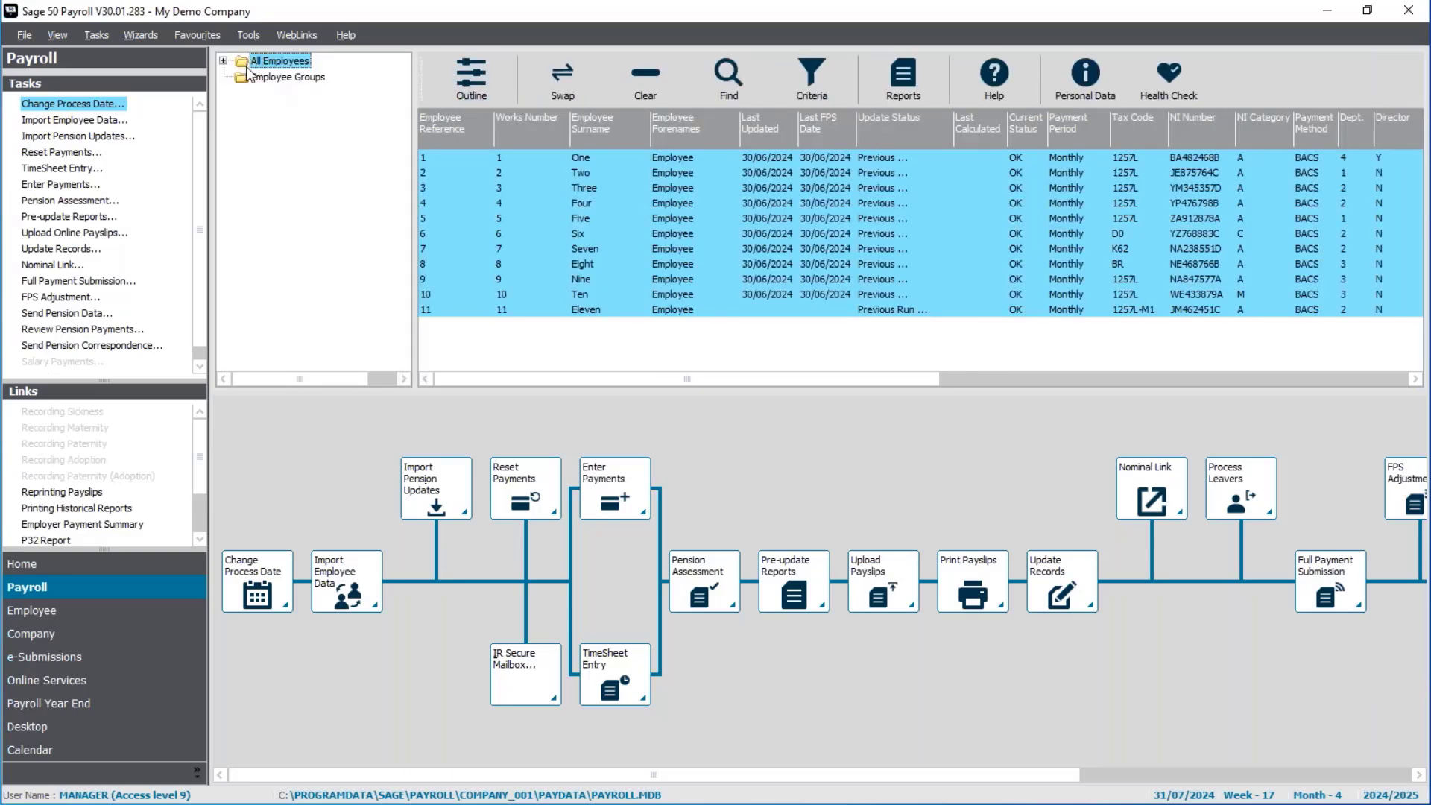
{"action": "left_click", "coordinate": [223, 61]}
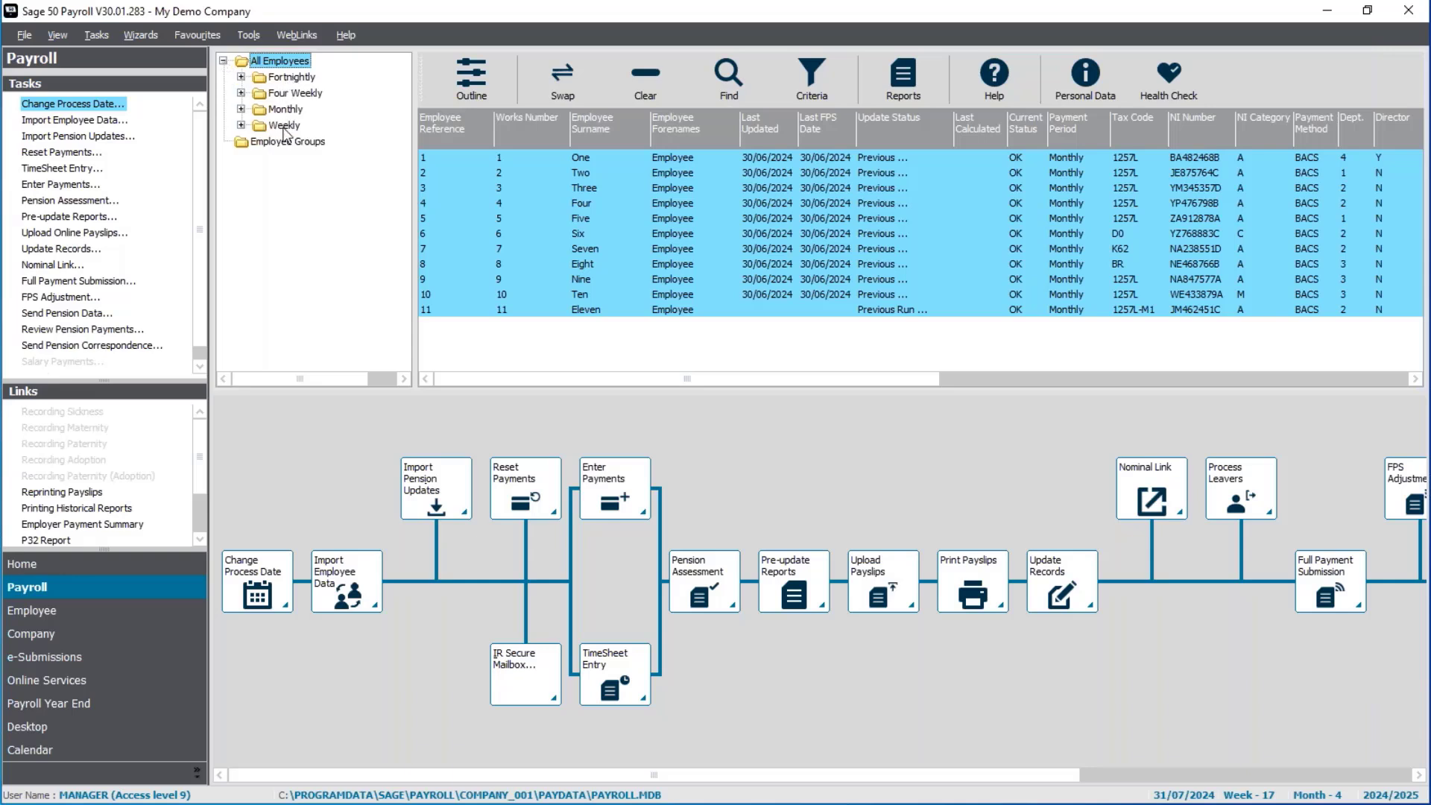
{"action": "left_click", "coordinate": [284, 111]}
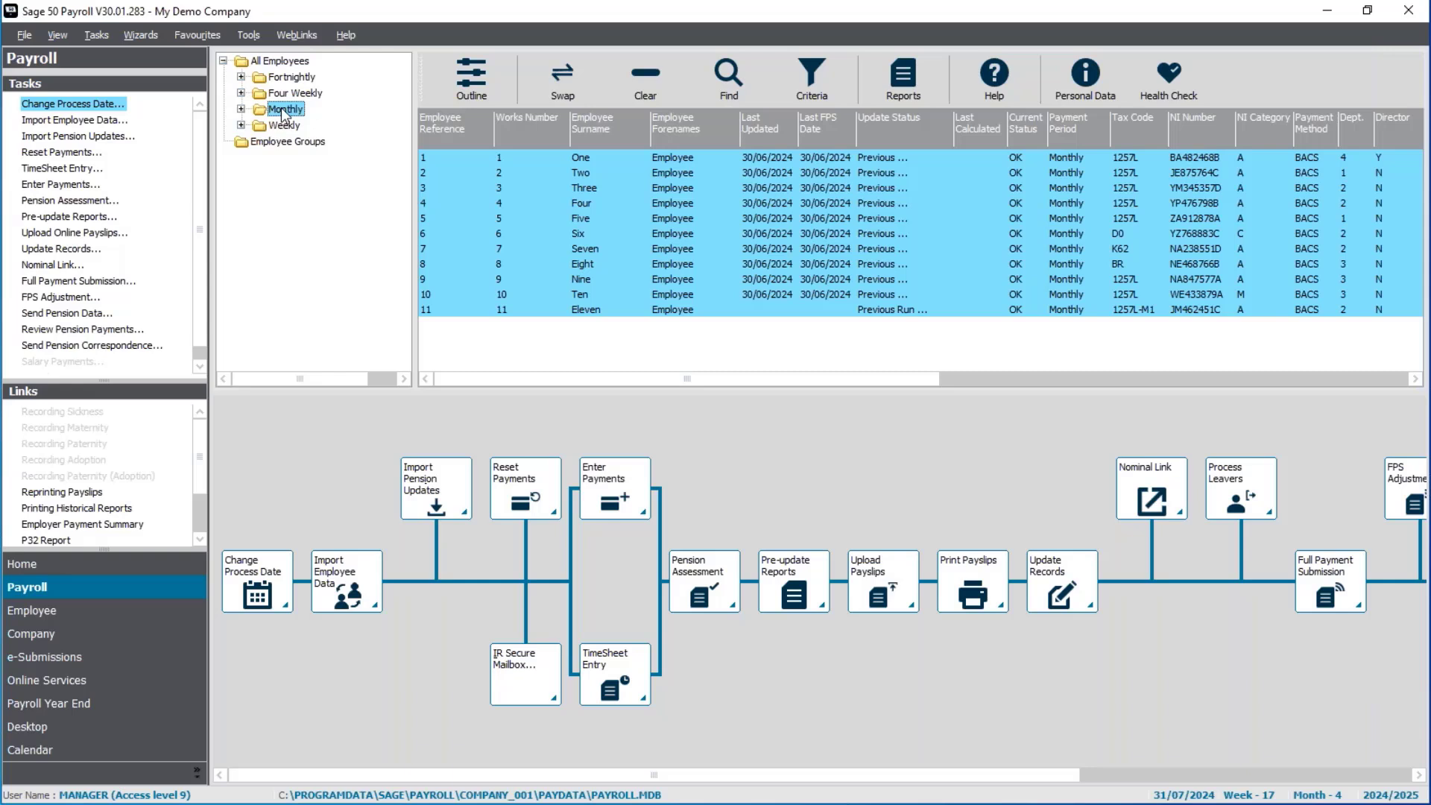
{"action": "left_click", "coordinate": [286, 127]}
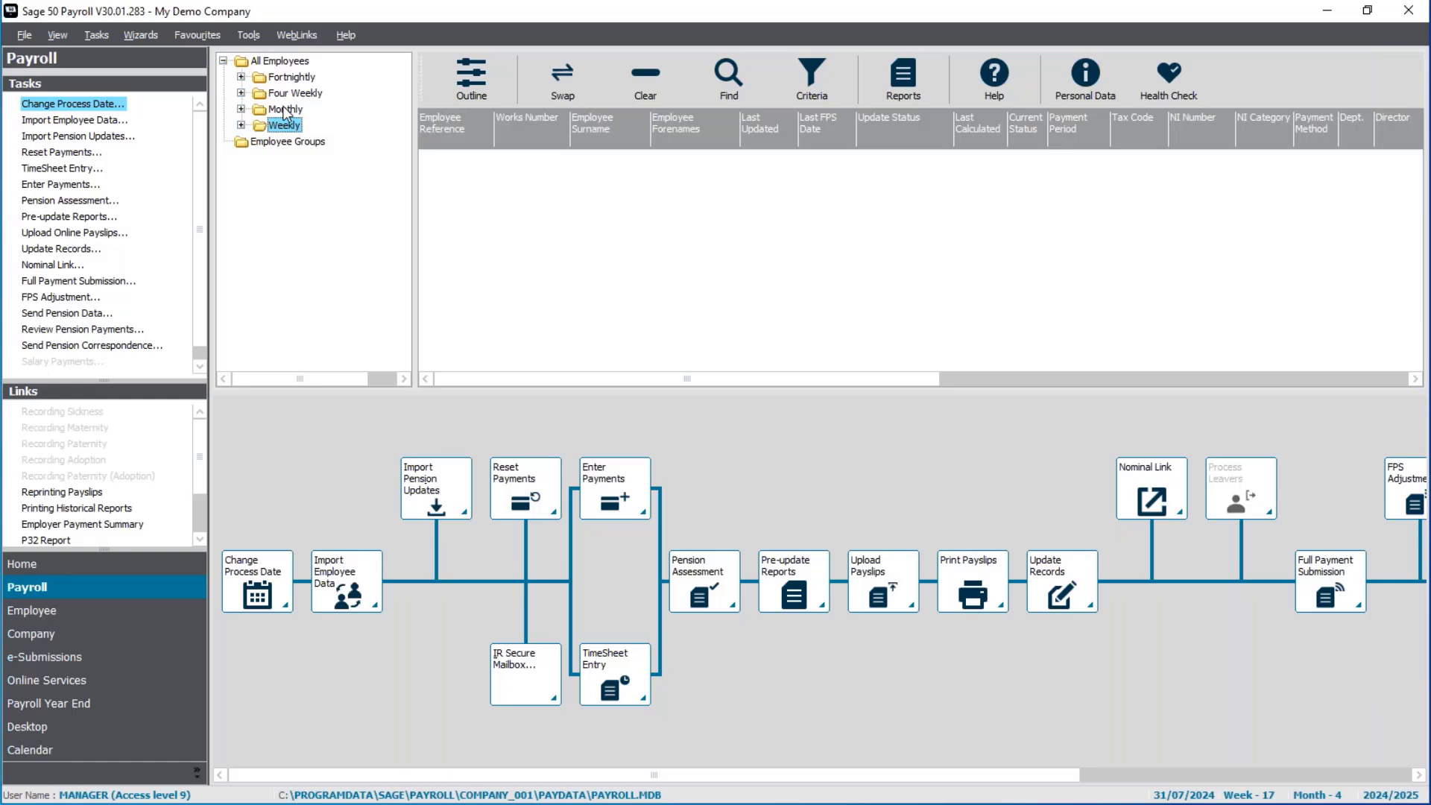
{"action": "left_click", "coordinate": [284, 112]}
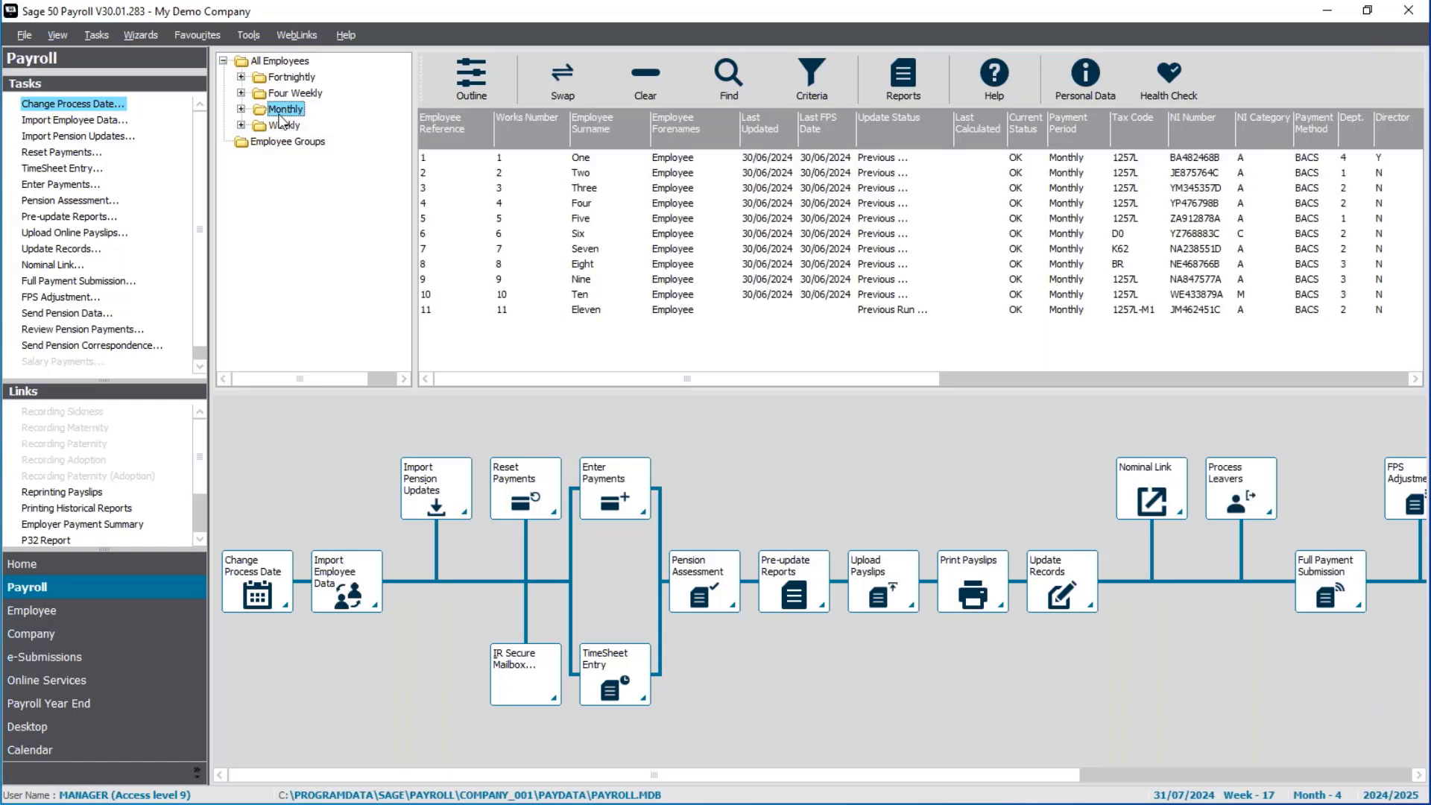
{"action": "left_click", "coordinate": [241, 109]}
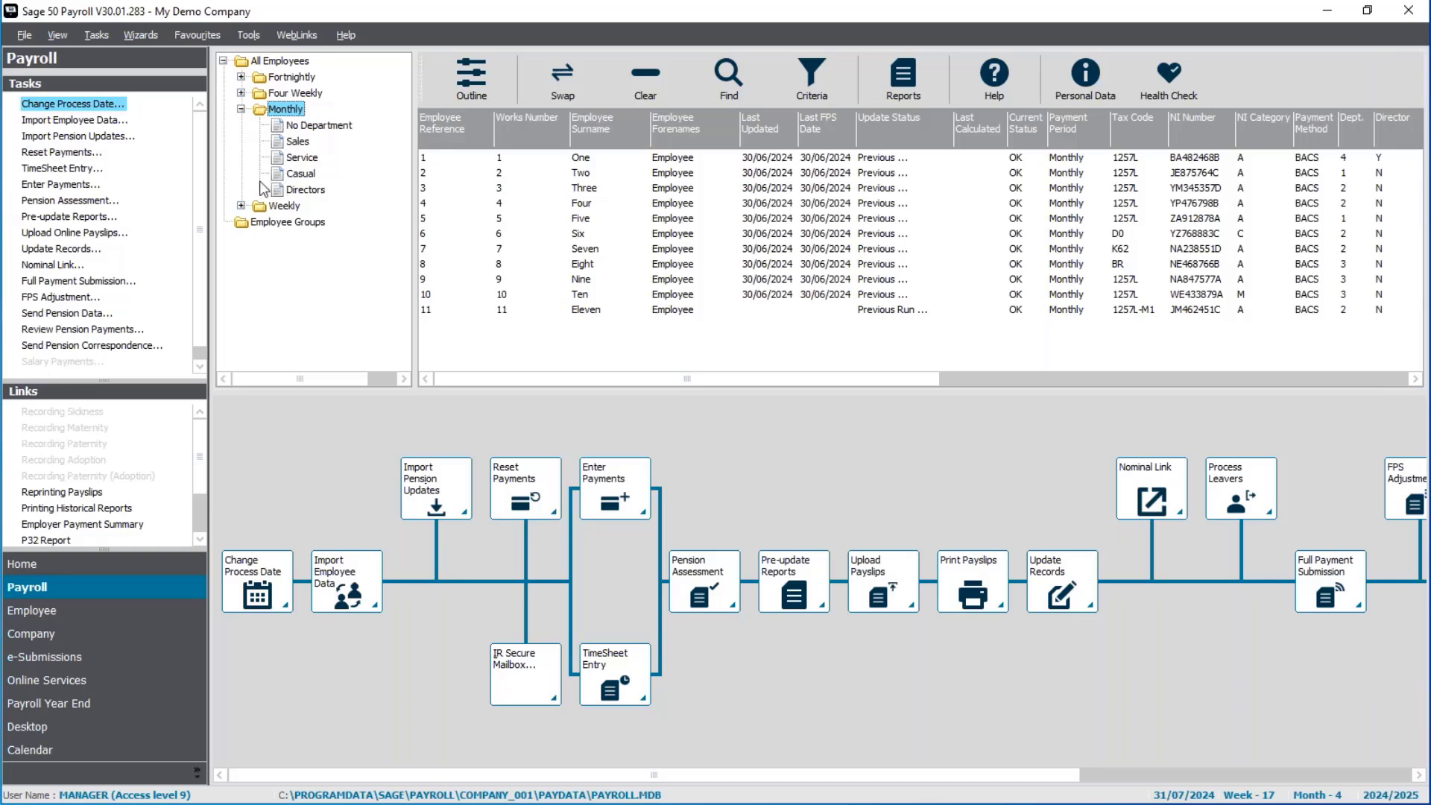
{"action": "left_click", "coordinate": [242, 110]}
{"action": "left_click", "coordinate": [245, 65]}
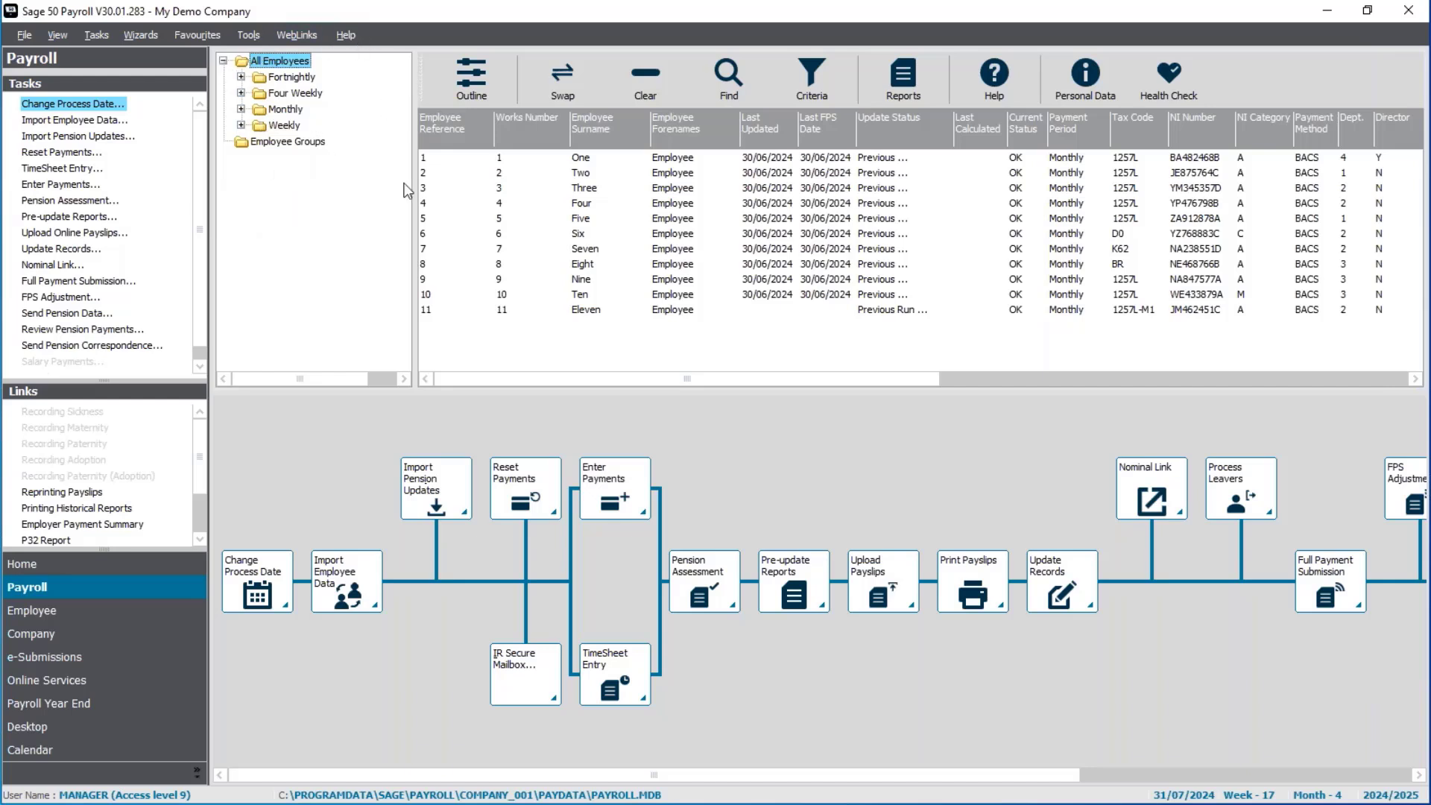
{"action": "left_click", "coordinate": [463, 91]}
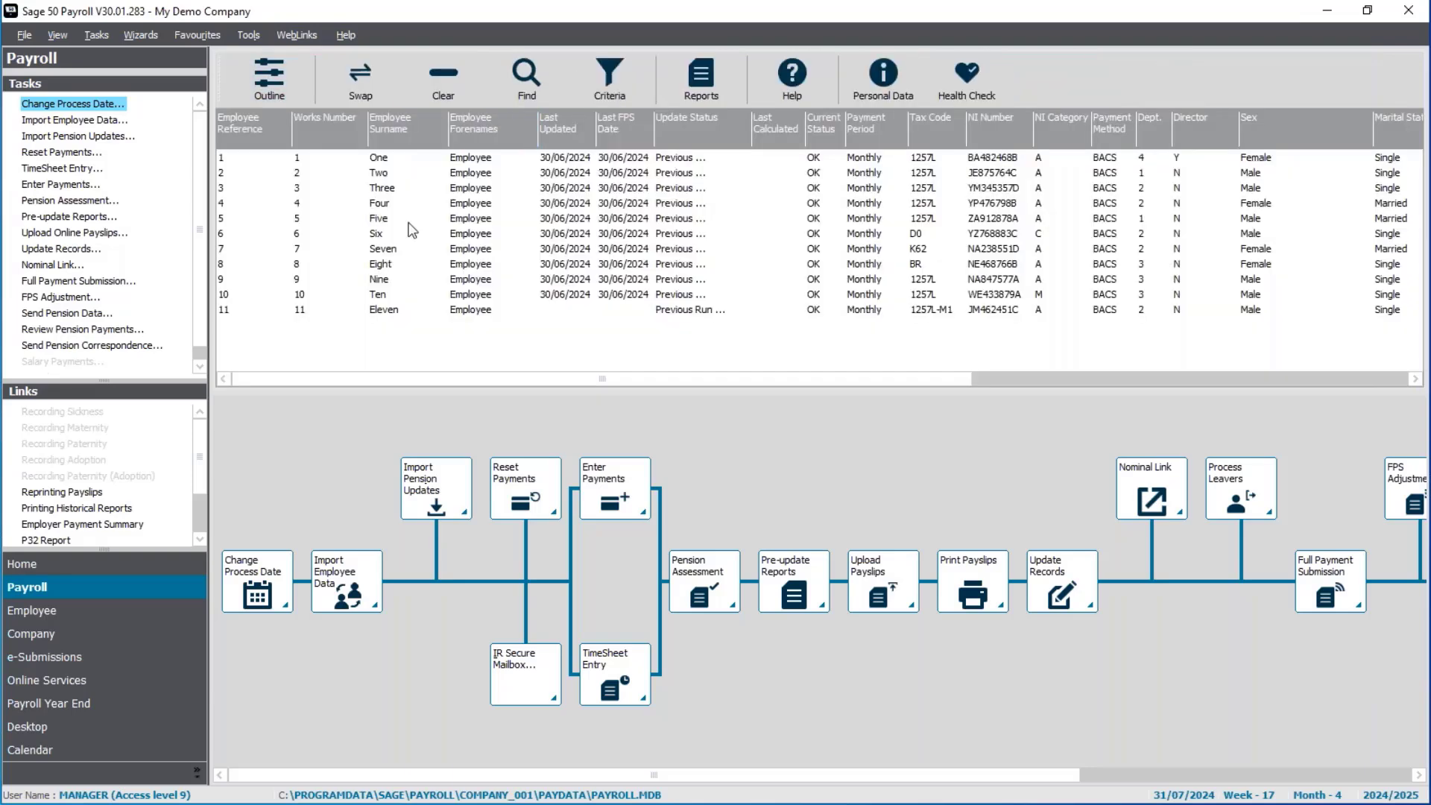
Select all employees and start entering their payments, checking for legislation updates on the way
{"action": "left_click", "coordinate": [380, 98]}
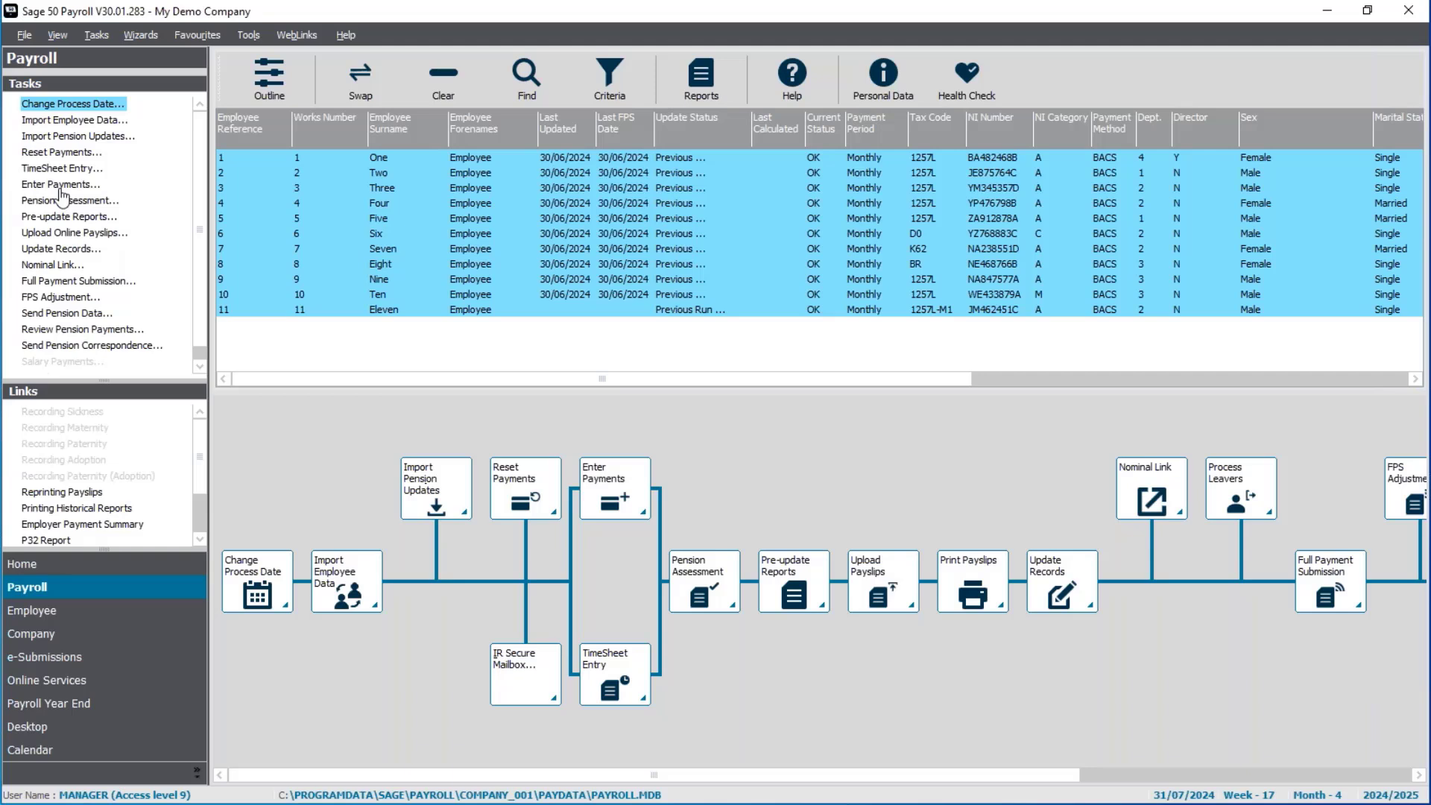
{"action": "left_click", "coordinate": [617, 481]}
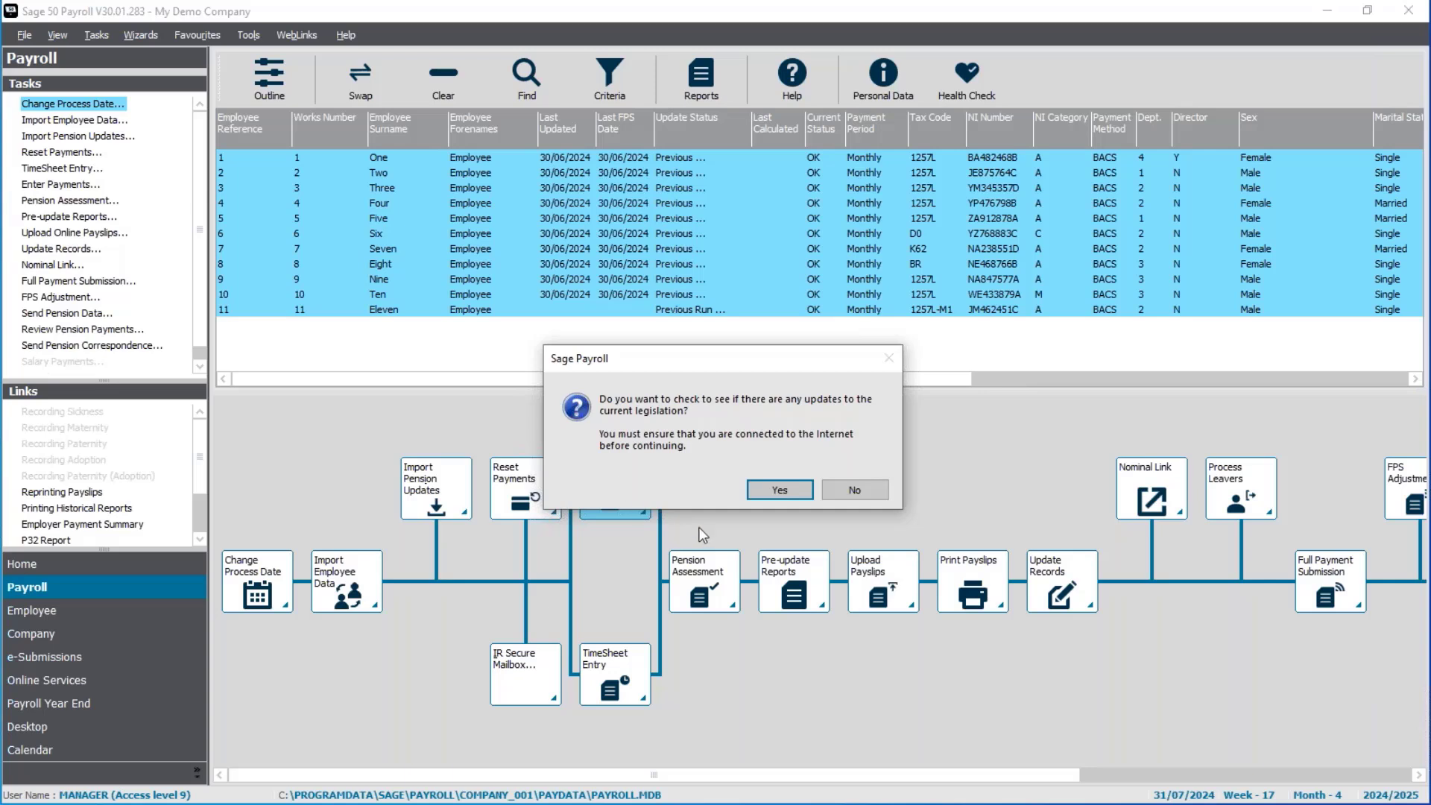
{"action": "left_click", "coordinate": [764, 493]}
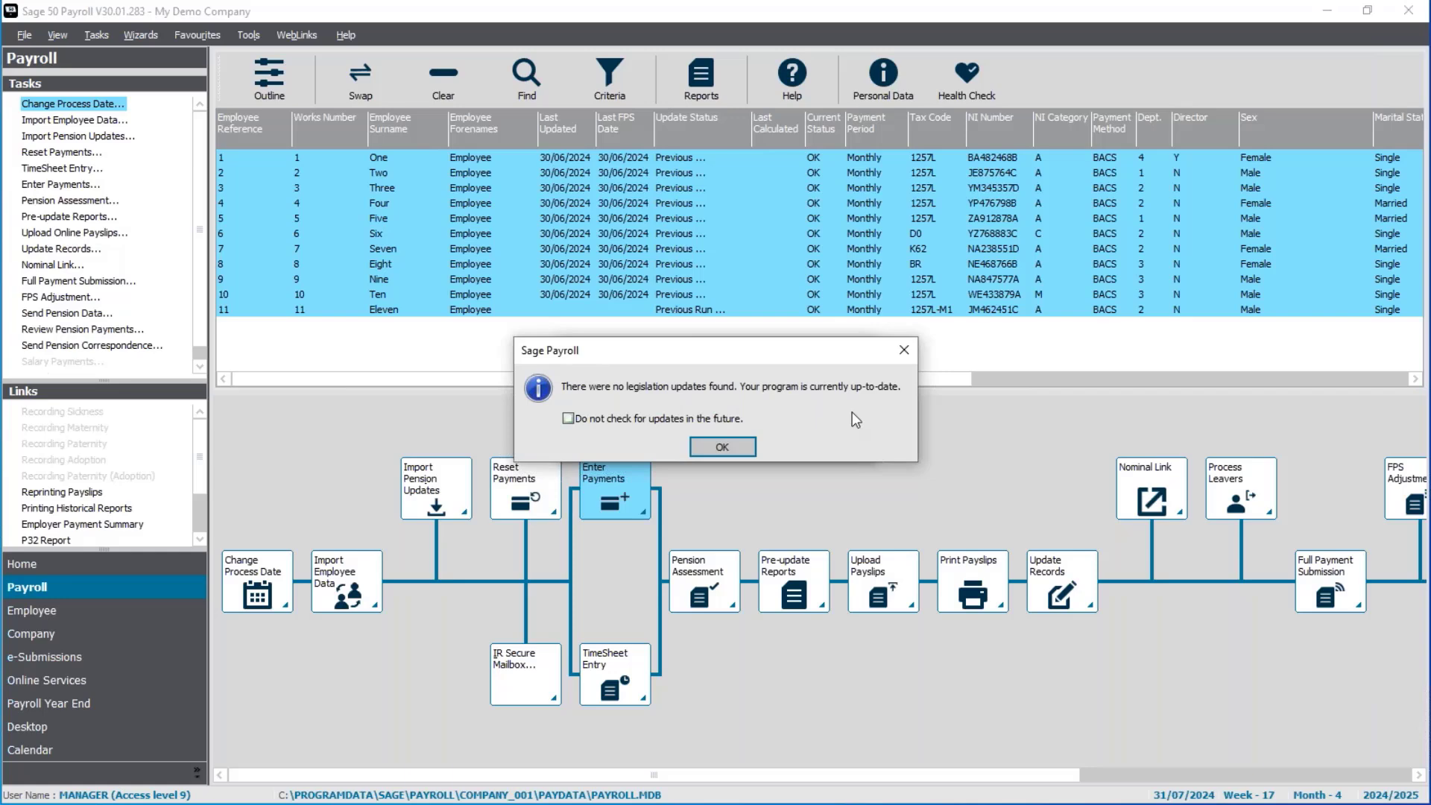
{"action": "left_click", "coordinate": [740, 450]}
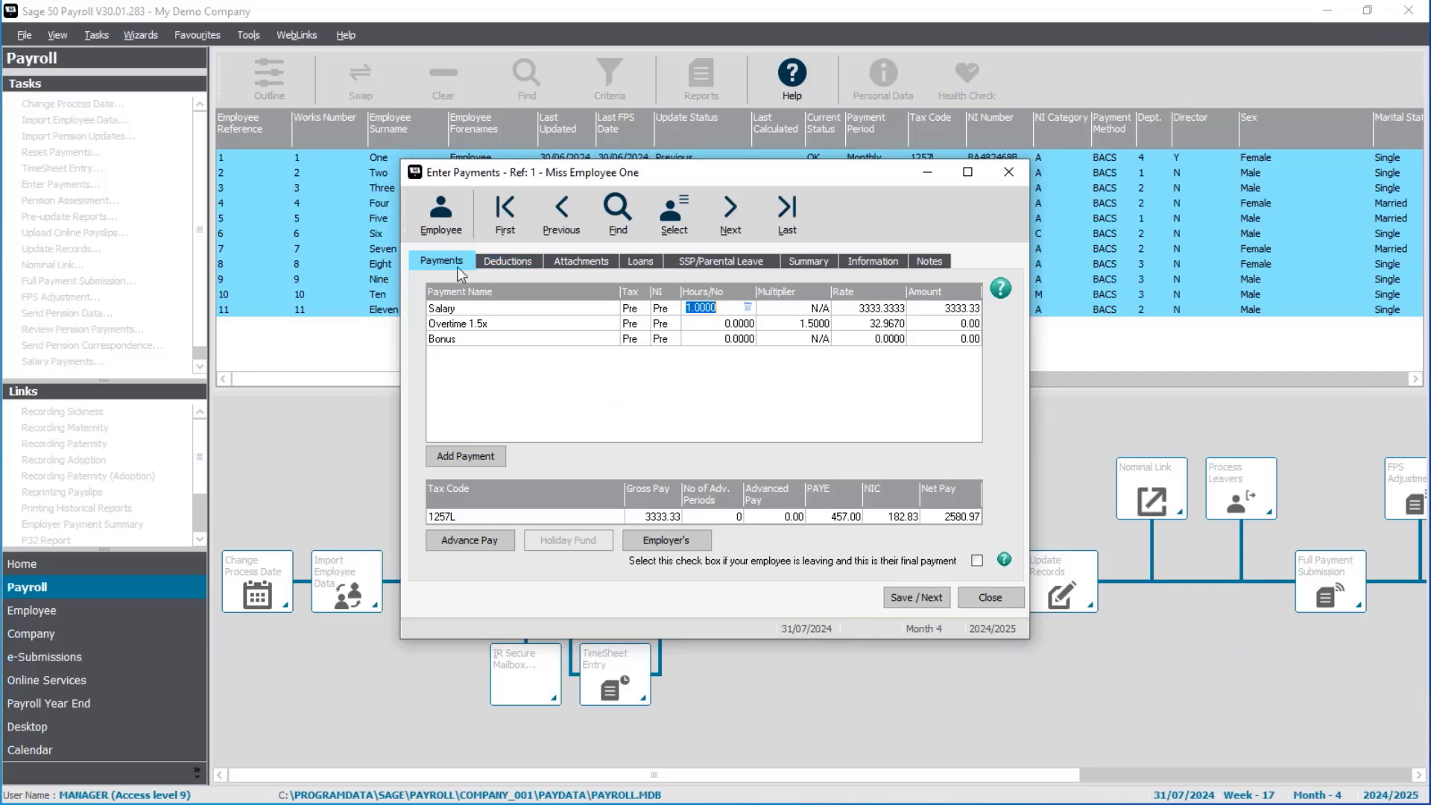
Review the first employee's payments, deductions, attachments, loans, SSP/parental leave, information, notes and pay summary
{"action": "left_click", "coordinate": [509, 262]}
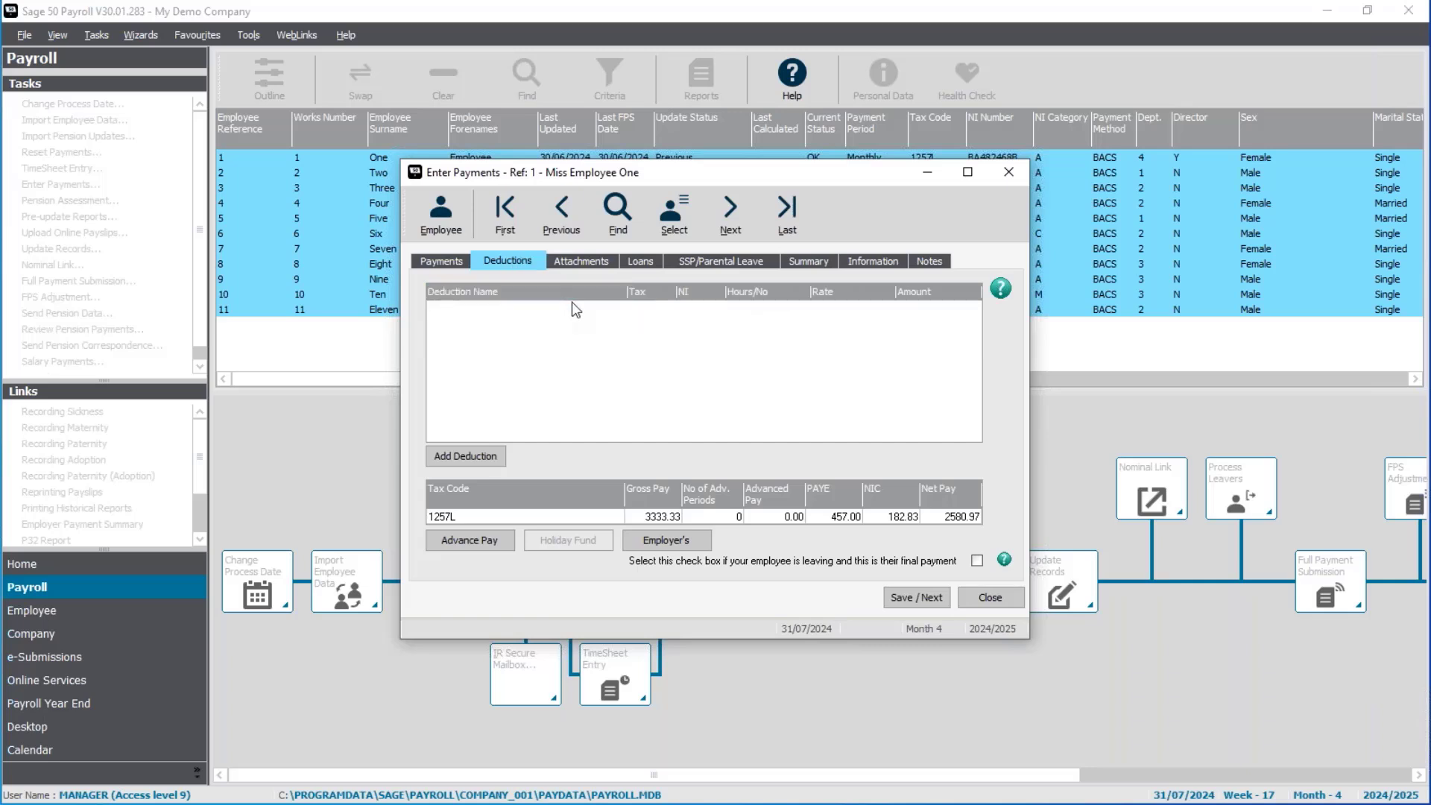
{"action": "left_click", "coordinate": [578, 263]}
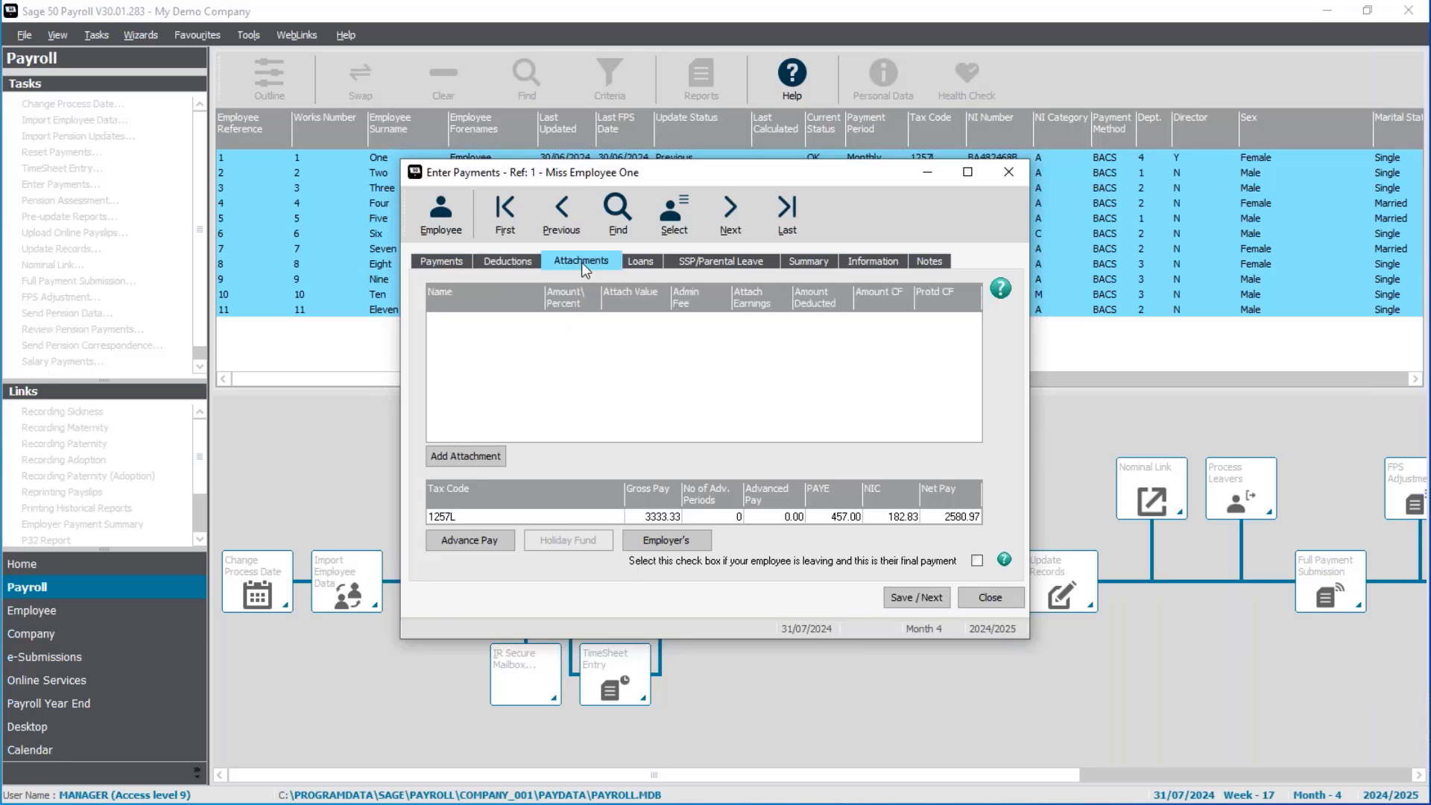
{"action": "left_click", "coordinate": [656, 270]}
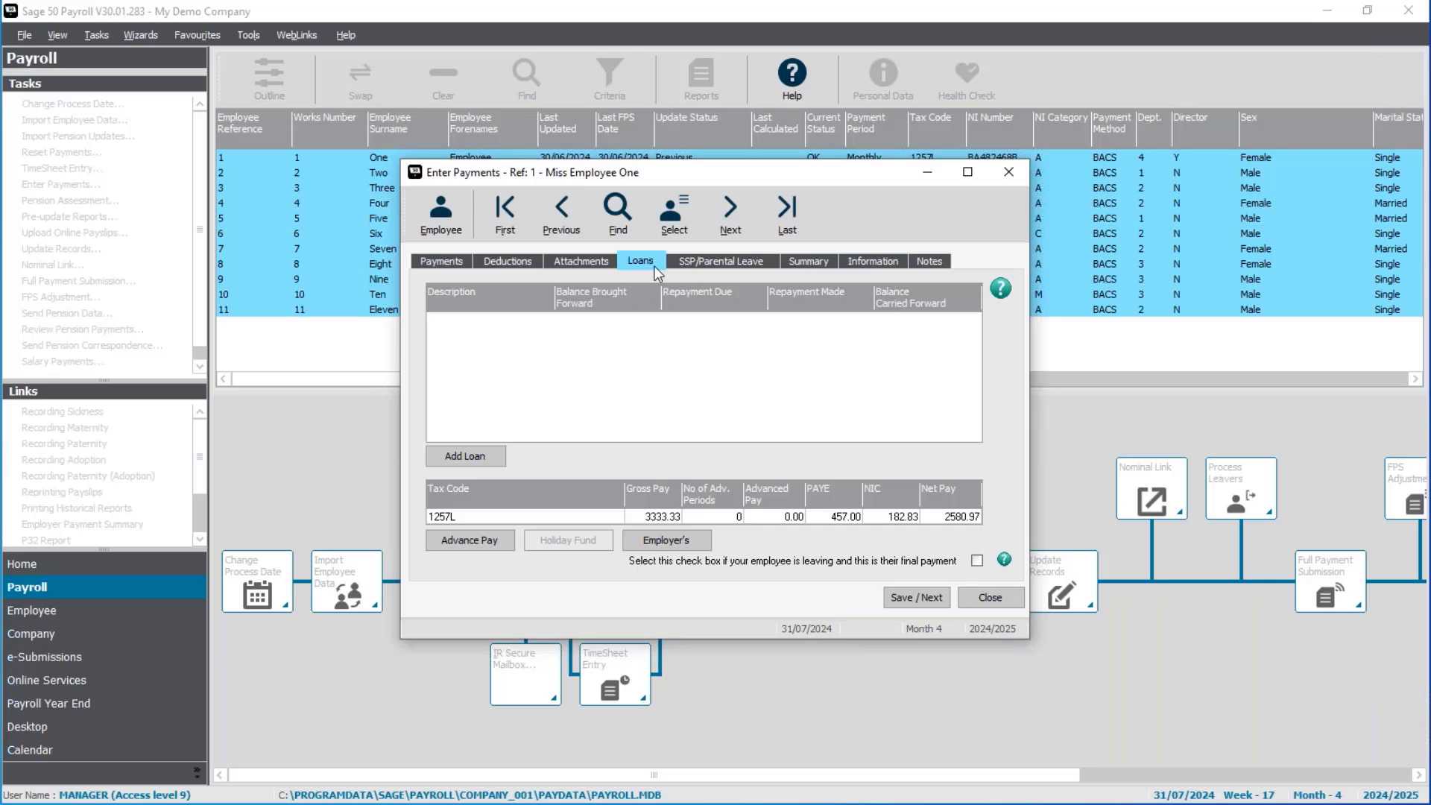
{"action": "left_click", "coordinate": [714, 265]}
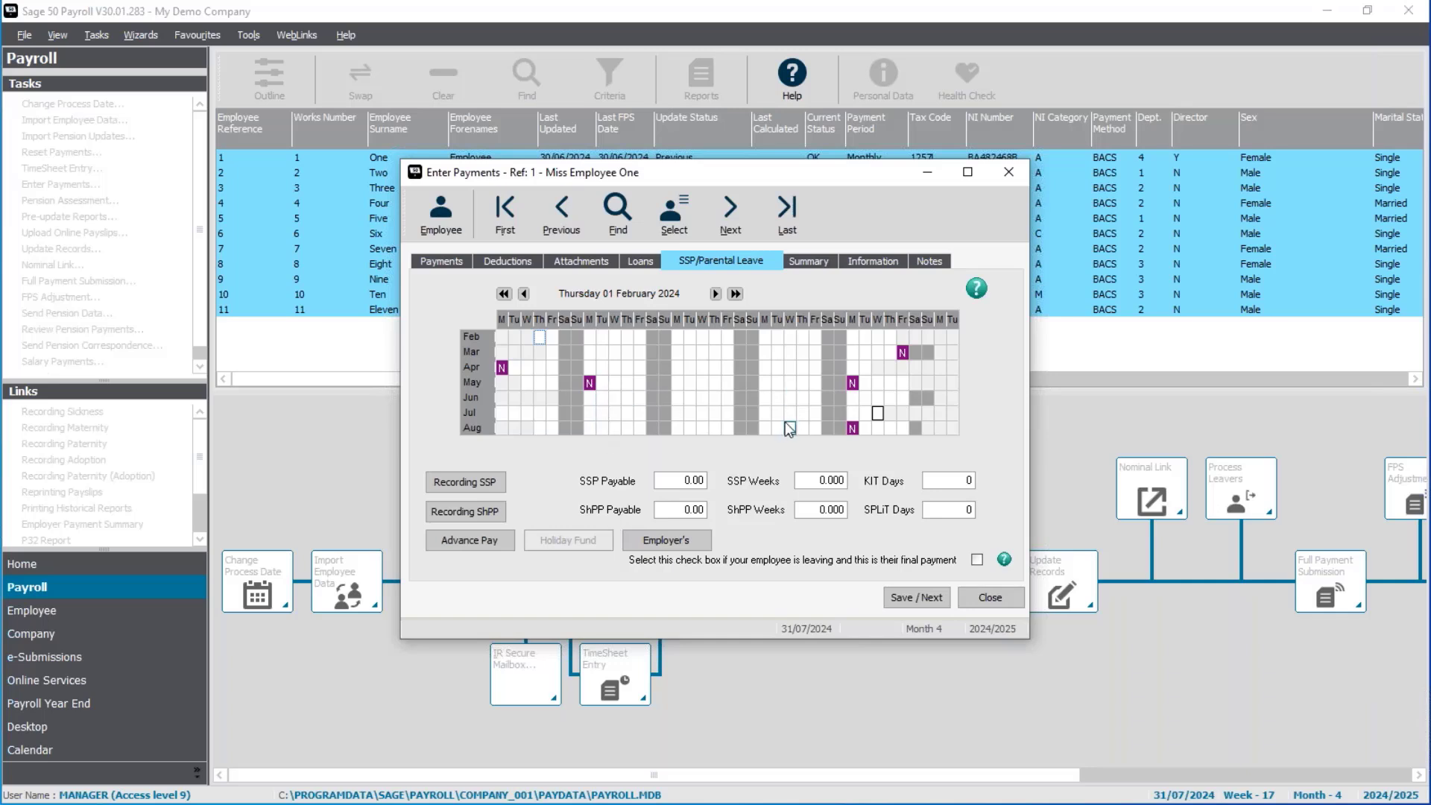
{"action": "left_click", "coordinate": [805, 261]}
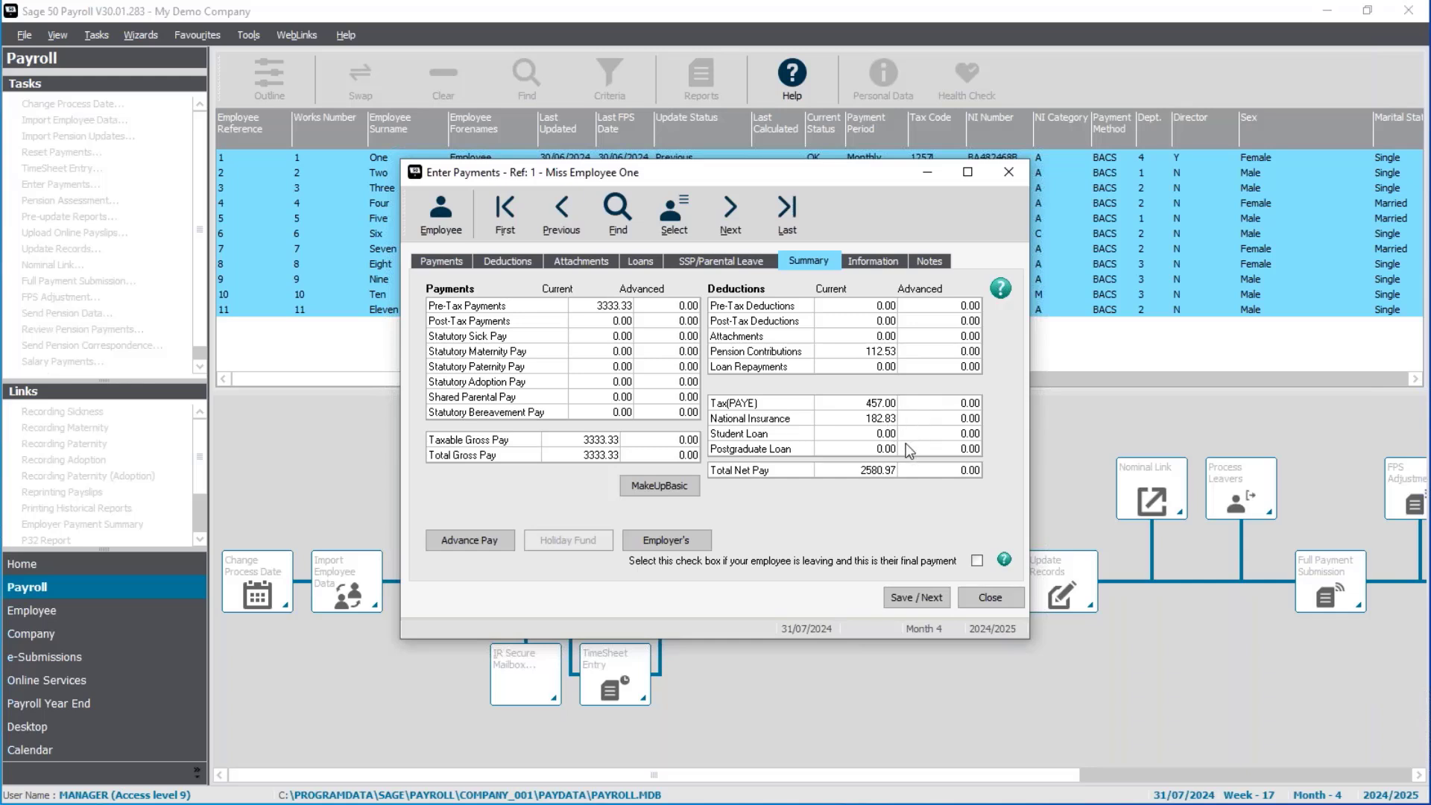
{"action": "left_click", "coordinate": [888, 262]}
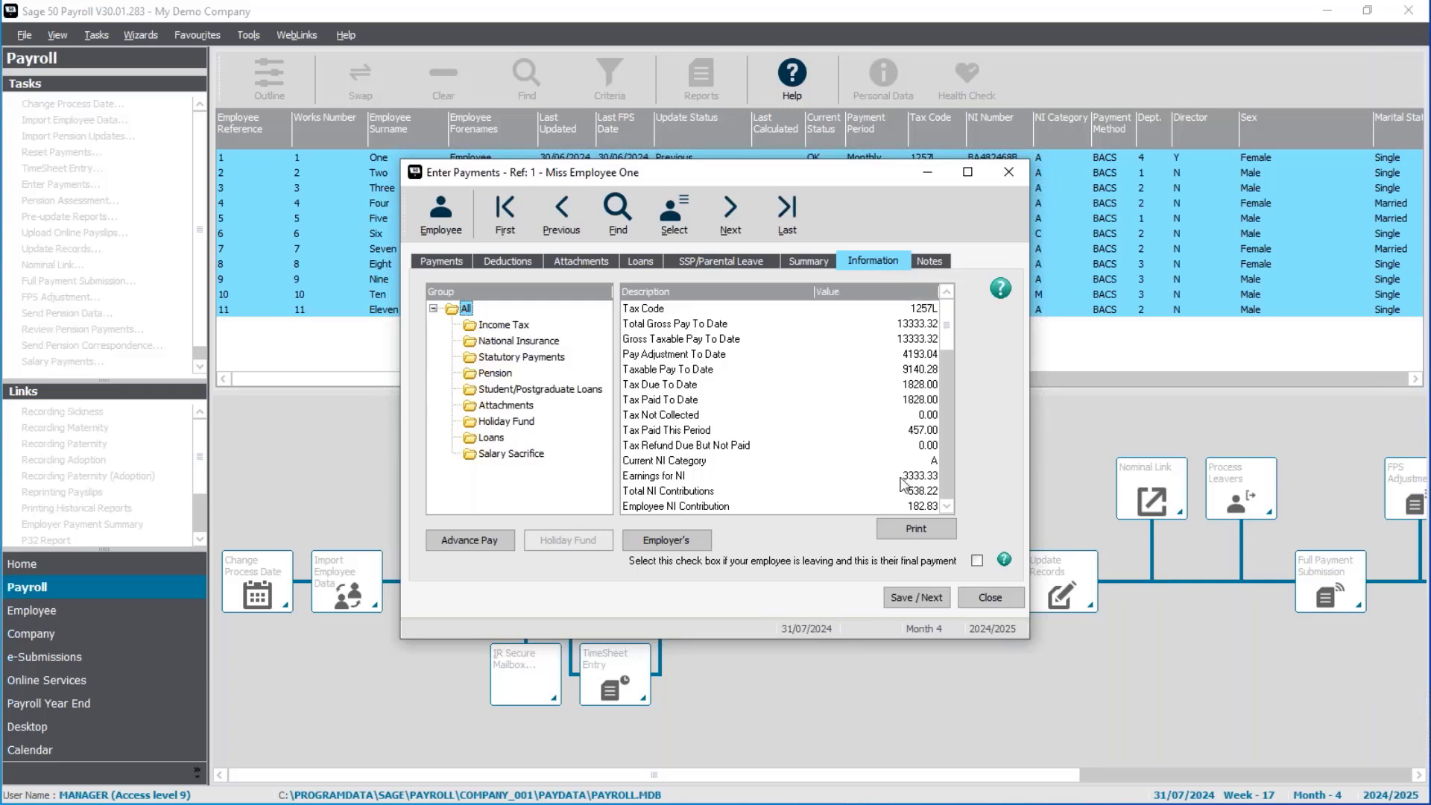
{"action": "left_click", "coordinate": [929, 261]}
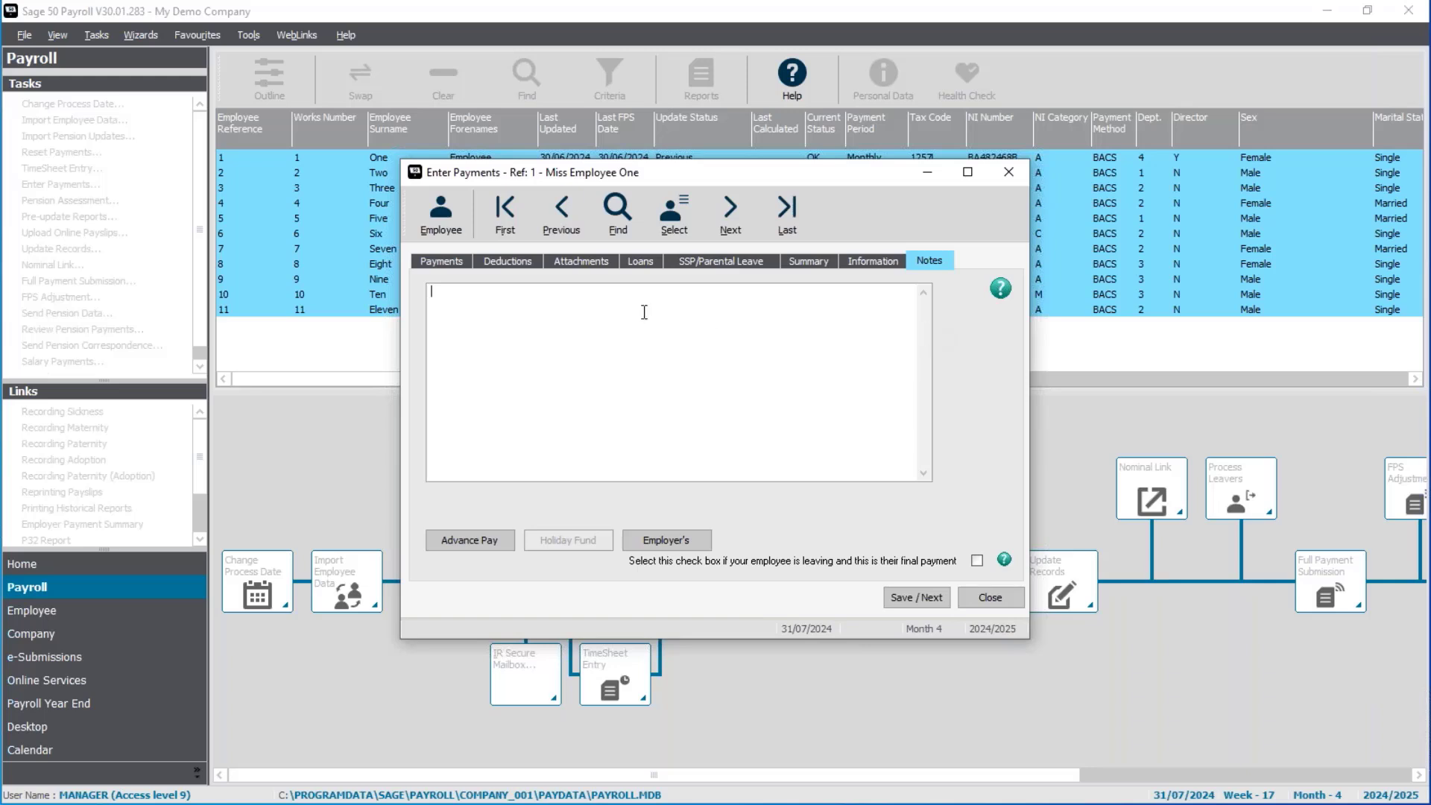
{"action": "left_click", "coordinate": [441, 266]}
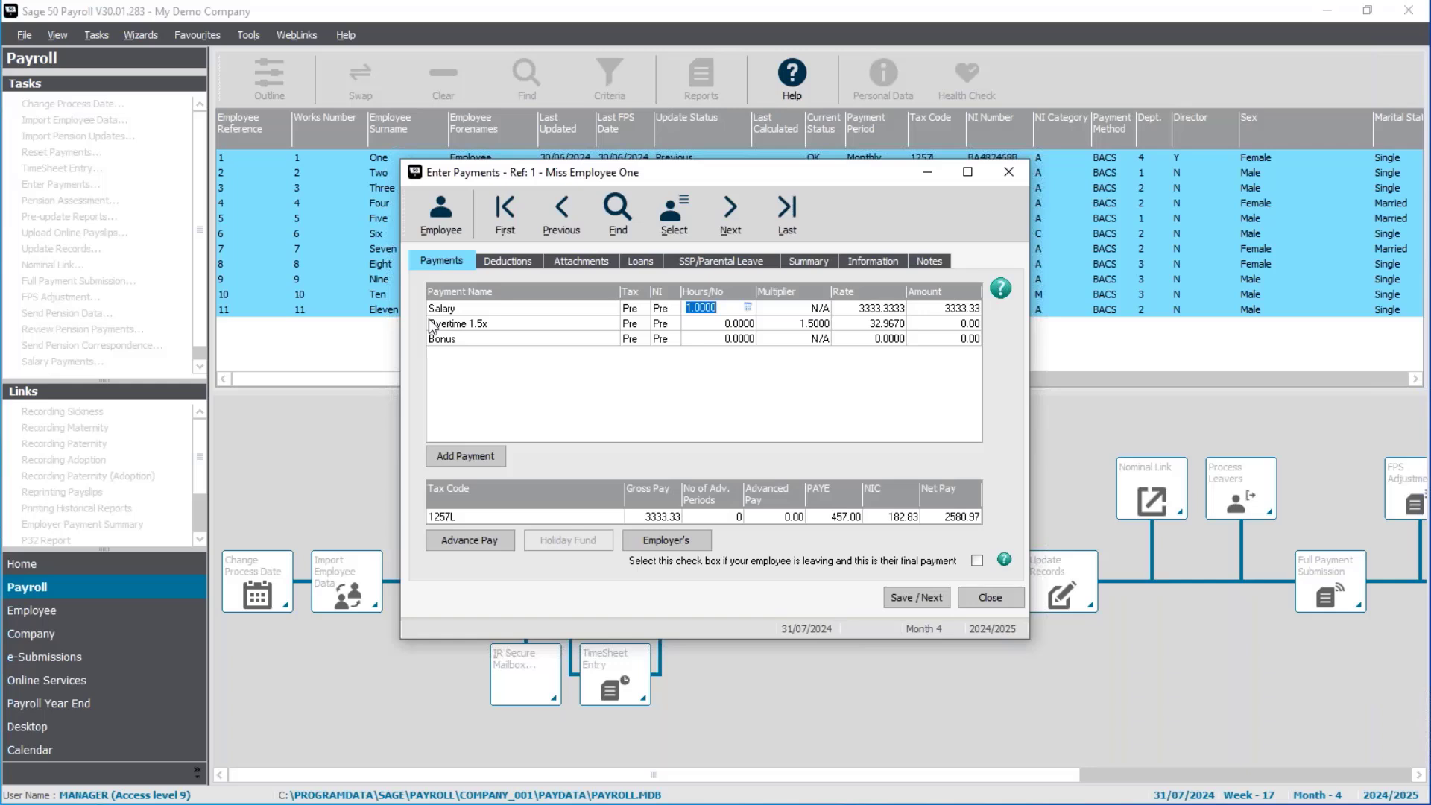
{"action": "left_click", "coordinate": [806, 261]}
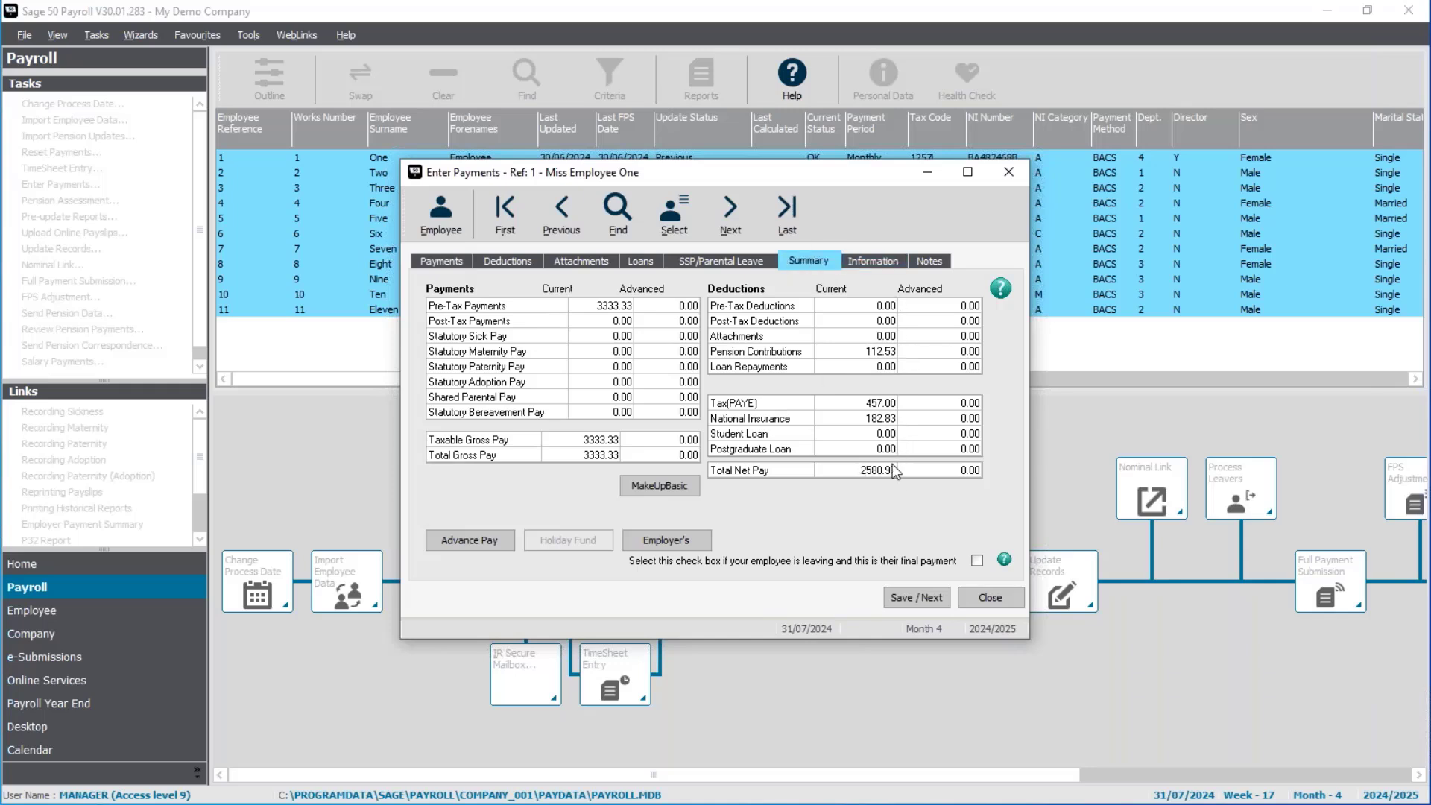
Return to the first employee's payments and save them unchanged, moving on to employee 2
{"action": "left_click", "coordinate": [450, 257]}
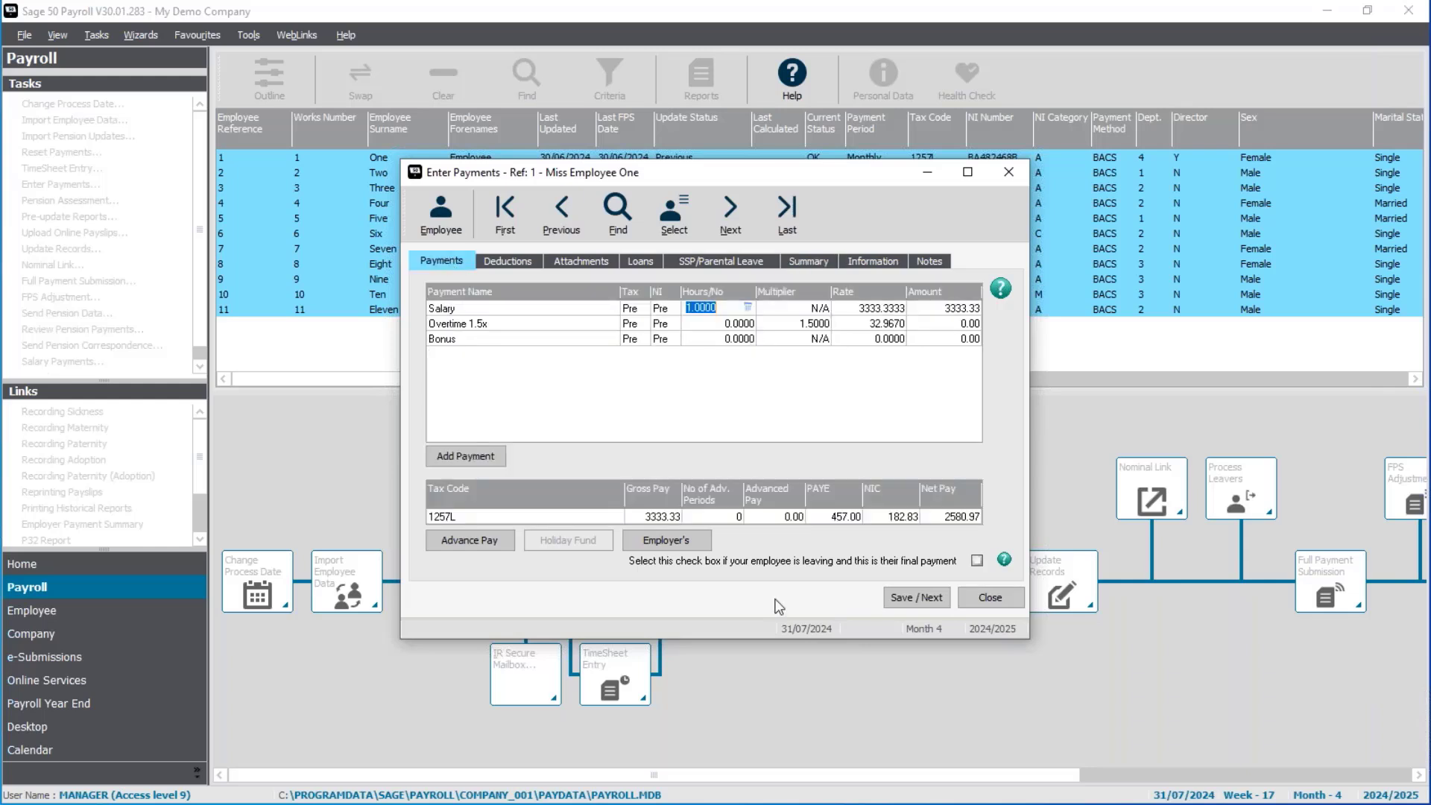
{"action": "left_click", "coordinate": [893, 596]}
{"action": "left_click", "coordinate": [926, 603]}
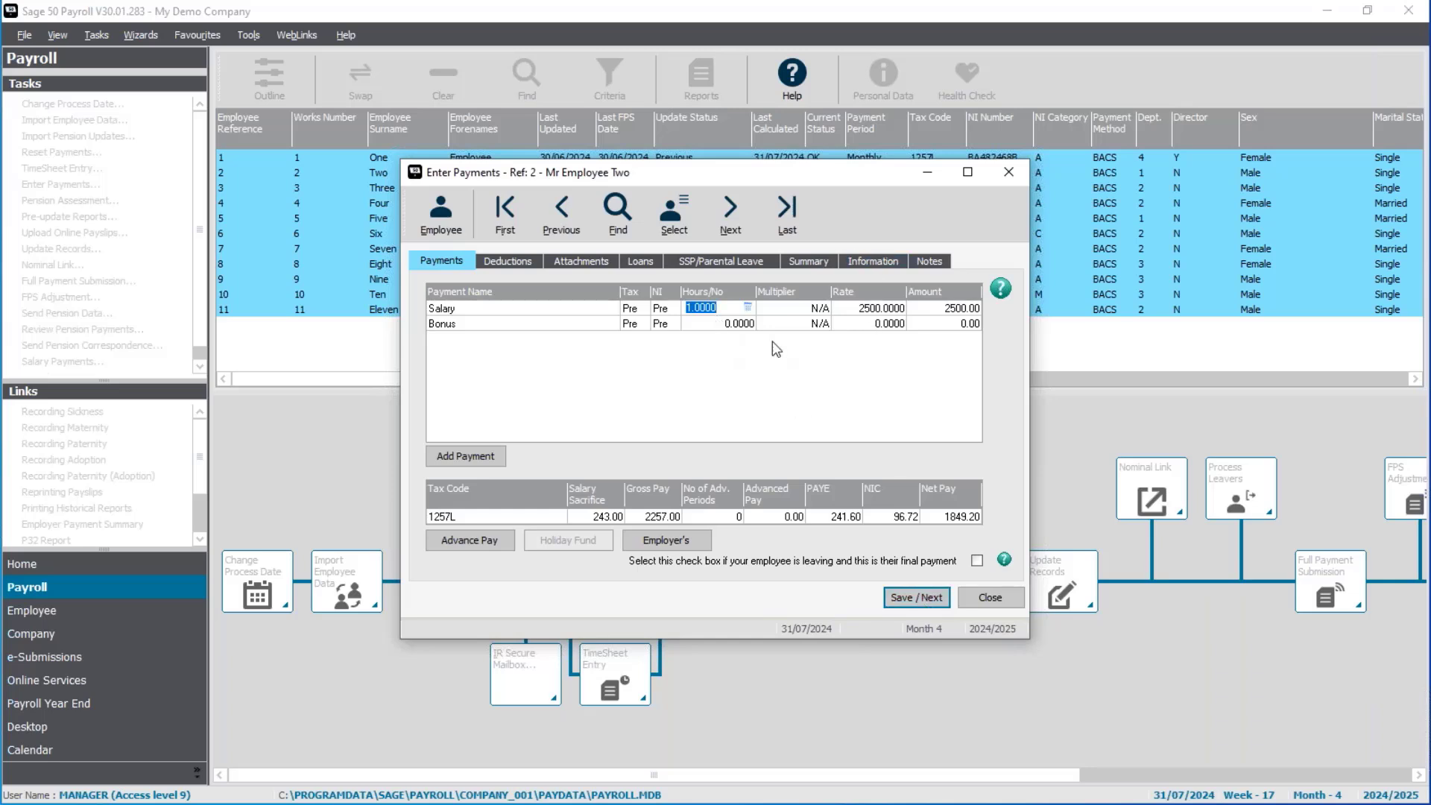
Enter a bonus of 1 at a rate of 500 for employee 2, check the summary, and save the payments of employees 2 and 3
{"action": "left_click", "coordinate": [718, 325]}
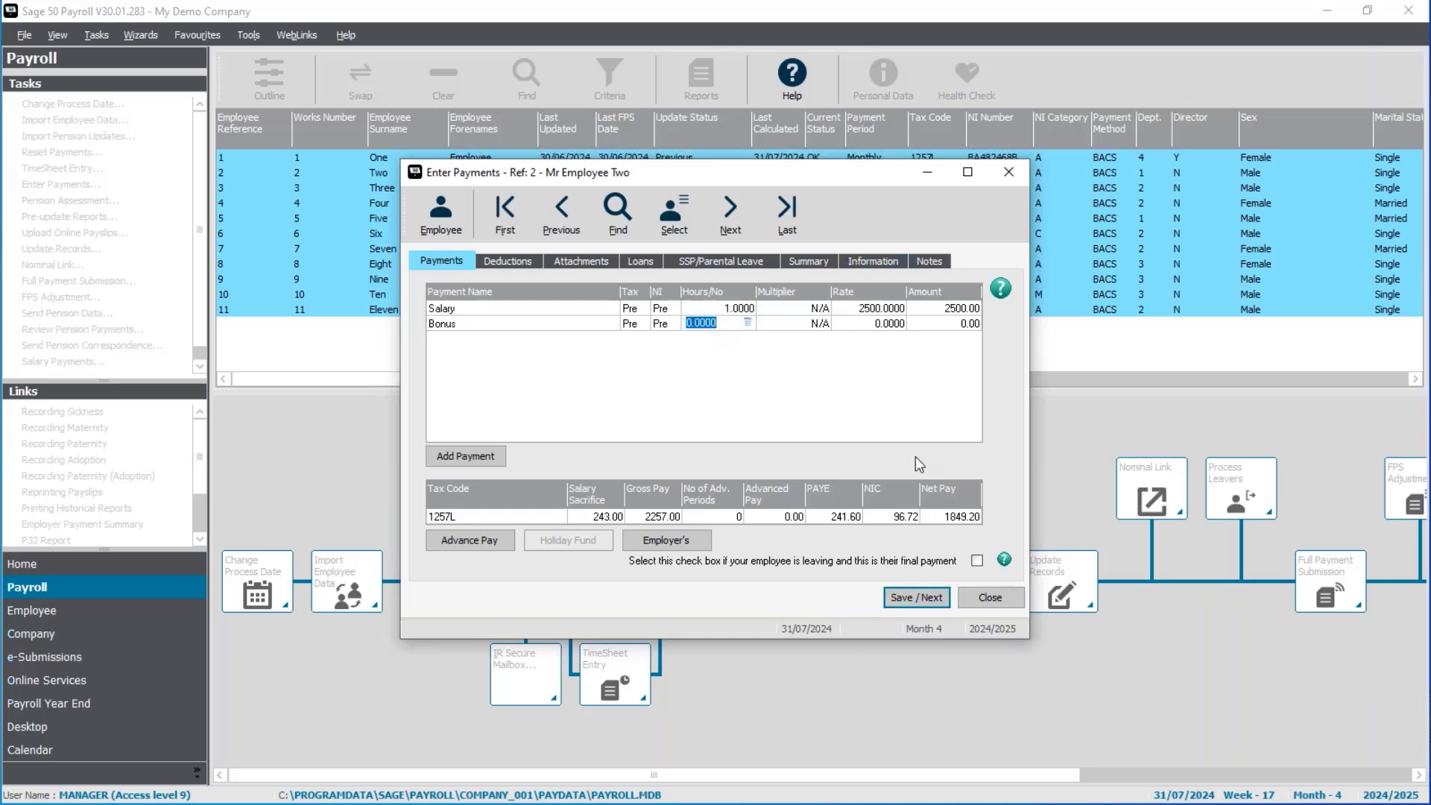
{"action": "type", "text": "1"}
{"action": "key", "text": "Tab"}
{"action": "type", "text": "500"}
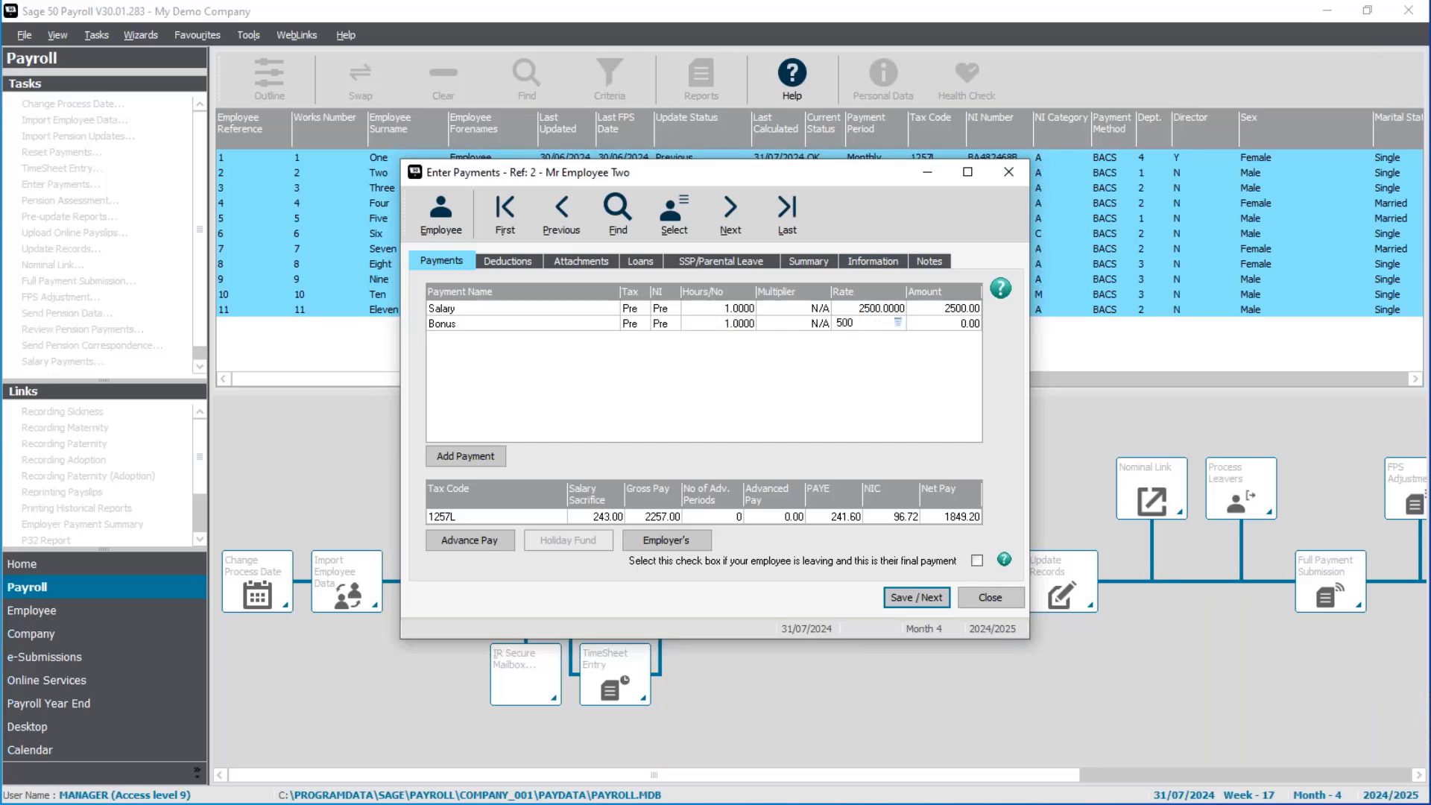
{"action": "key", "text": "Tab"}
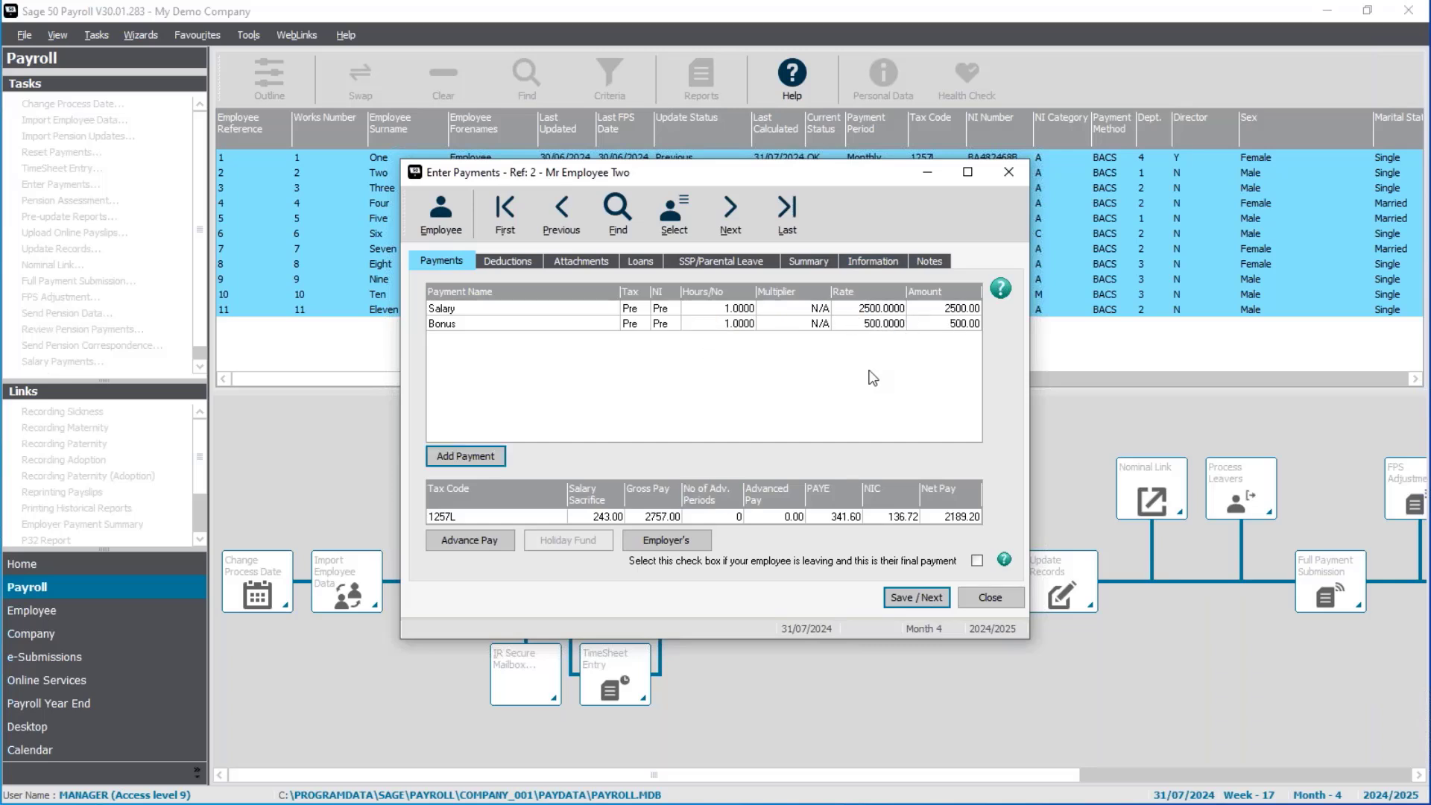
{"action": "left_click", "coordinate": [808, 258]}
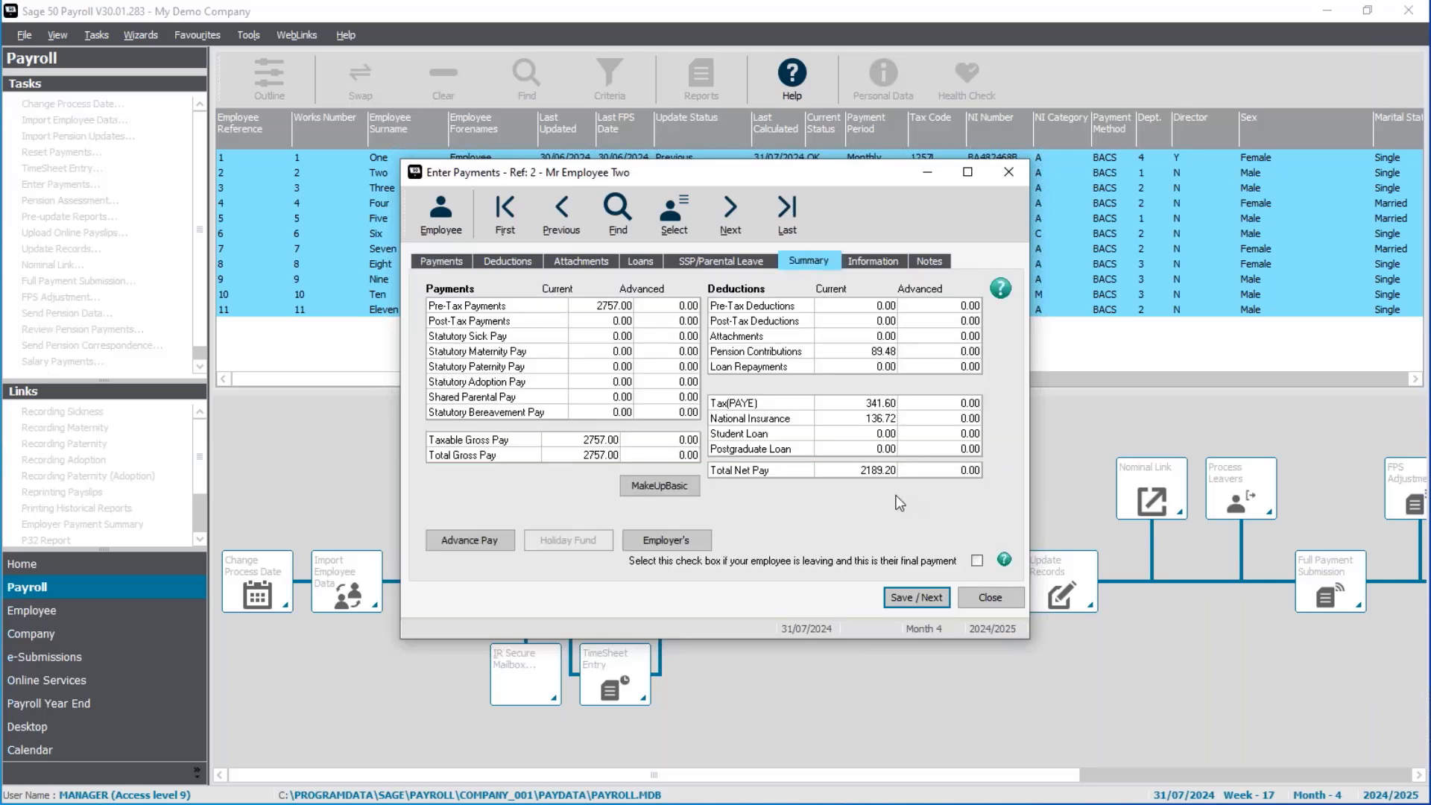
{"action": "left_click", "coordinate": [906, 597]}
{"action": "left_click", "coordinate": [438, 265]}
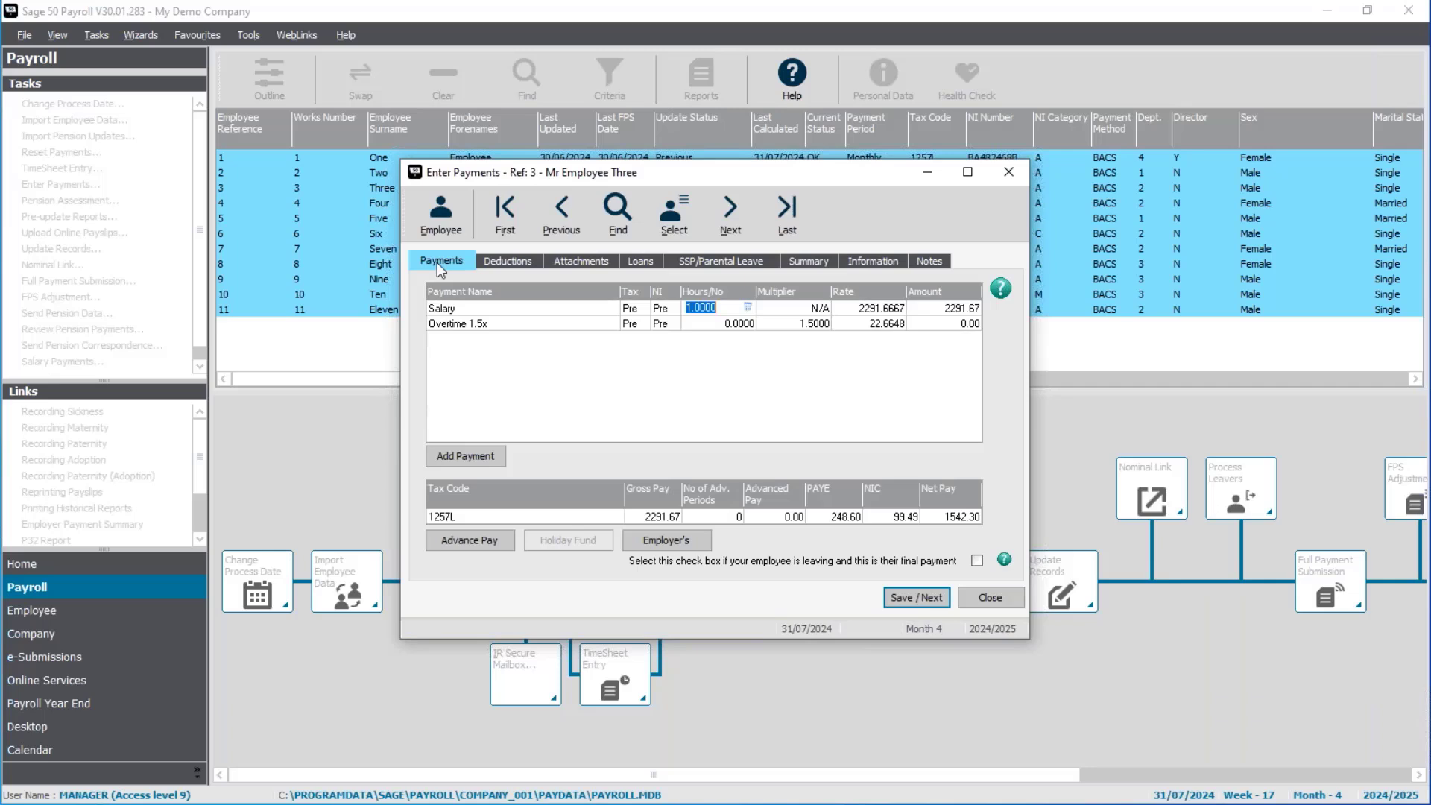
{"action": "left_click", "coordinate": [919, 597]}
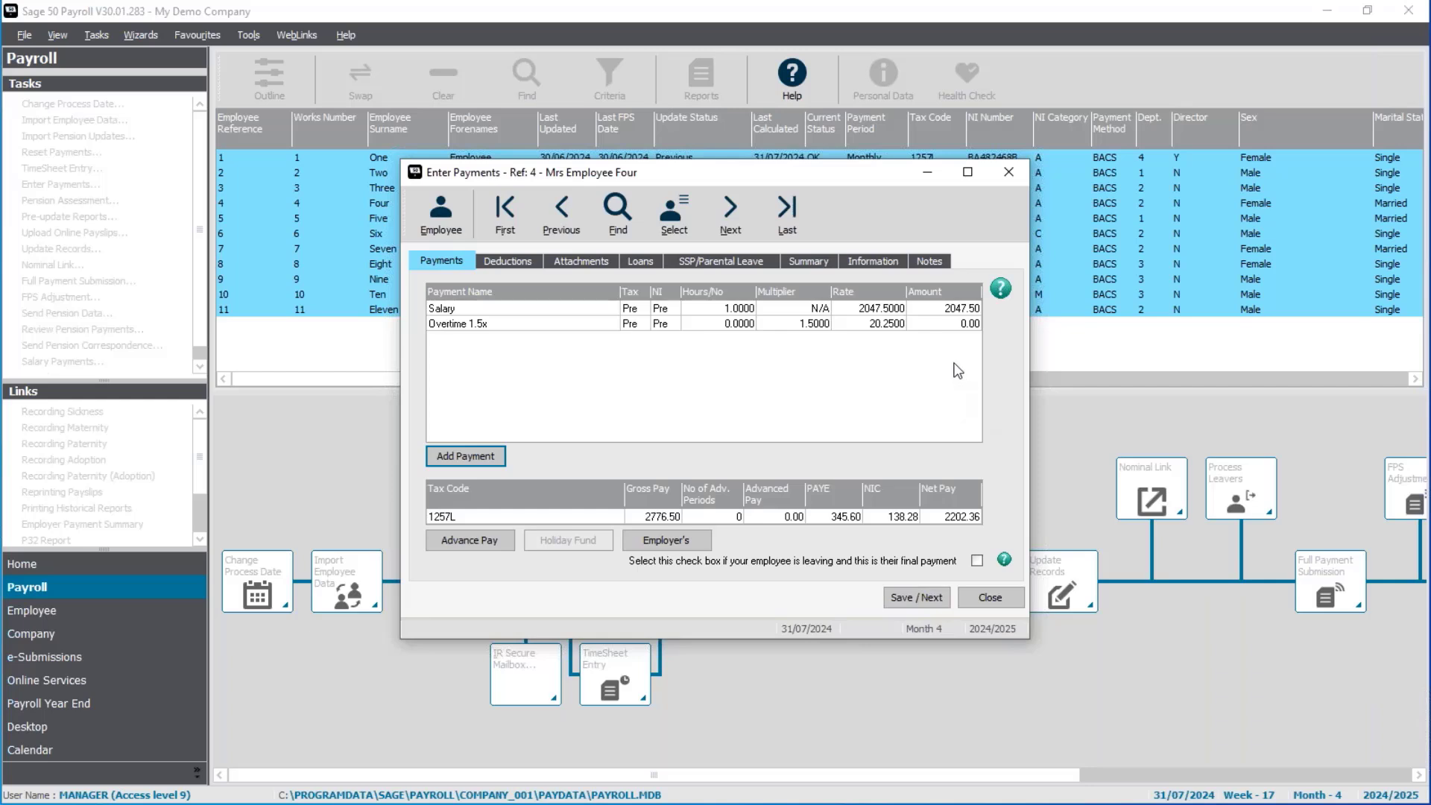
Compare employee 4's salary payment with the statutory maternity pay and gross pay in the summary
{"action": "left_click", "coordinate": [834, 262]}
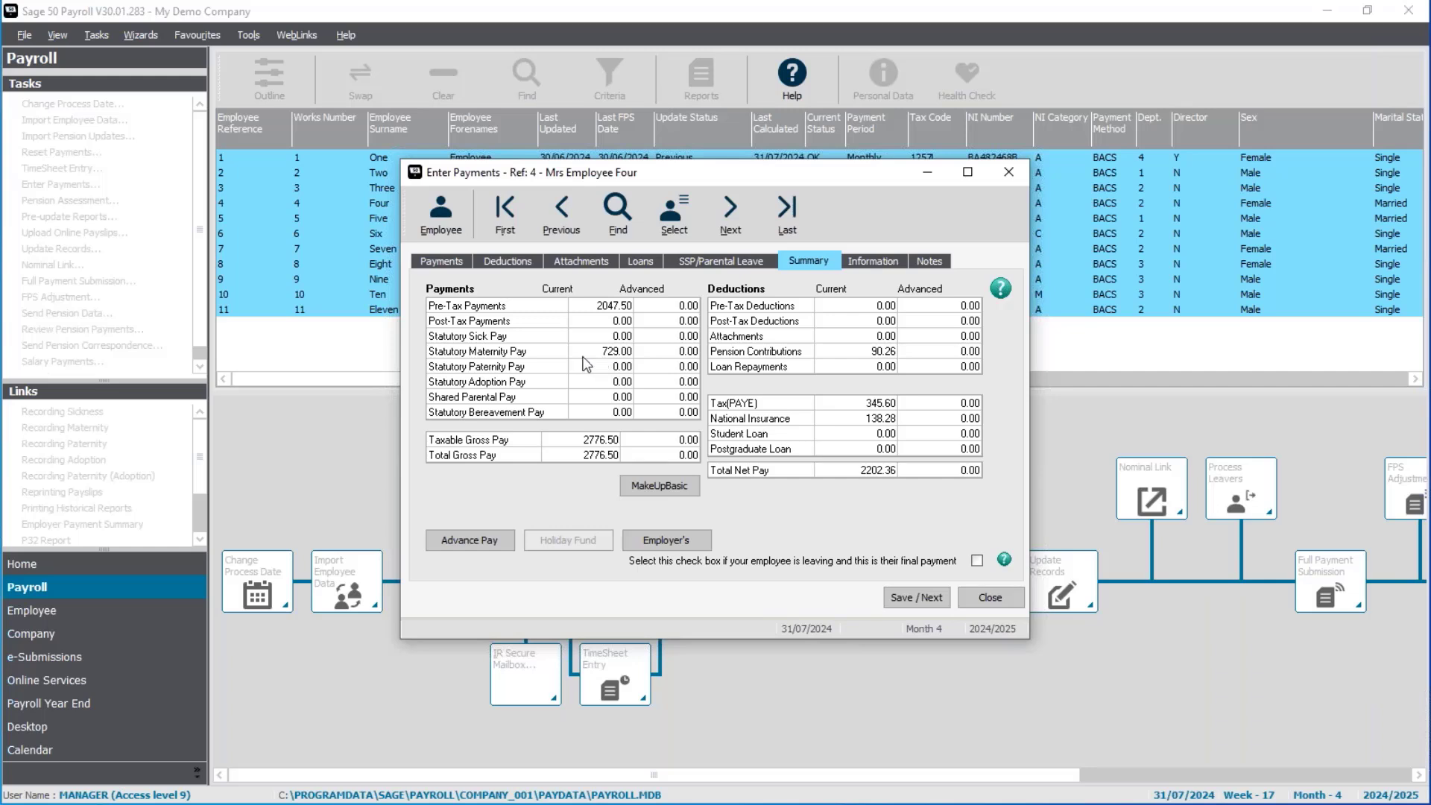
{"action": "left_click", "coordinate": [437, 260]}
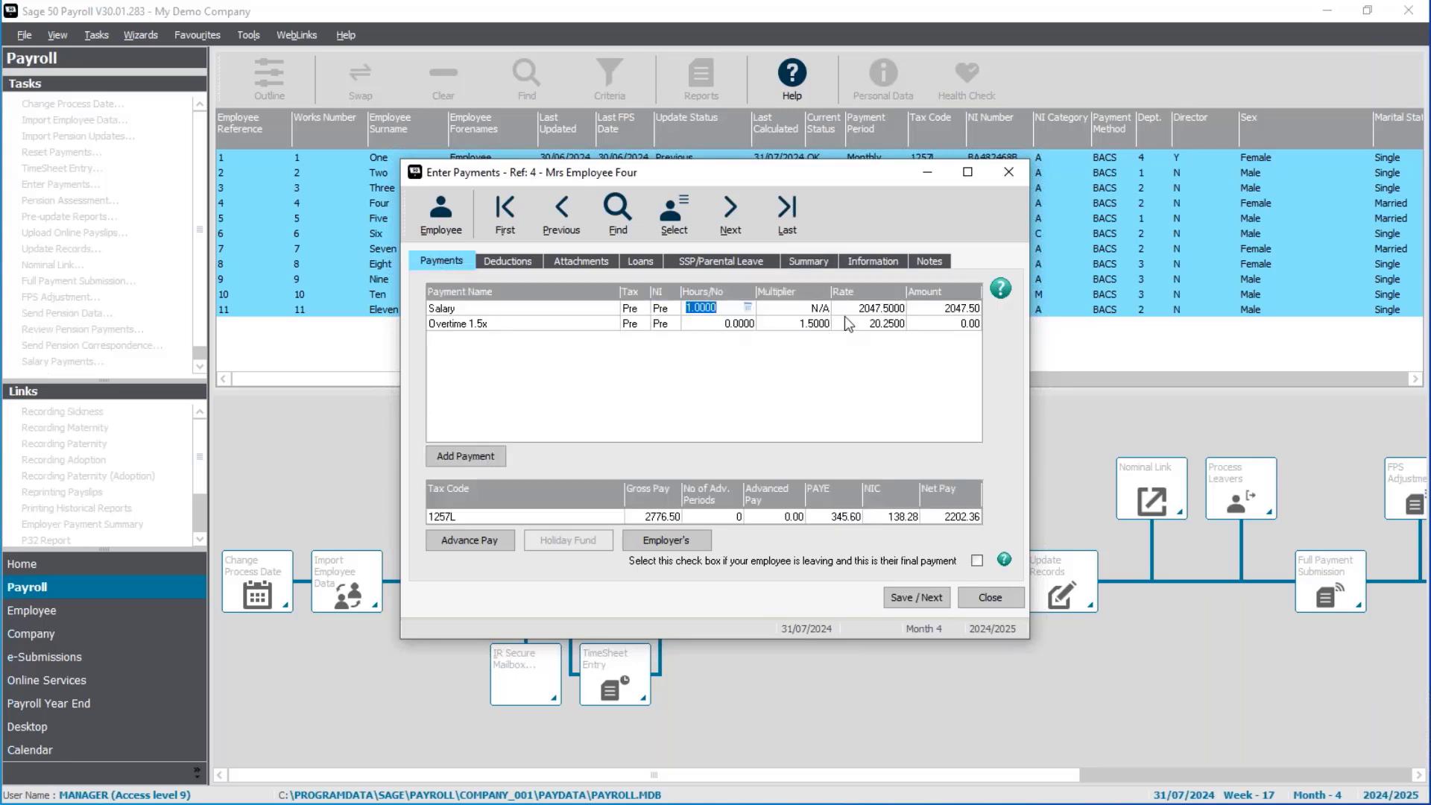
{"action": "left_click", "coordinate": [814, 263]}
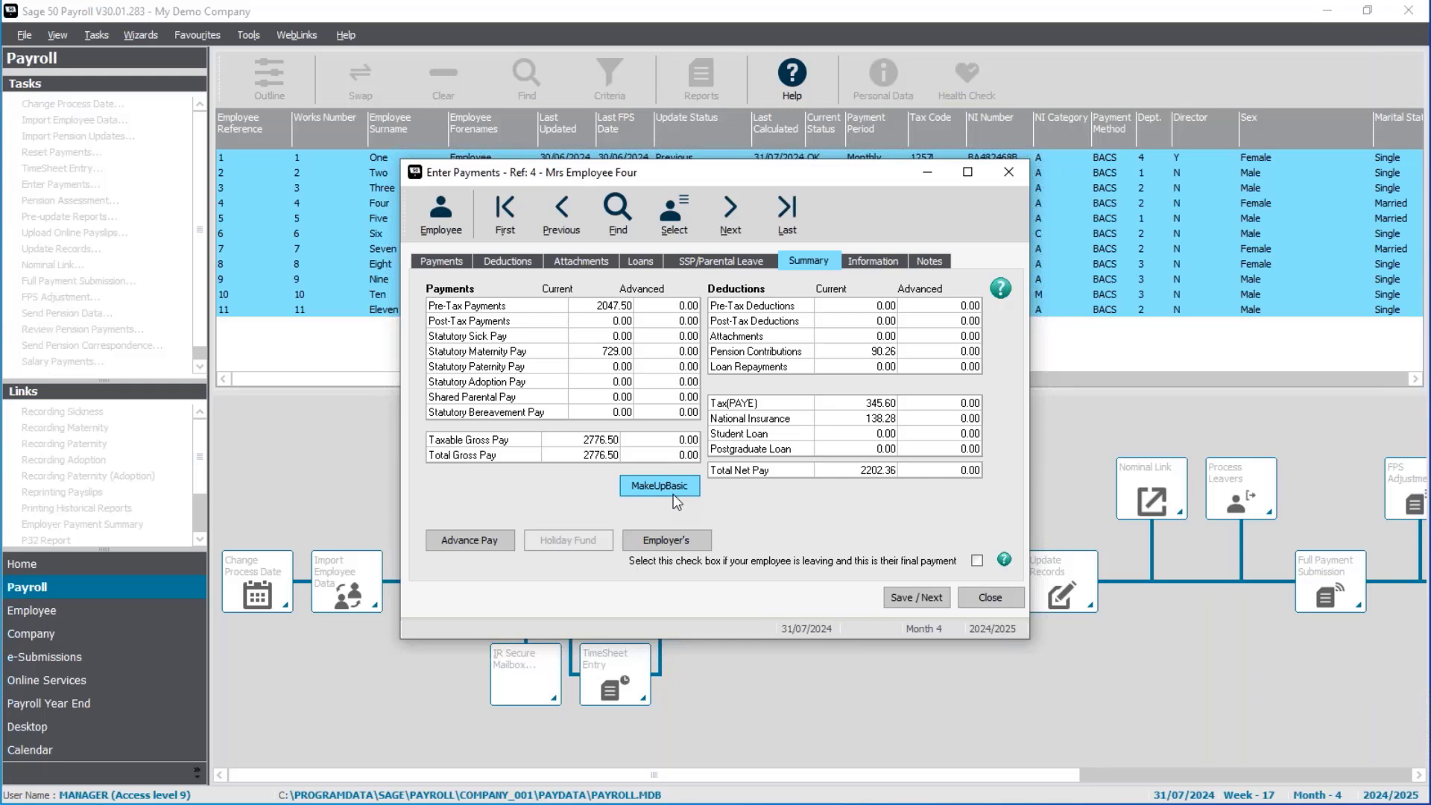
{"action": "left_click", "coordinate": [458, 266]}
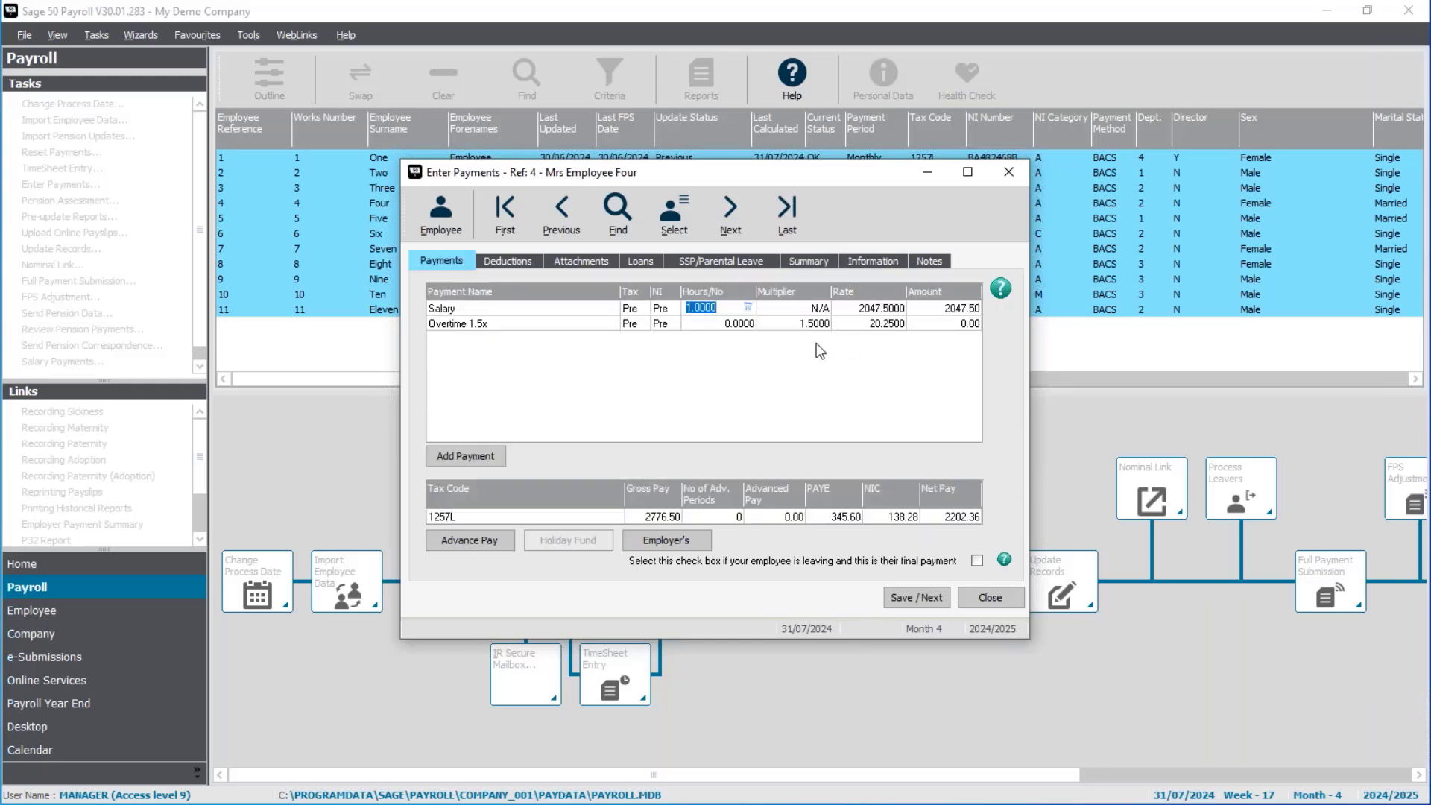
{"action": "left_click", "coordinate": [858, 310]}
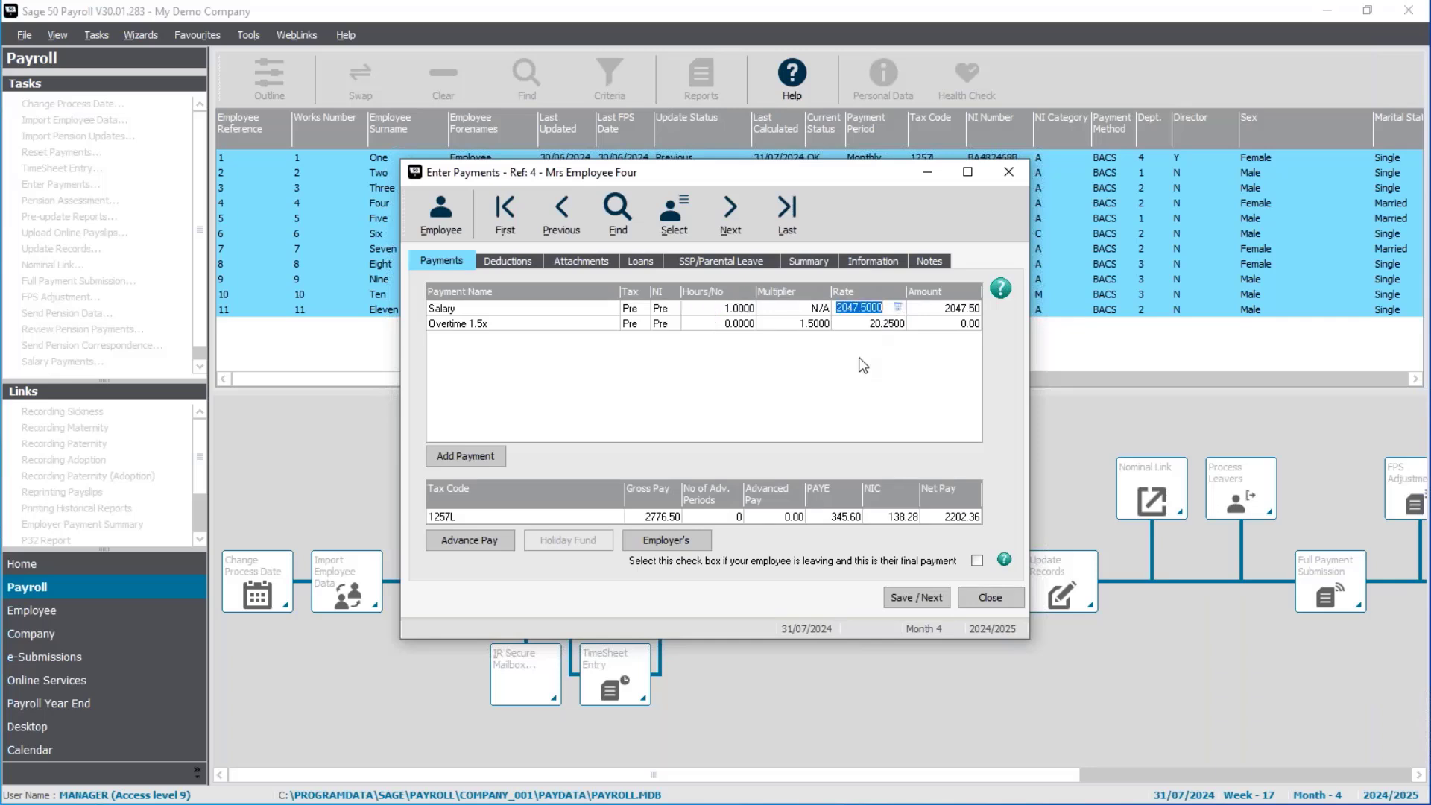
{"action": "left_click", "coordinate": [811, 261]}
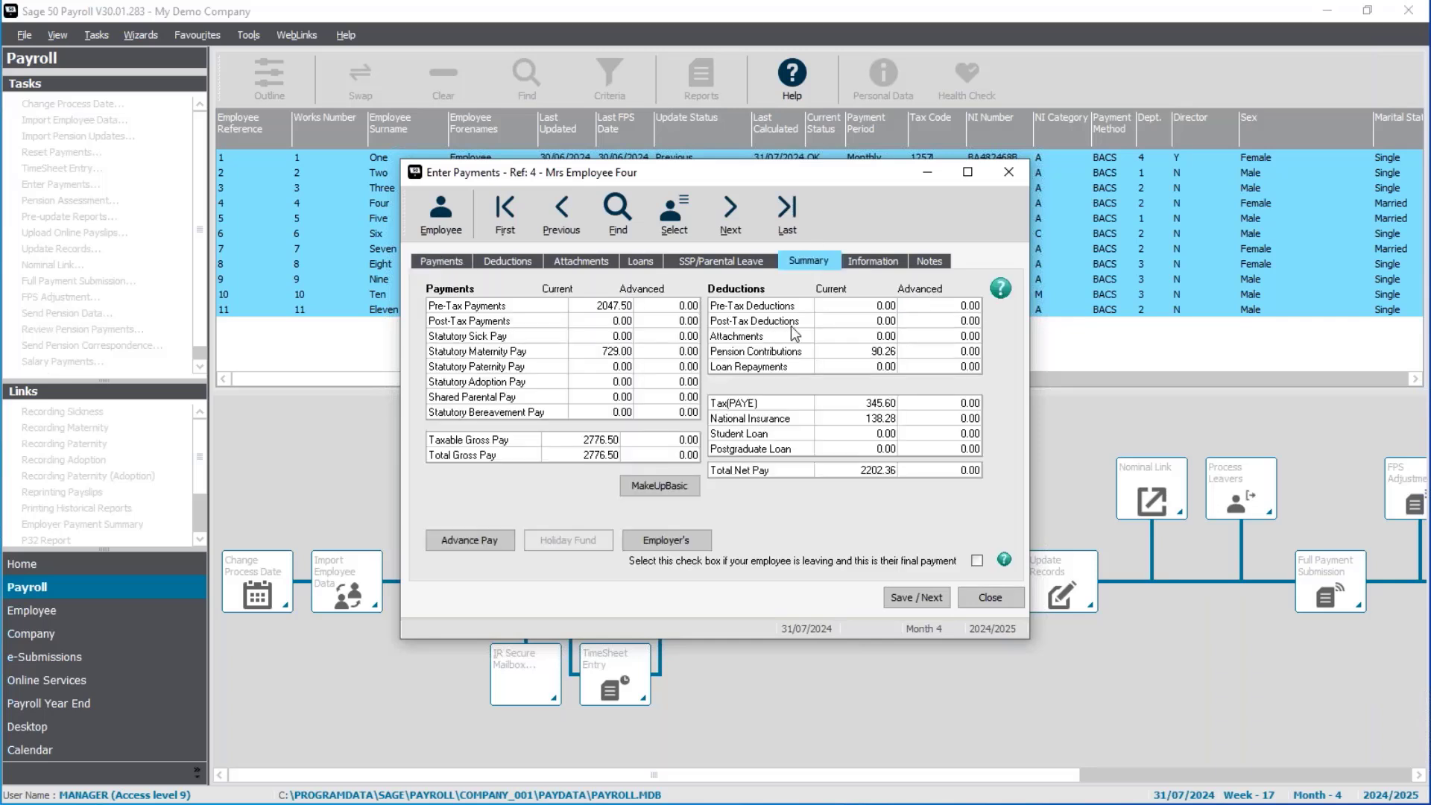
Make up employee 4's statutory payment to basic, check the adjusted salary against the summary, and save the payments
{"action": "left_click", "coordinate": [646, 492]}
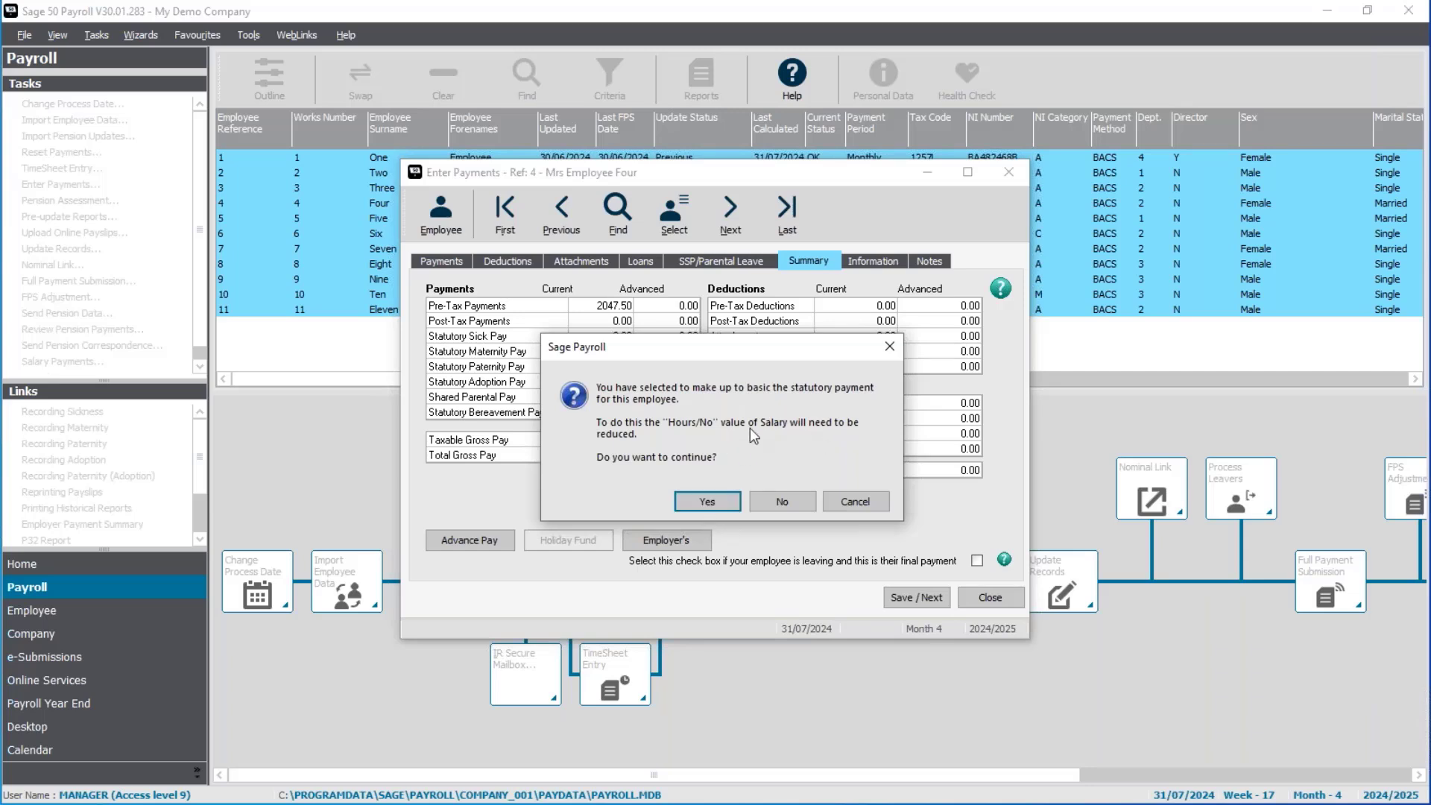
{"action": "left_click", "coordinate": [705, 502]}
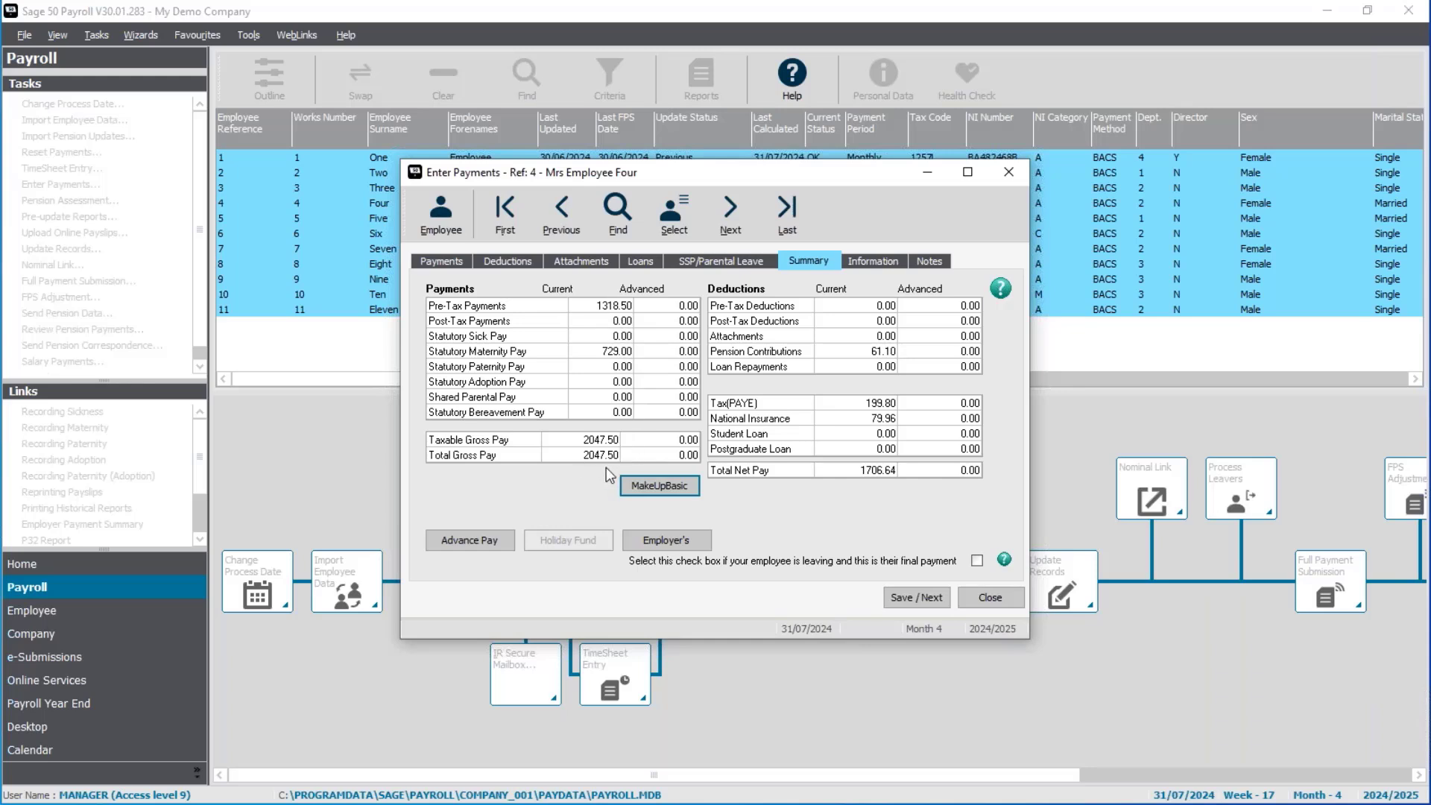
{"action": "left_click", "coordinate": [434, 265]}
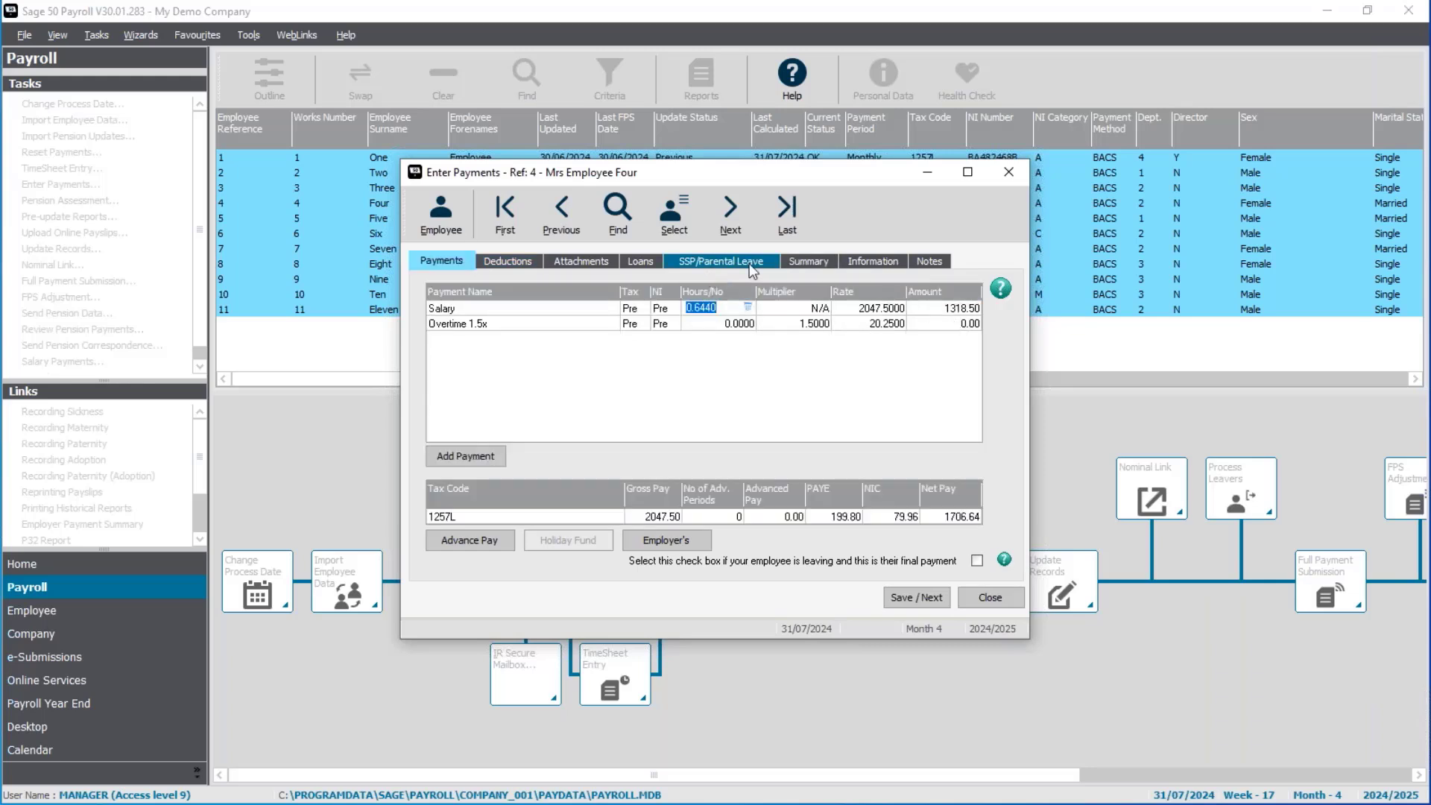
{"action": "left_click", "coordinate": [783, 267]}
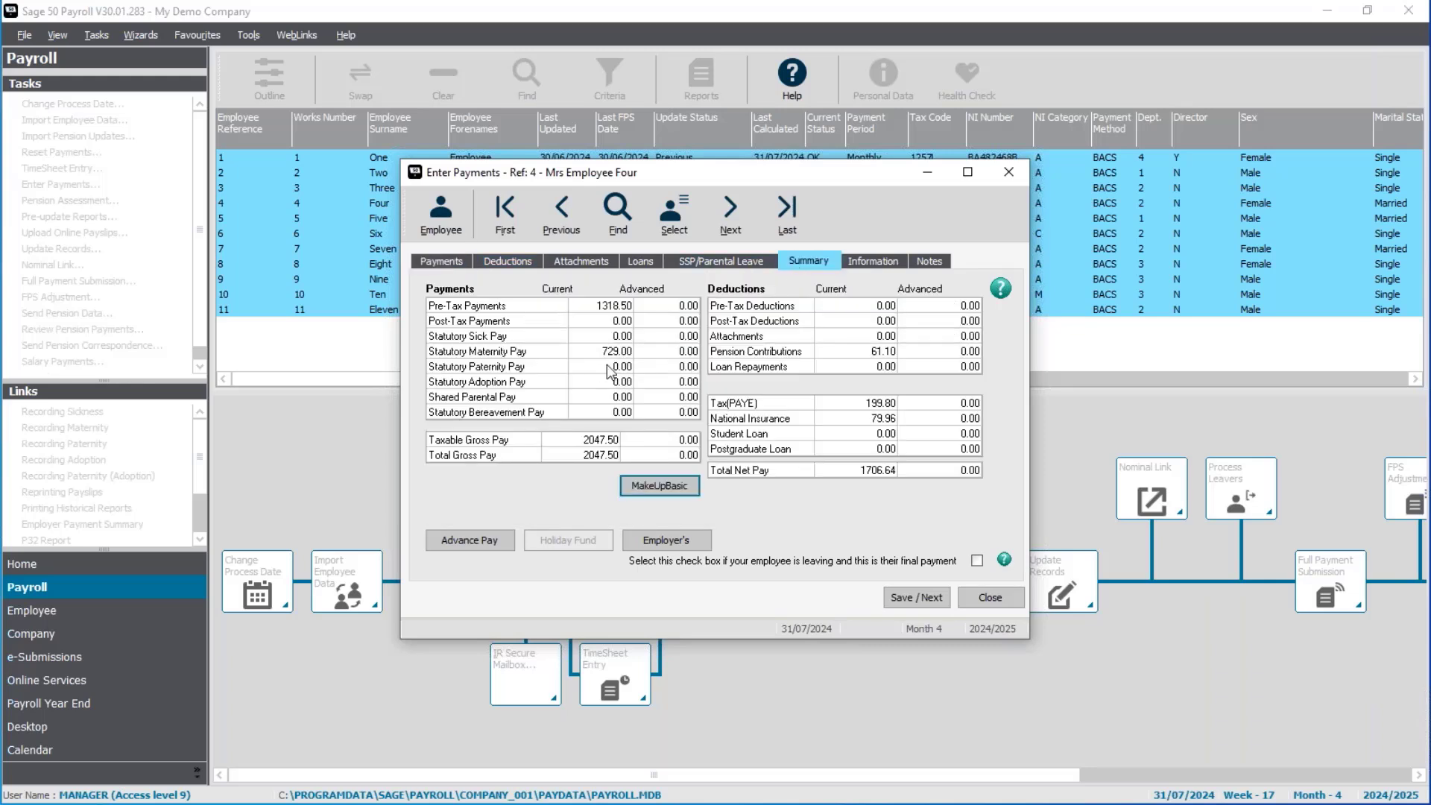
{"action": "left_click", "coordinate": [439, 260]}
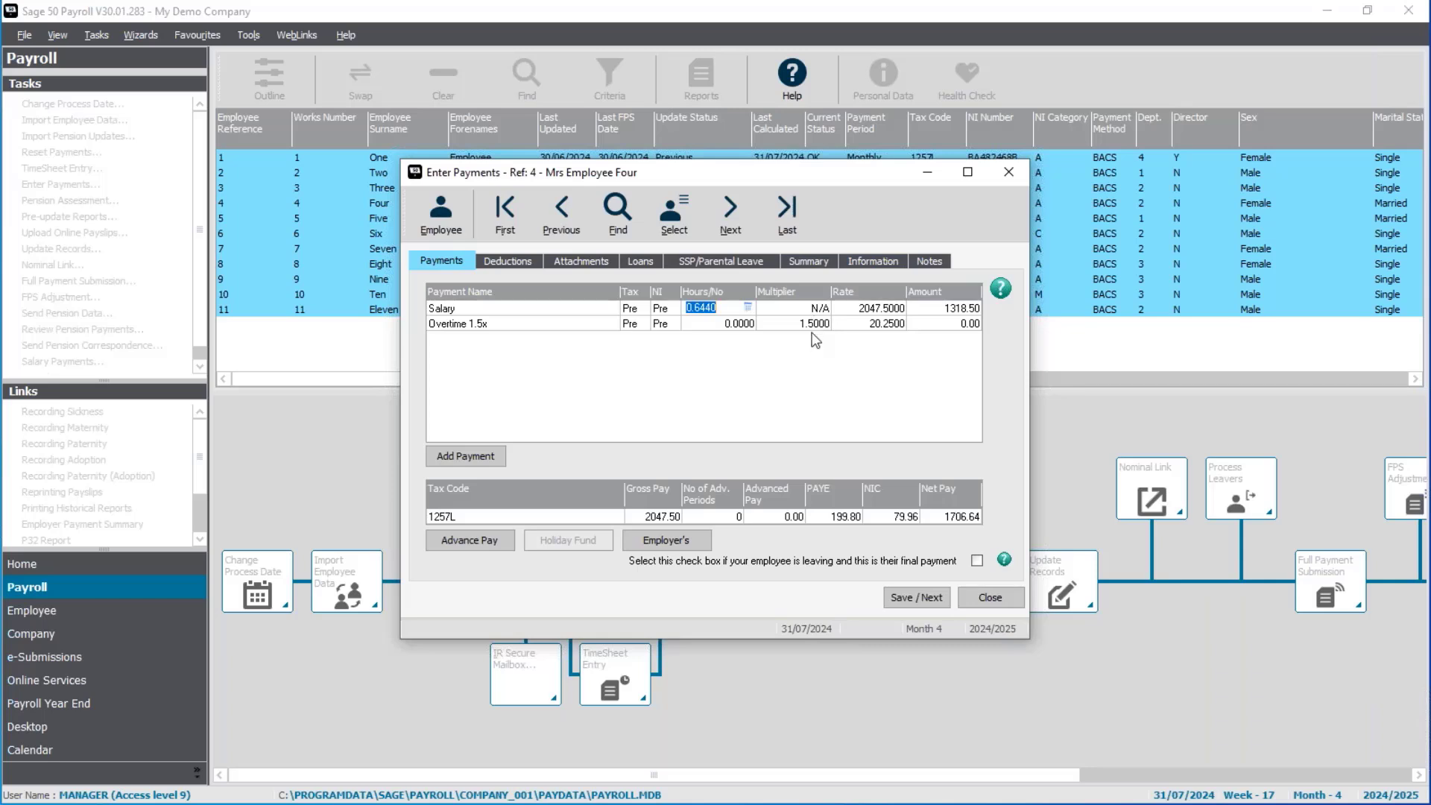
{"action": "left_click", "coordinate": [938, 604]}
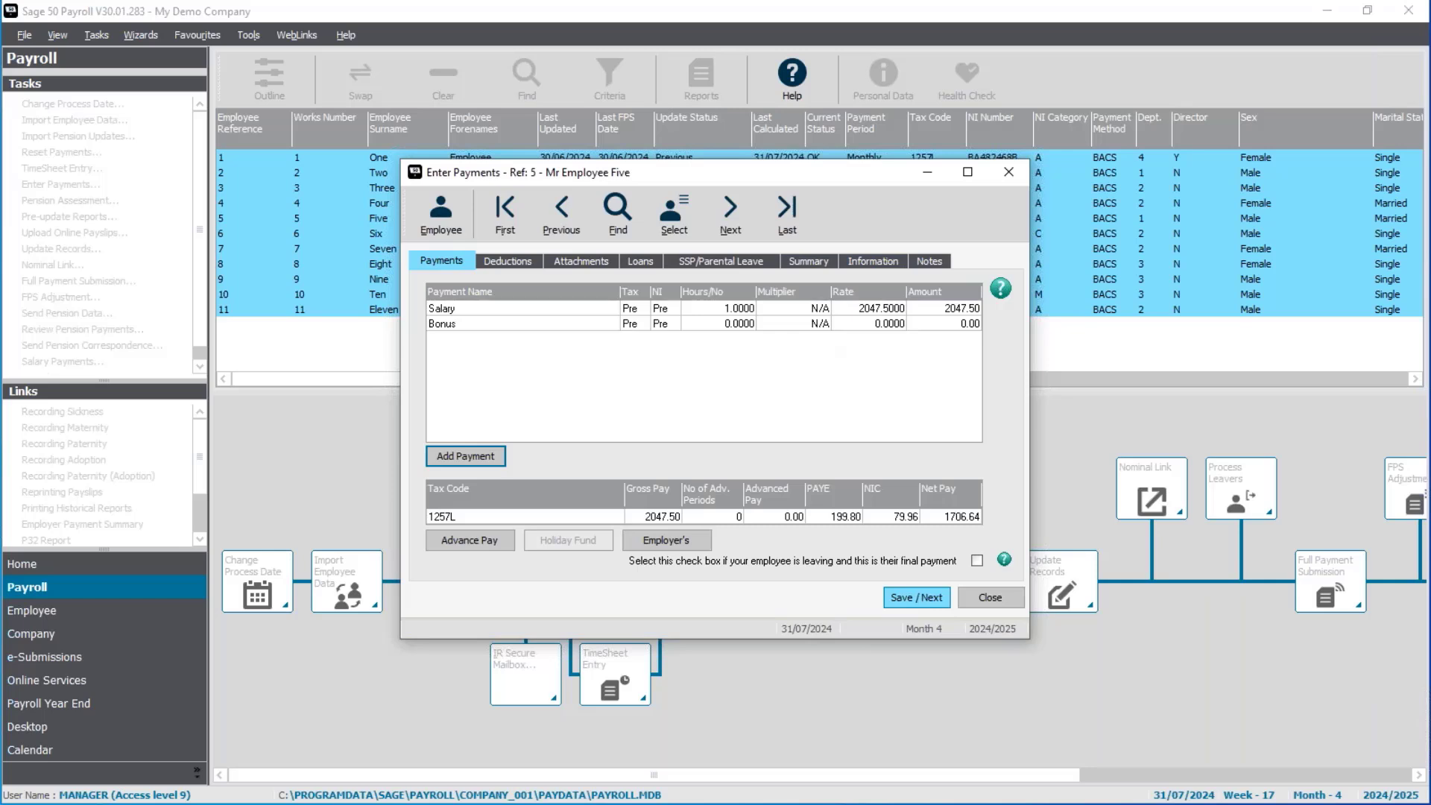
Save the payments of employees 5, 6 and 7 without changes
{"action": "left_click", "coordinate": [937, 603]}
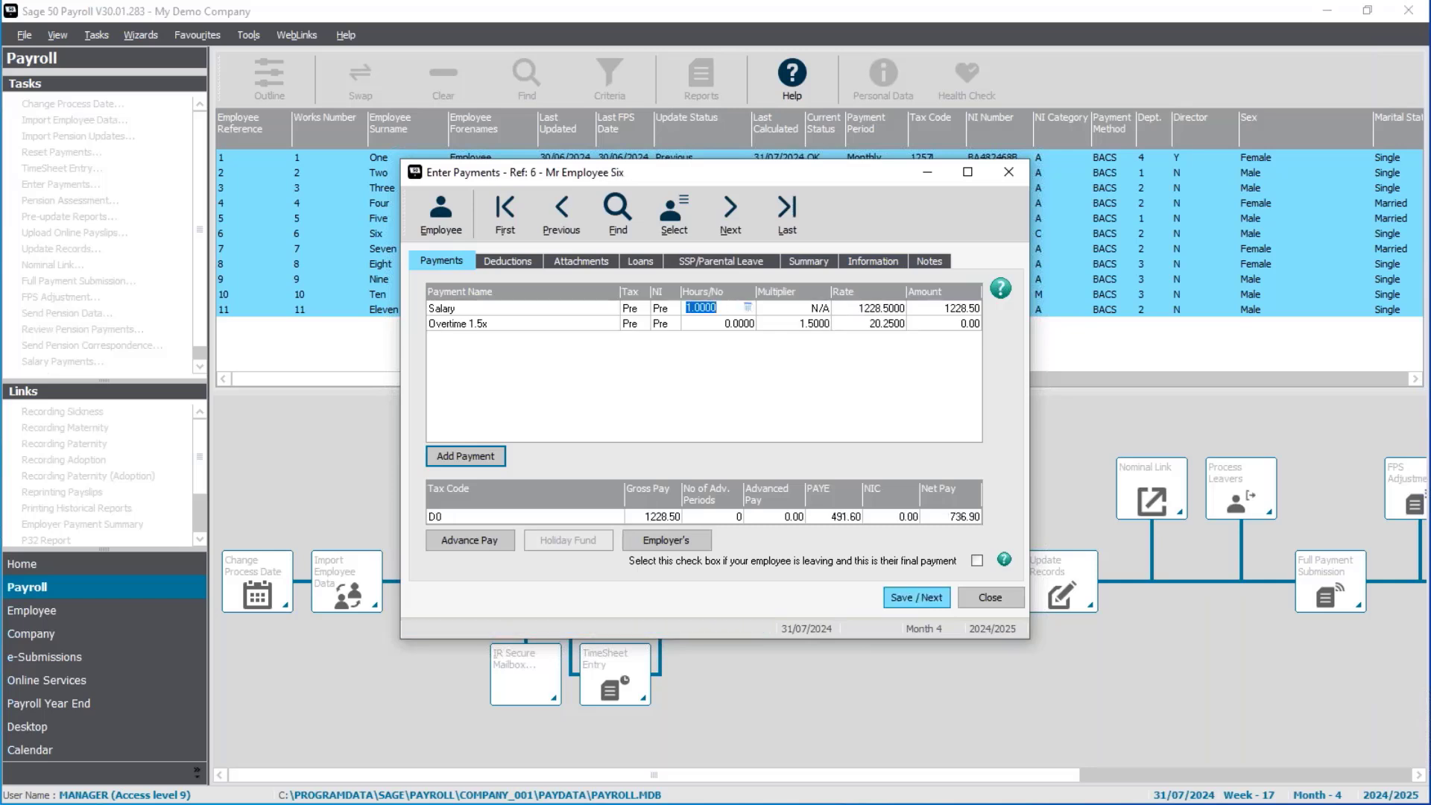
{"action": "left_click", "coordinate": [937, 603]}
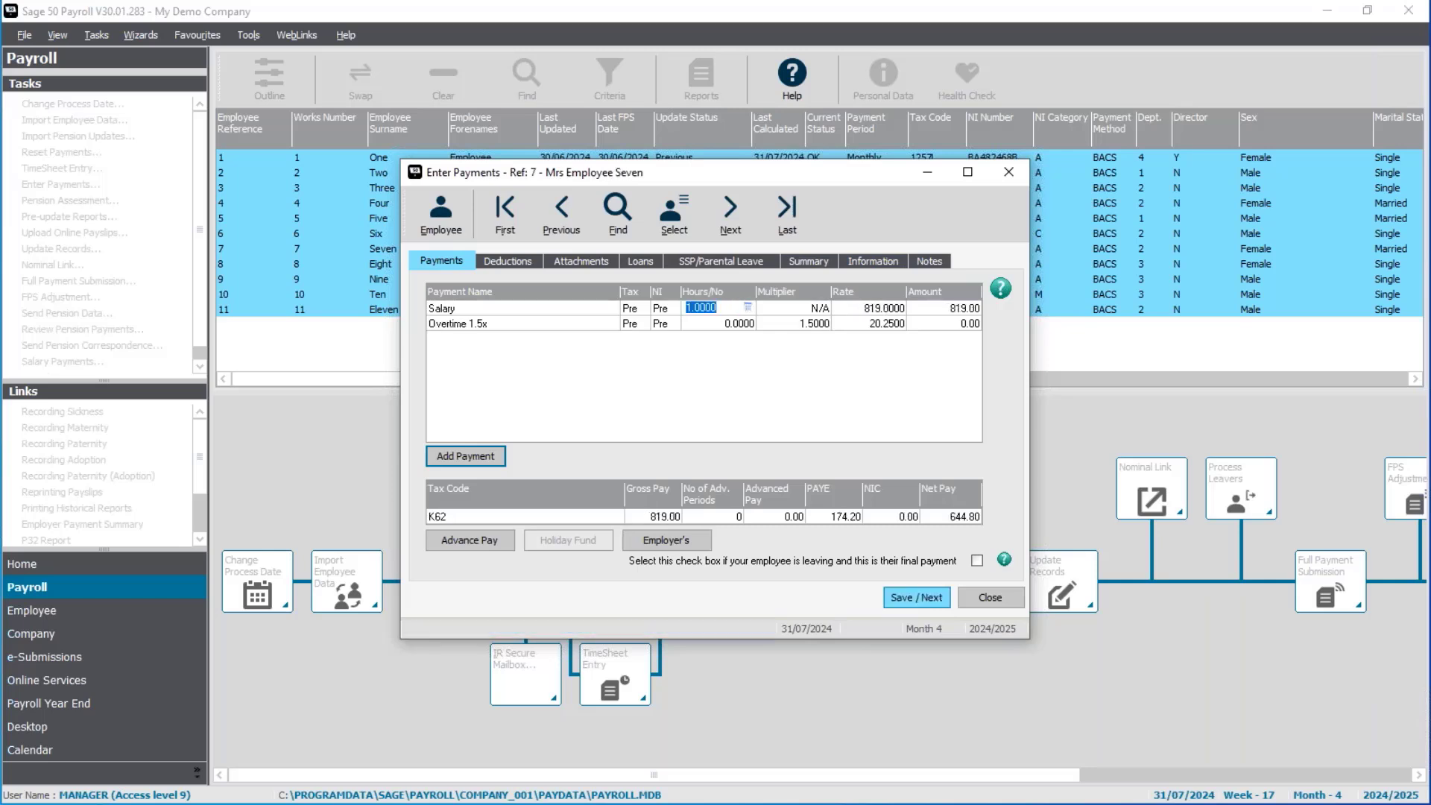
{"action": "left_click", "coordinate": [917, 597]}
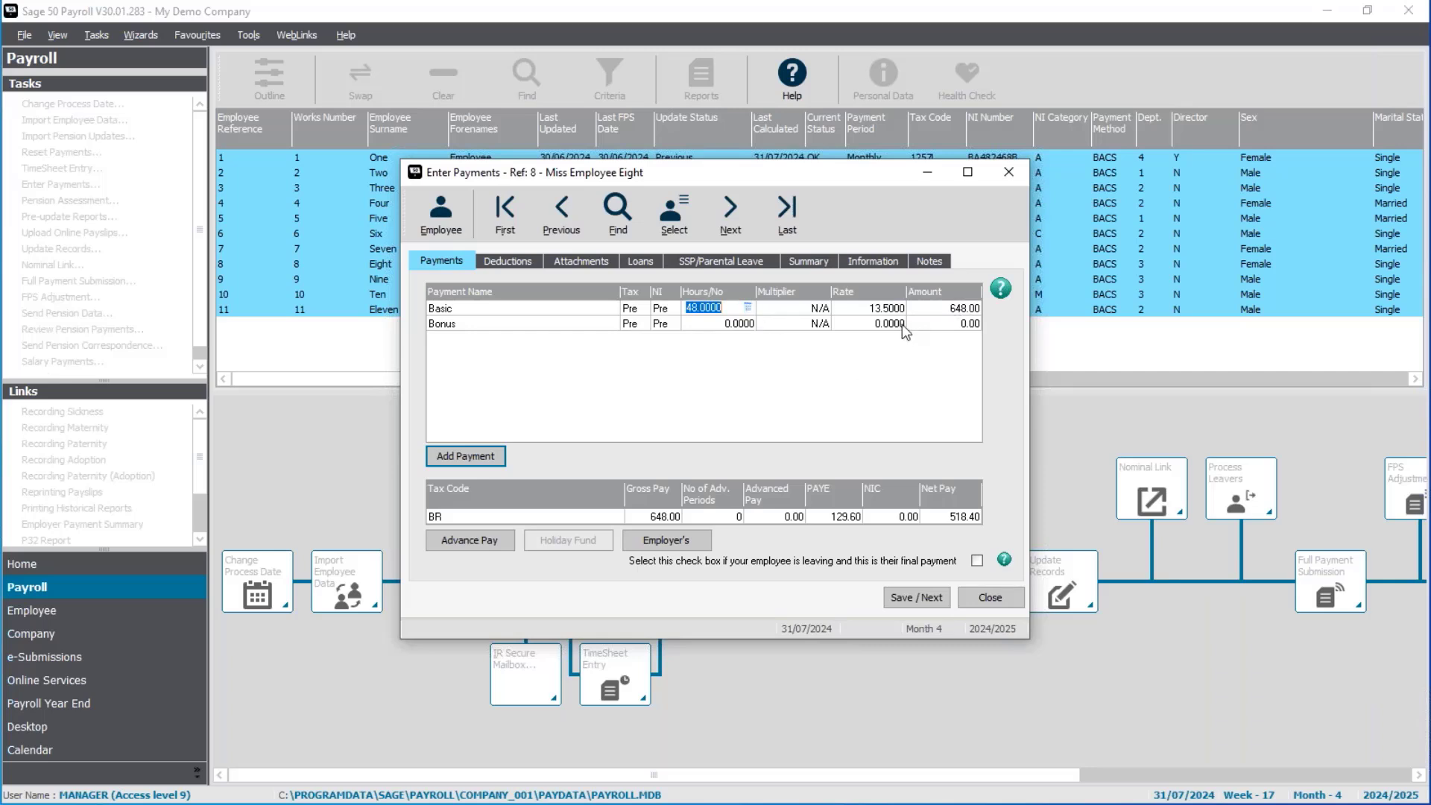
Set the basic hours to 52 for employee 8, 77 for employee 9 and 150 for employee 10, saving each
{"action": "type", "text": "52"}
{"action": "key", "text": "Tab"}
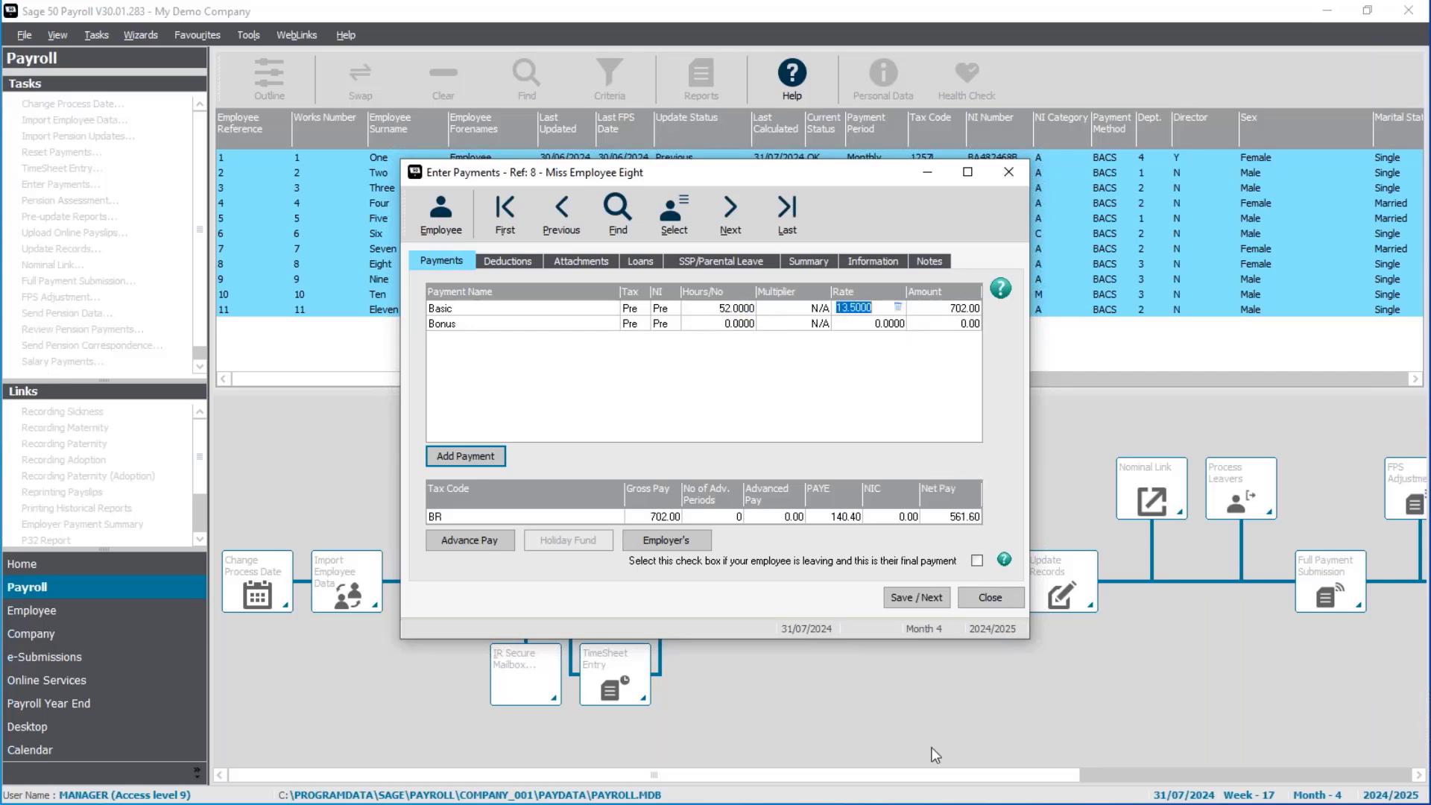
{"action": "left_click", "coordinate": [906, 601]}
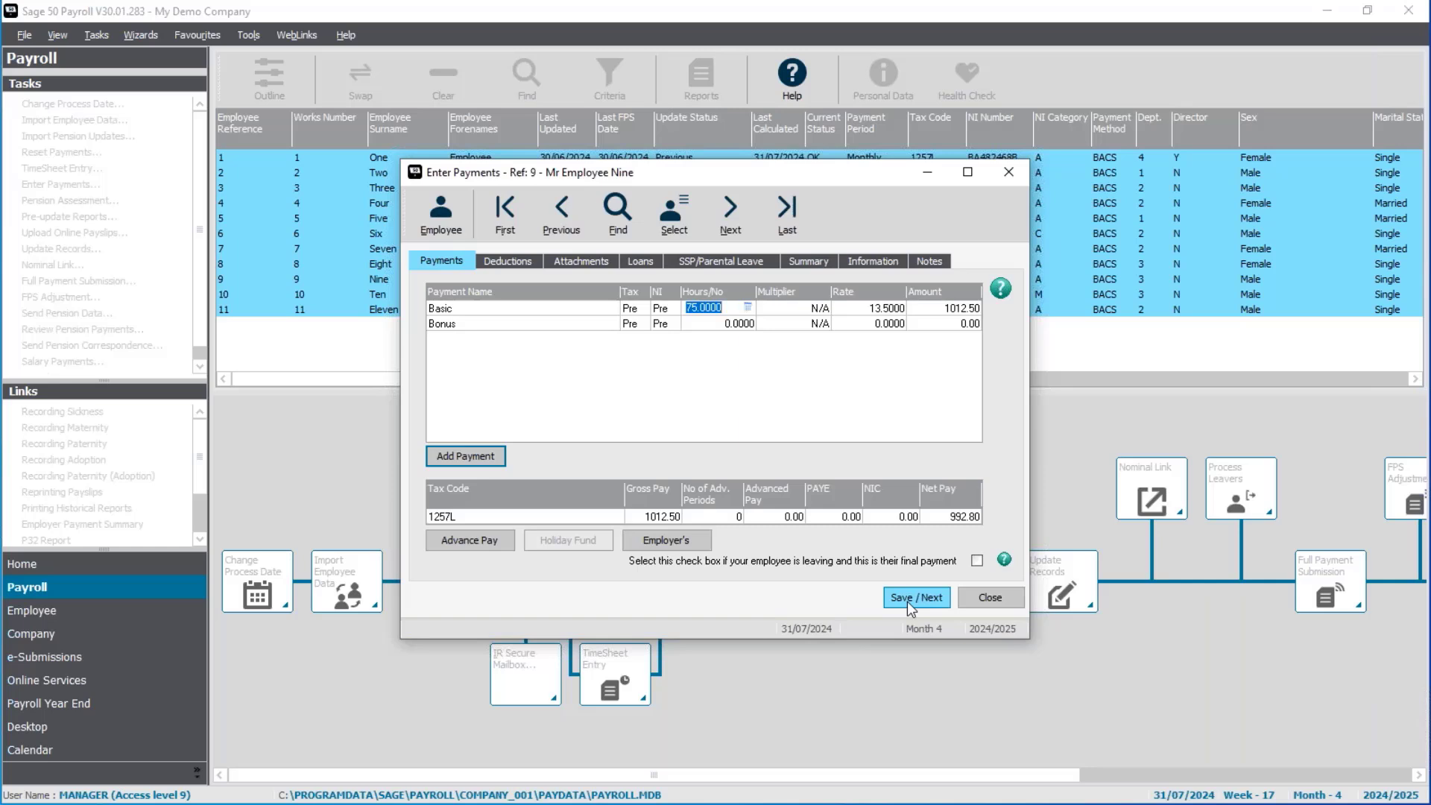
{"action": "type", "text": "170"}
{"action": "key", "text": "Tab"}
{"action": "left_click", "coordinate": [906, 601]}
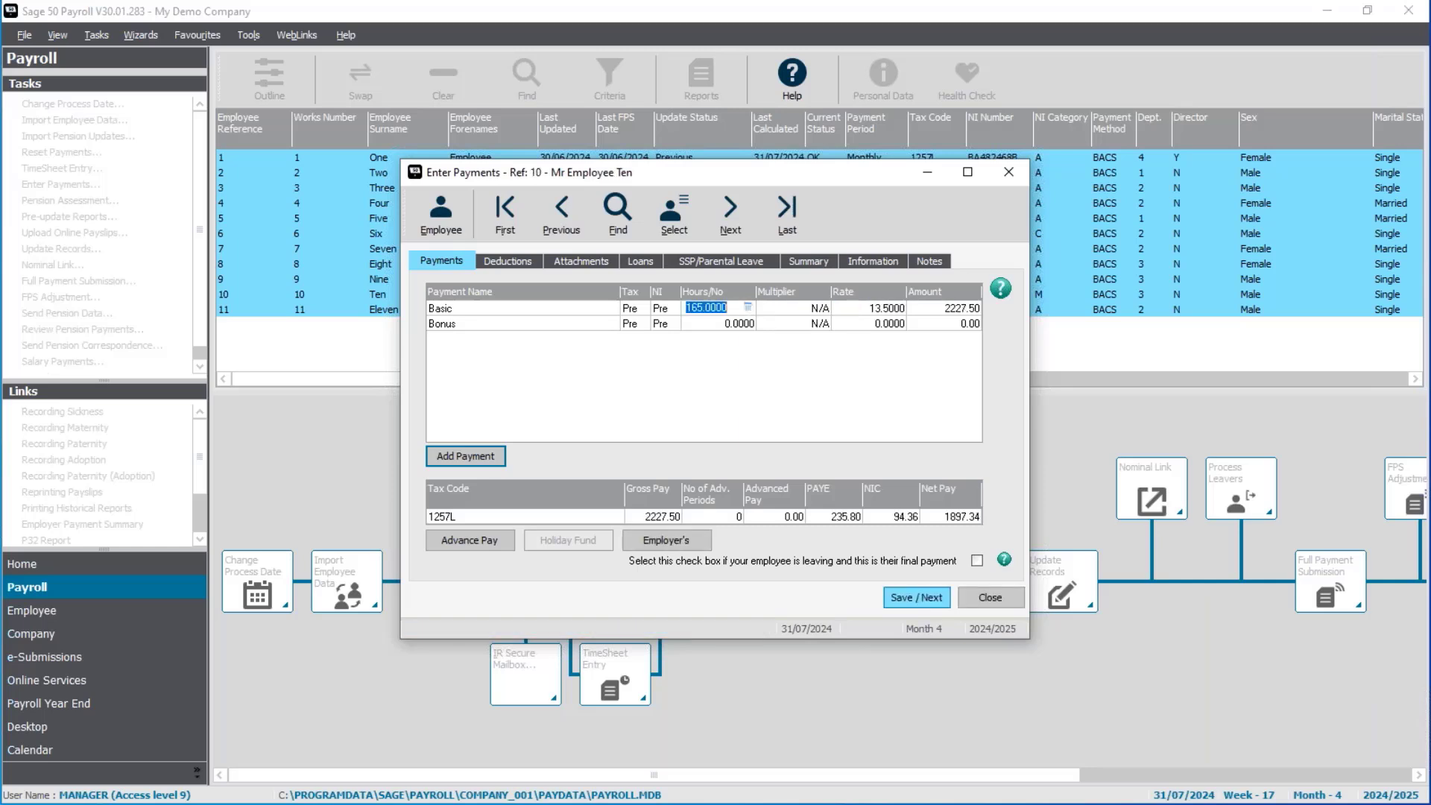
{"action": "type", "text": "150"}
{"action": "key", "text": "Tab"}
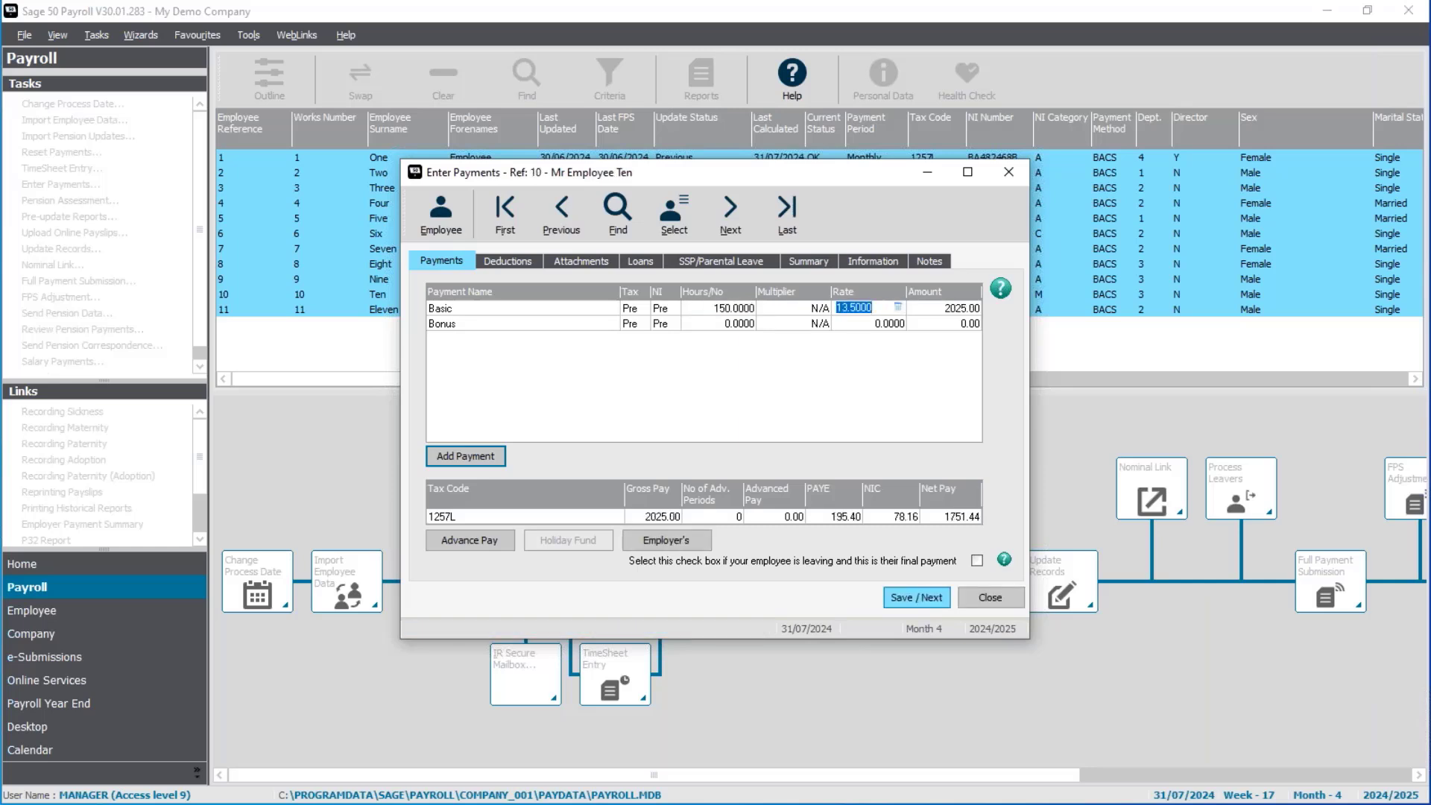
{"action": "left_click", "coordinate": [906, 601]}
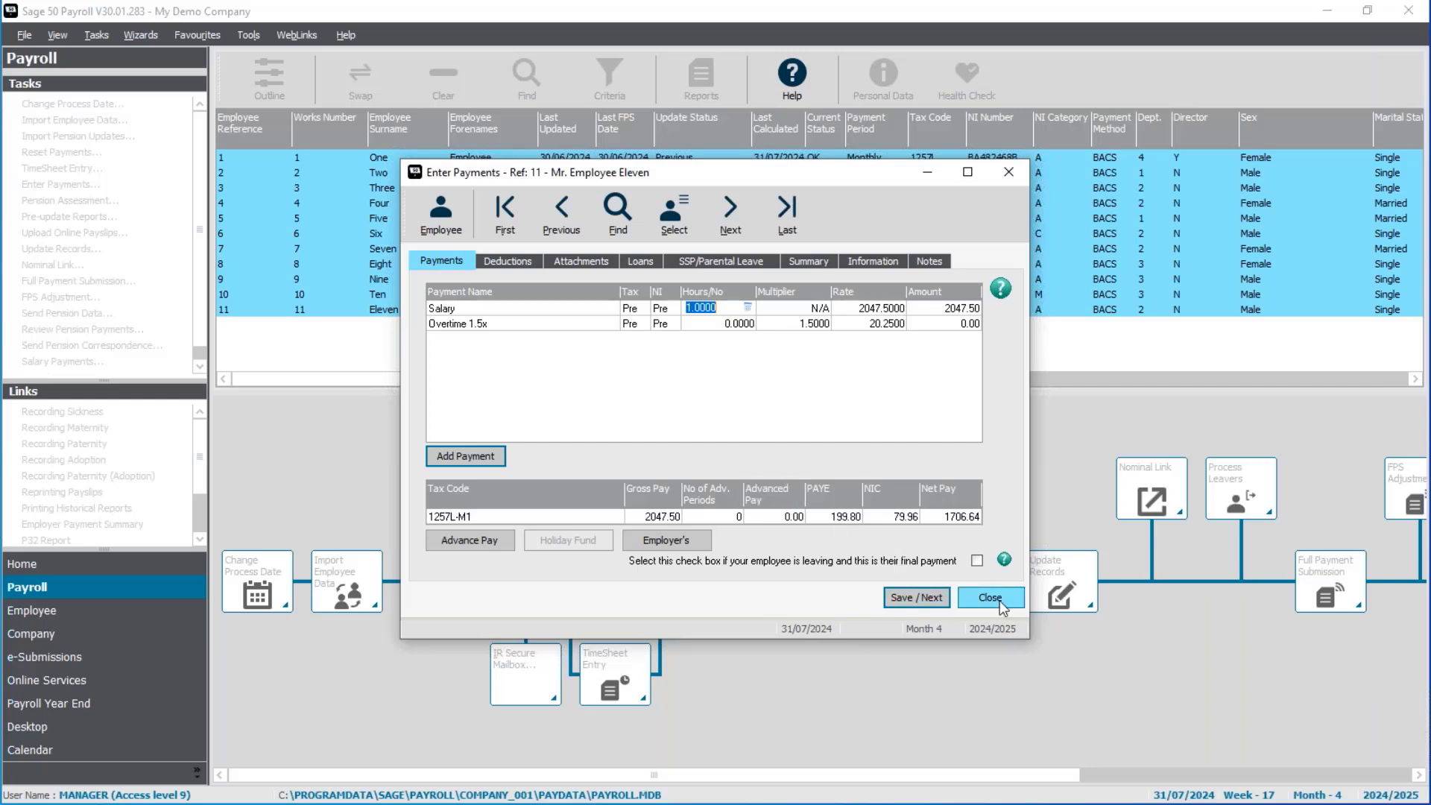
Review employee 11's personal, employment and pension details in the employee record, closing the record and the payments entry
{"action": "left_click", "coordinate": [446, 224]}
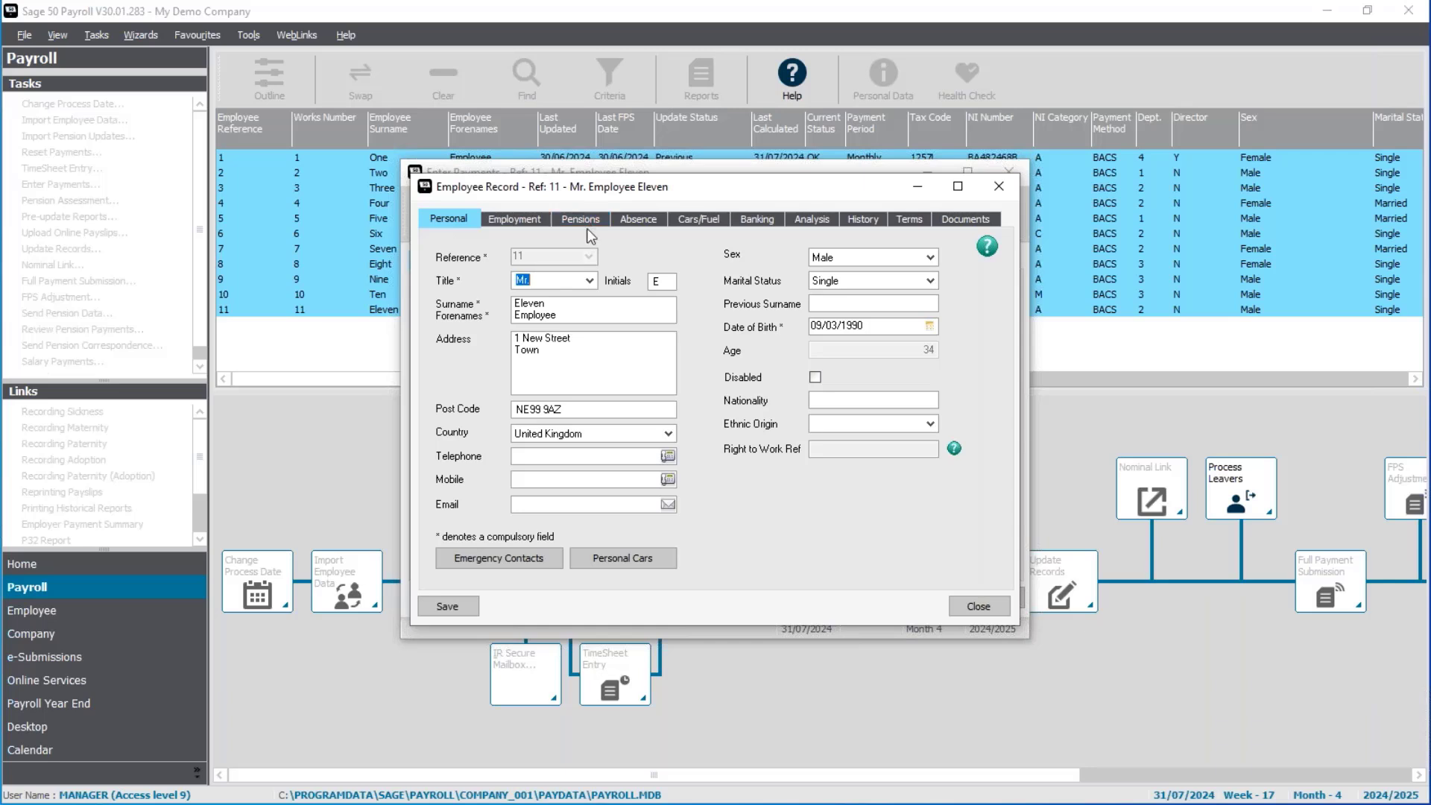
{"action": "left_click", "coordinate": [542, 218]}
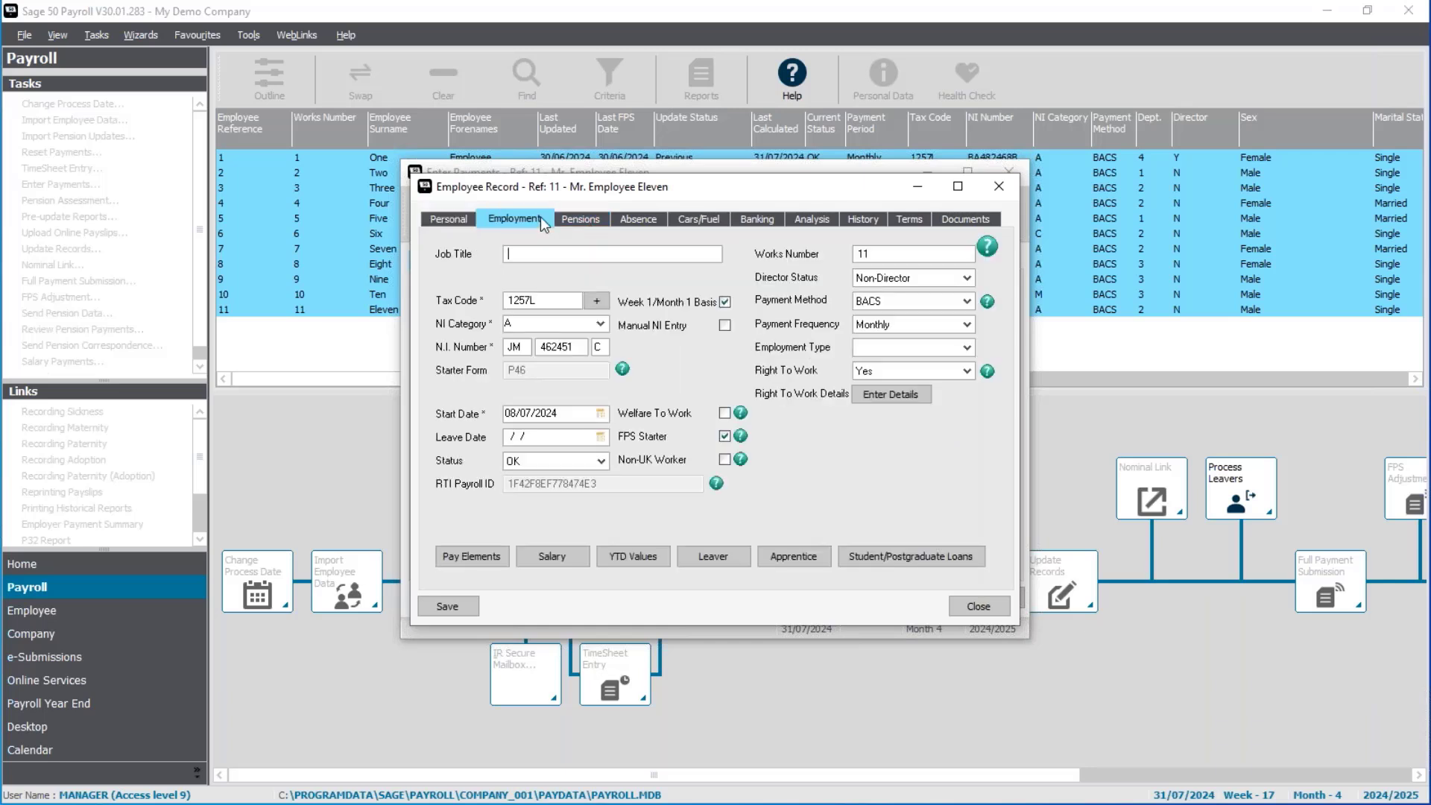
{"action": "left_click", "coordinate": [590, 221]}
{"action": "left_click", "coordinate": [473, 220]}
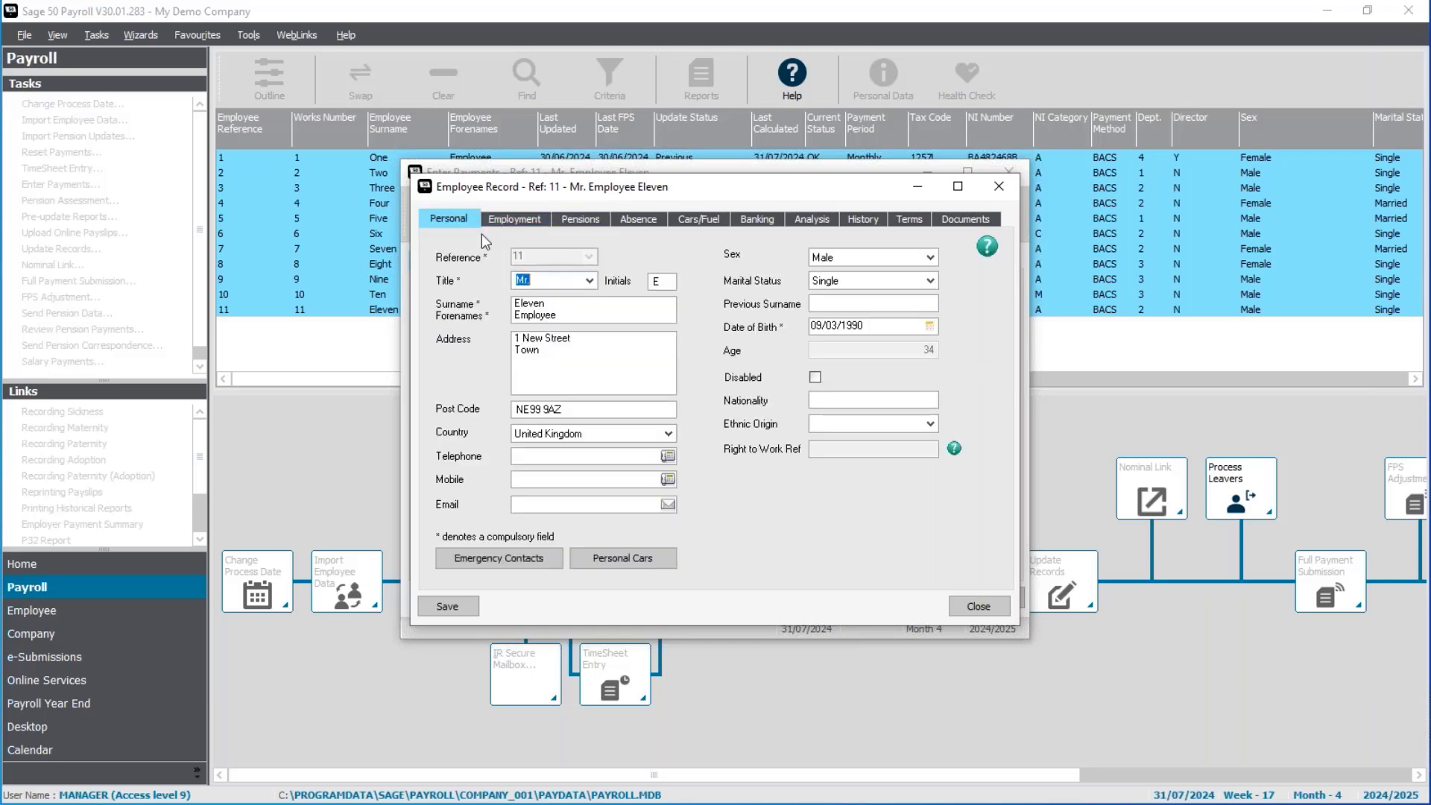
{"action": "left_click", "coordinate": [976, 606]}
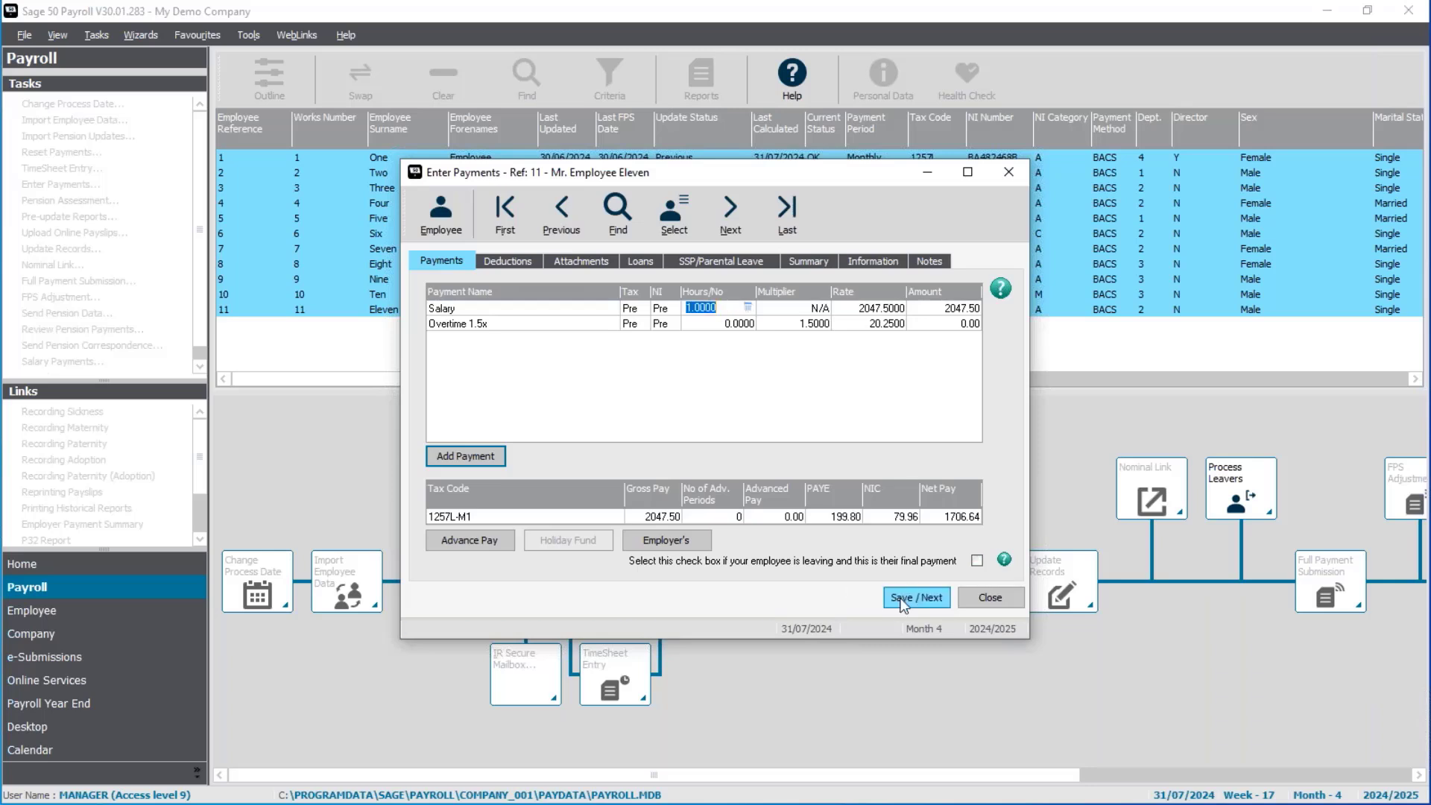
{"action": "left_click", "coordinate": [986, 601]}
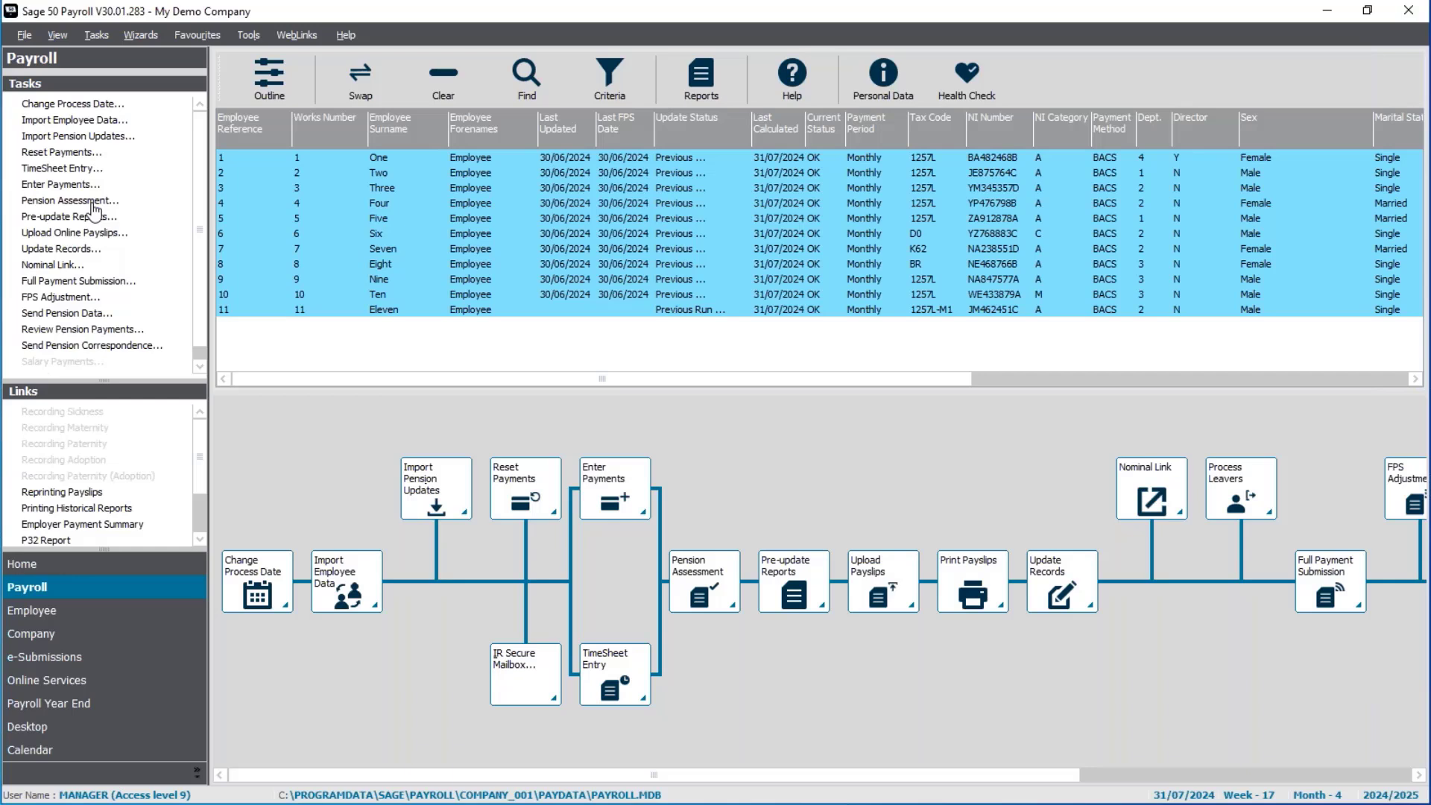
Check the basic and overtime hours of all employees in the timesheet entry grid, and cancel without saving
{"action": "left_click", "coordinate": [61, 169]}
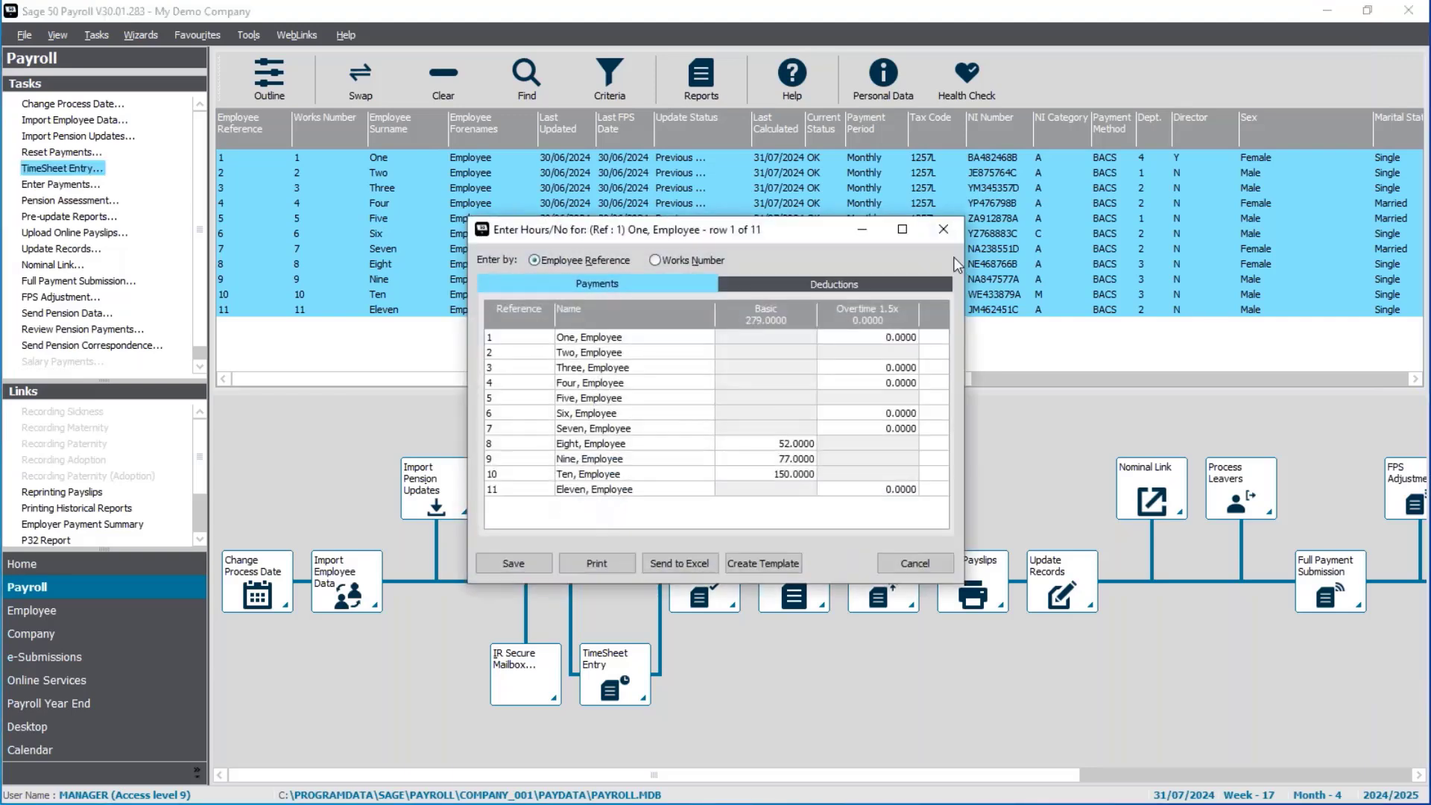
{"action": "left_click", "coordinate": [902, 229]}
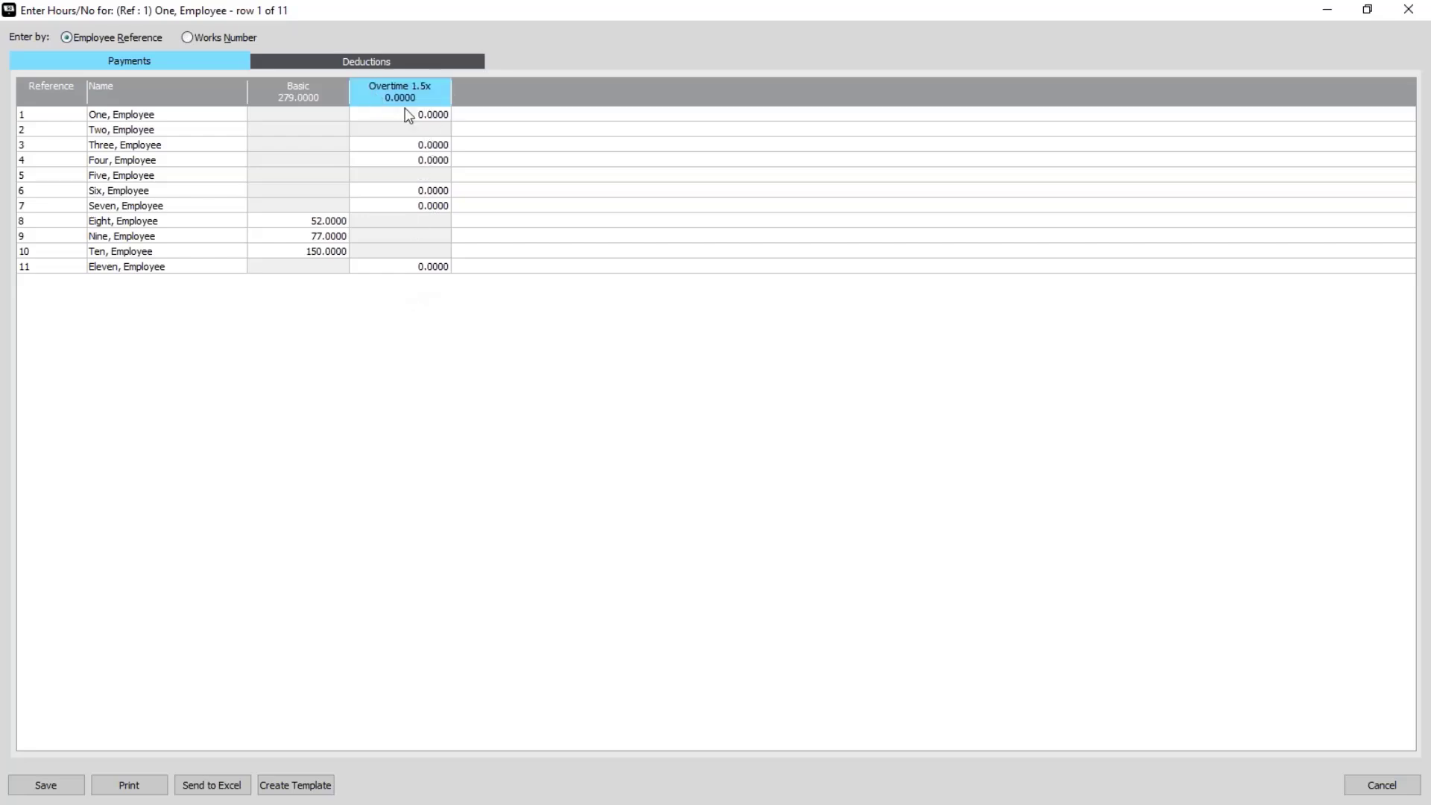
{"action": "left_click", "coordinate": [436, 118]}
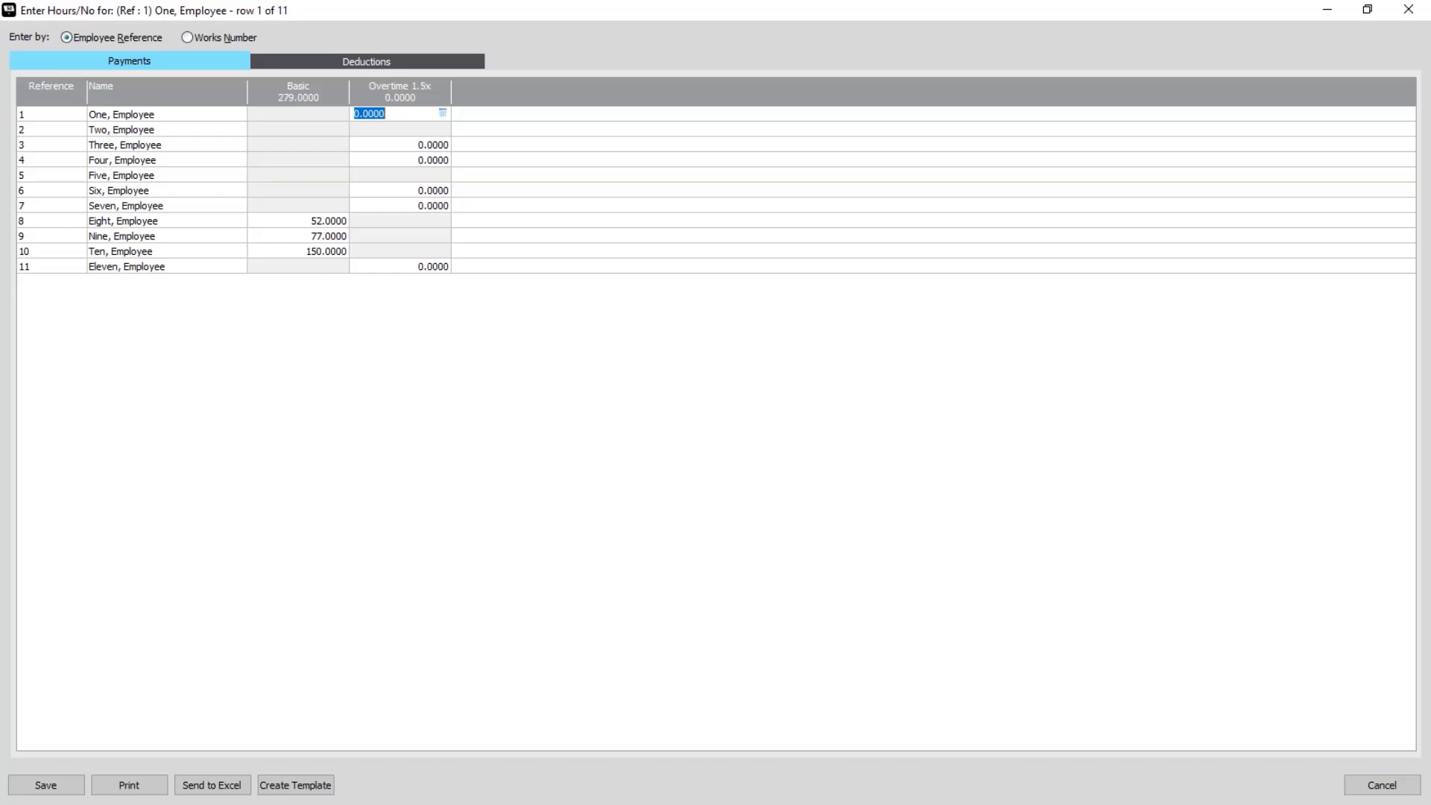
{"action": "key", "text": "Tab"}
{"action": "key", "text": "Tab"}
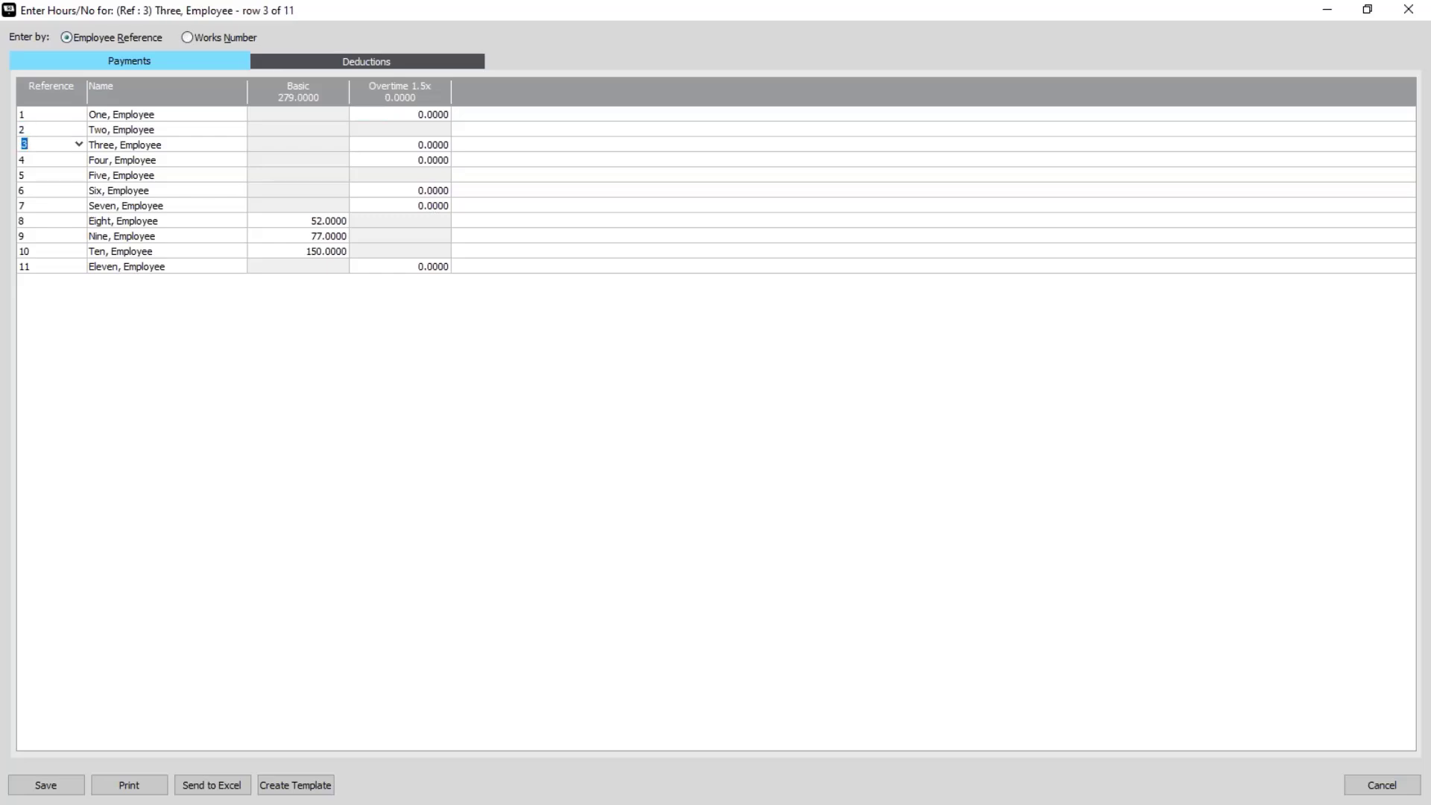
{"action": "left_click", "coordinate": [436, 147]}
{"action": "left_click", "coordinate": [433, 161]}
{"action": "left_click", "coordinate": [427, 188]}
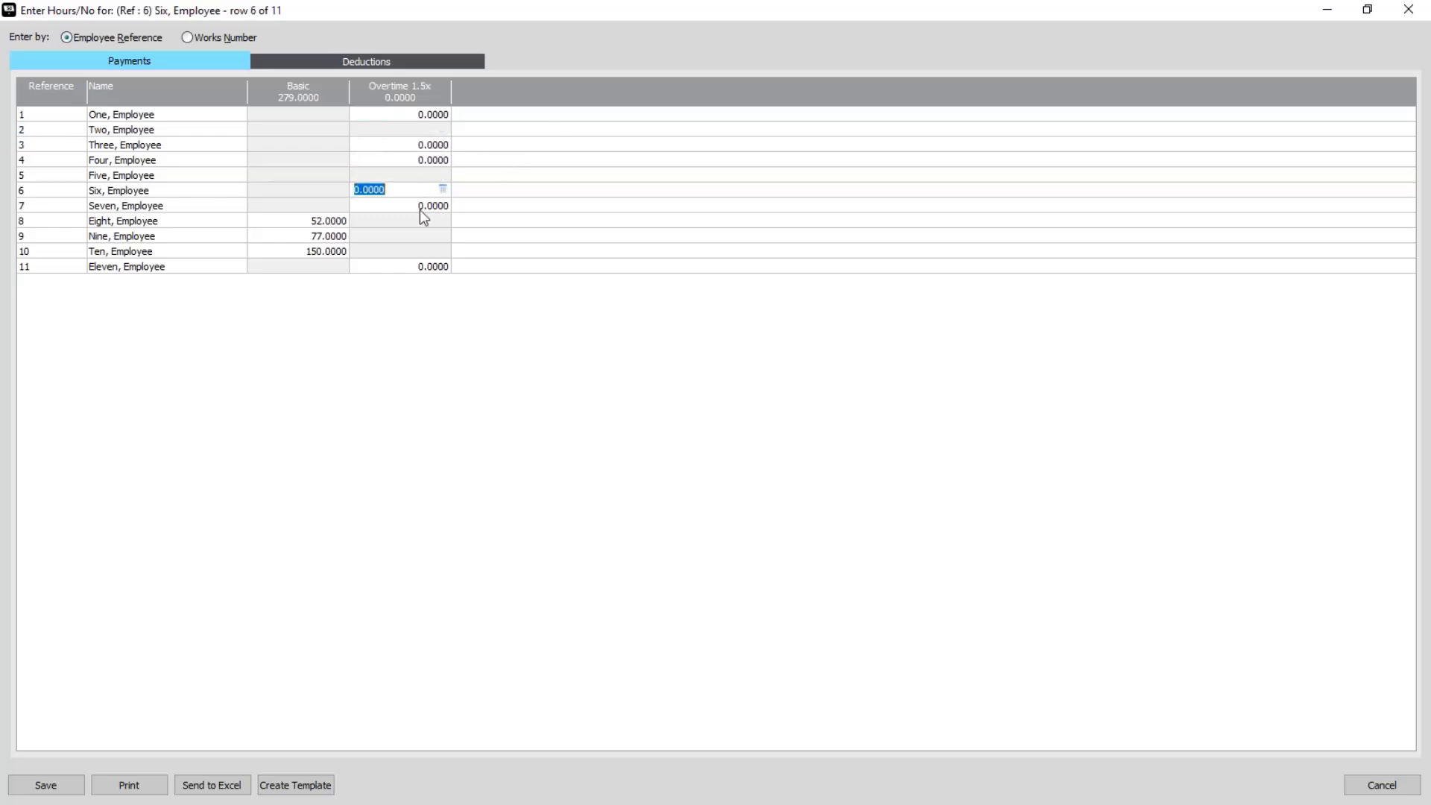
{"action": "left_click", "coordinate": [420, 208]}
{"action": "left_click", "coordinate": [416, 269]}
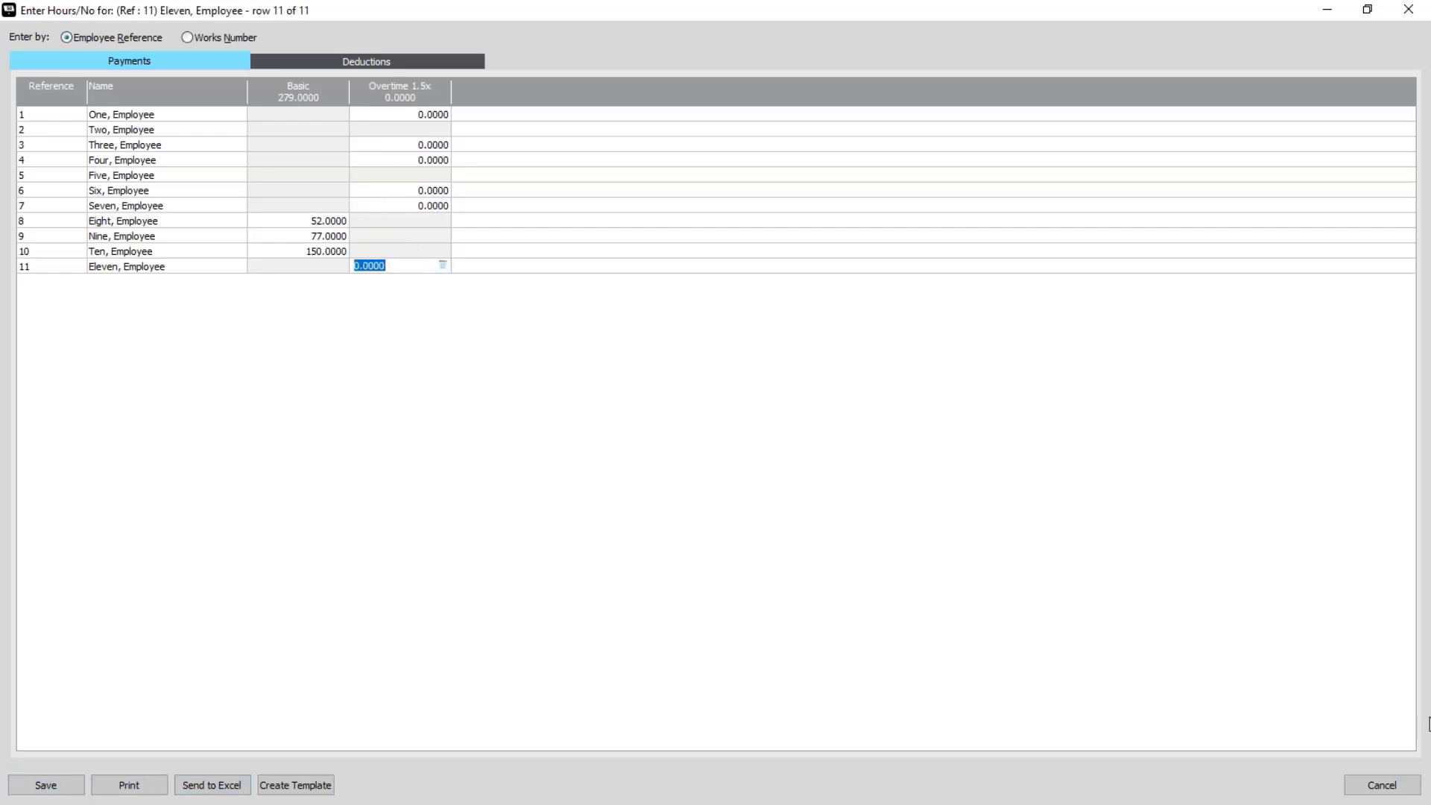
{"action": "left_click", "coordinate": [1380, 789]}
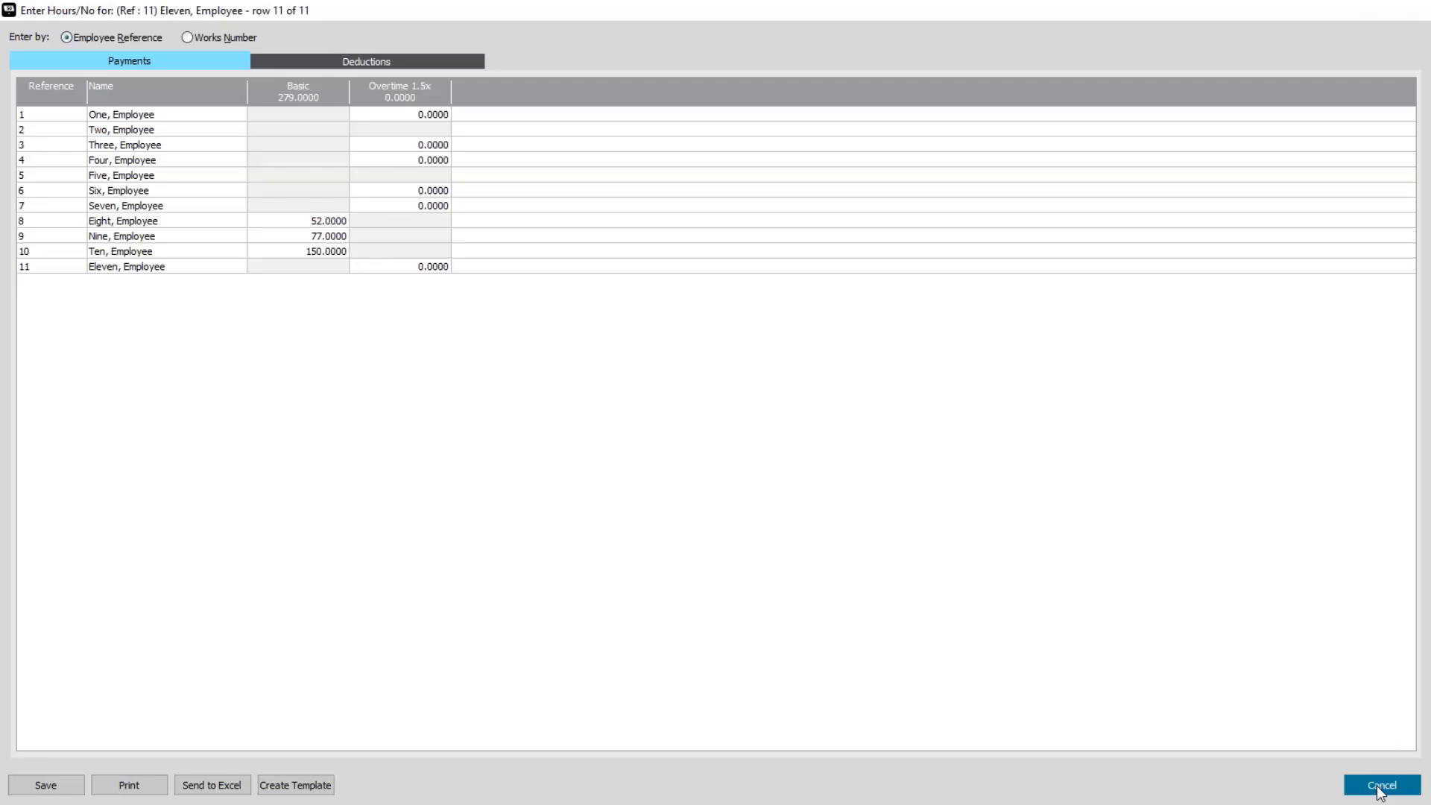
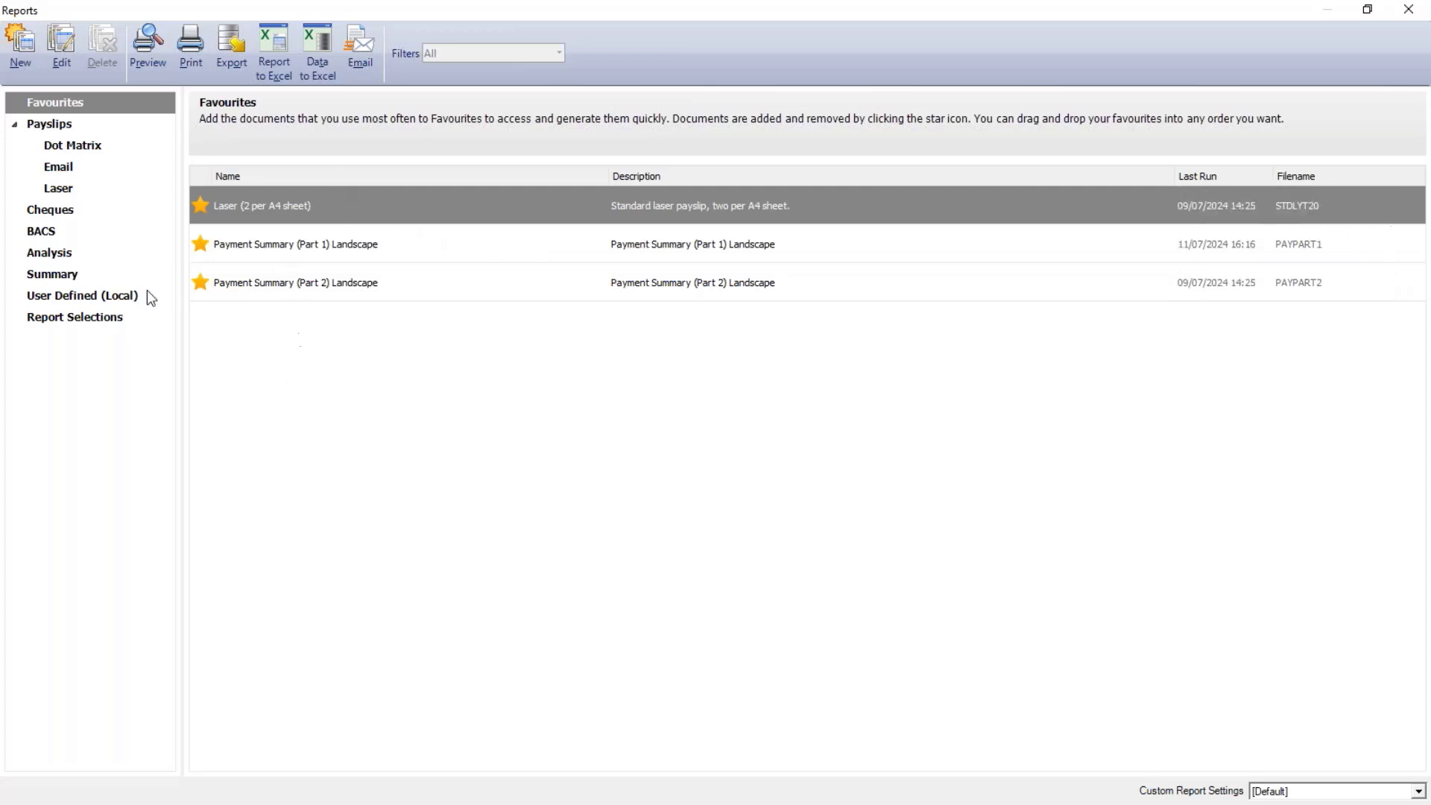
Preview the Laser (2 per A4 sheet) payslips, including employees who receive theirs by email or online, and look through the maximized preview
{"action": "left_click", "coordinate": [57, 192]}
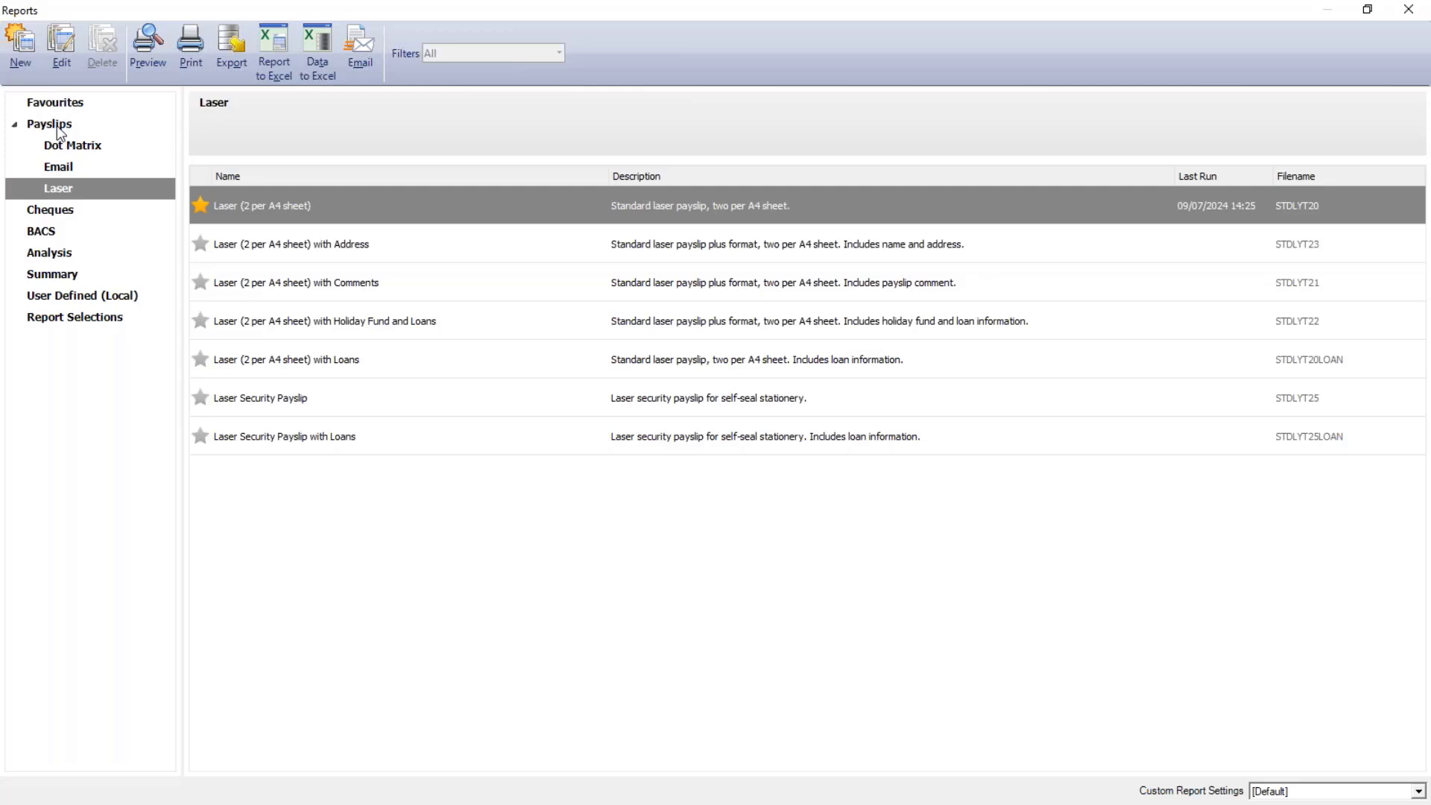
{"action": "mouse_move", "coordinate": [647, 217]}
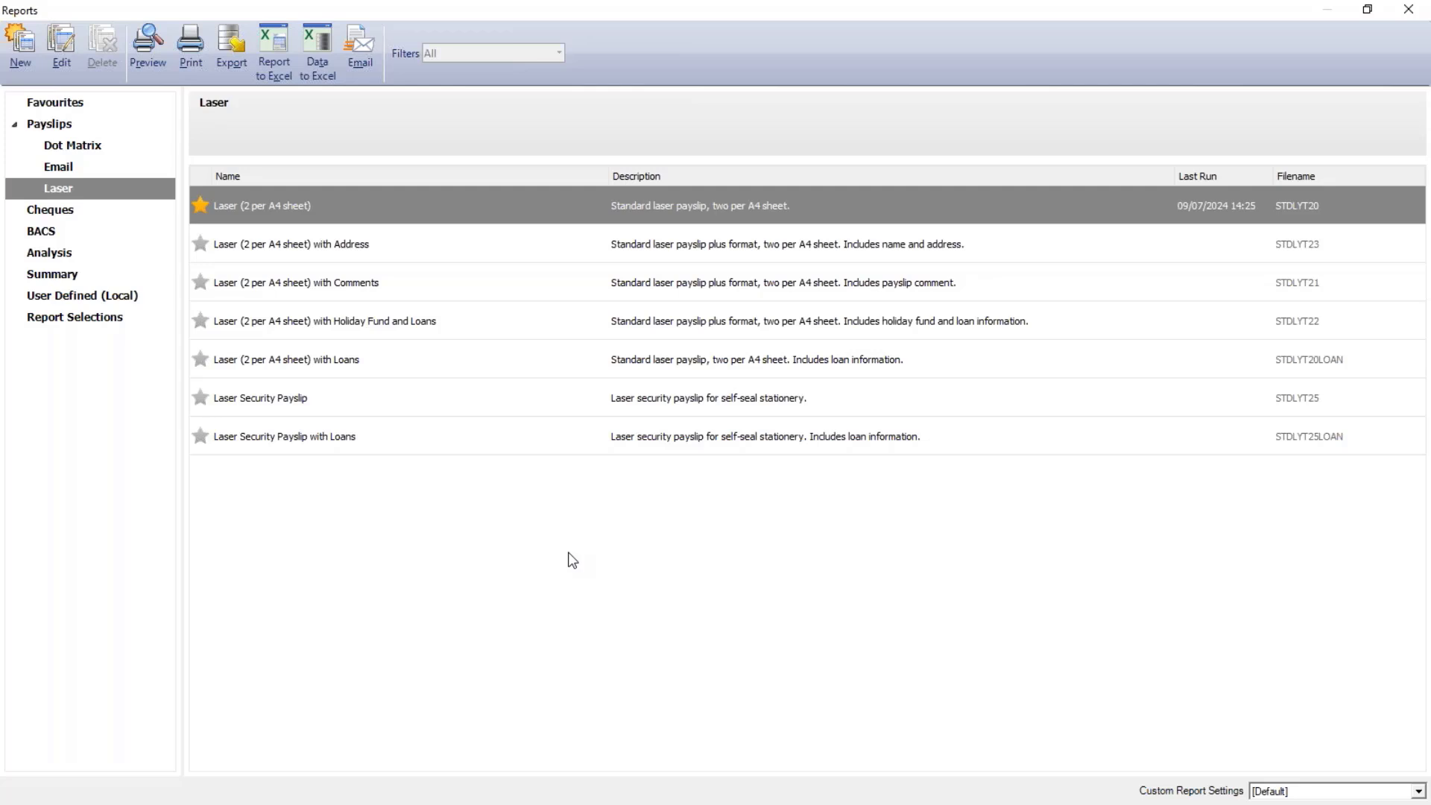
{"action": "left_click", "coordinate": [200, 205]}
{"action": "left_click", "coordinate": [164, 57]}
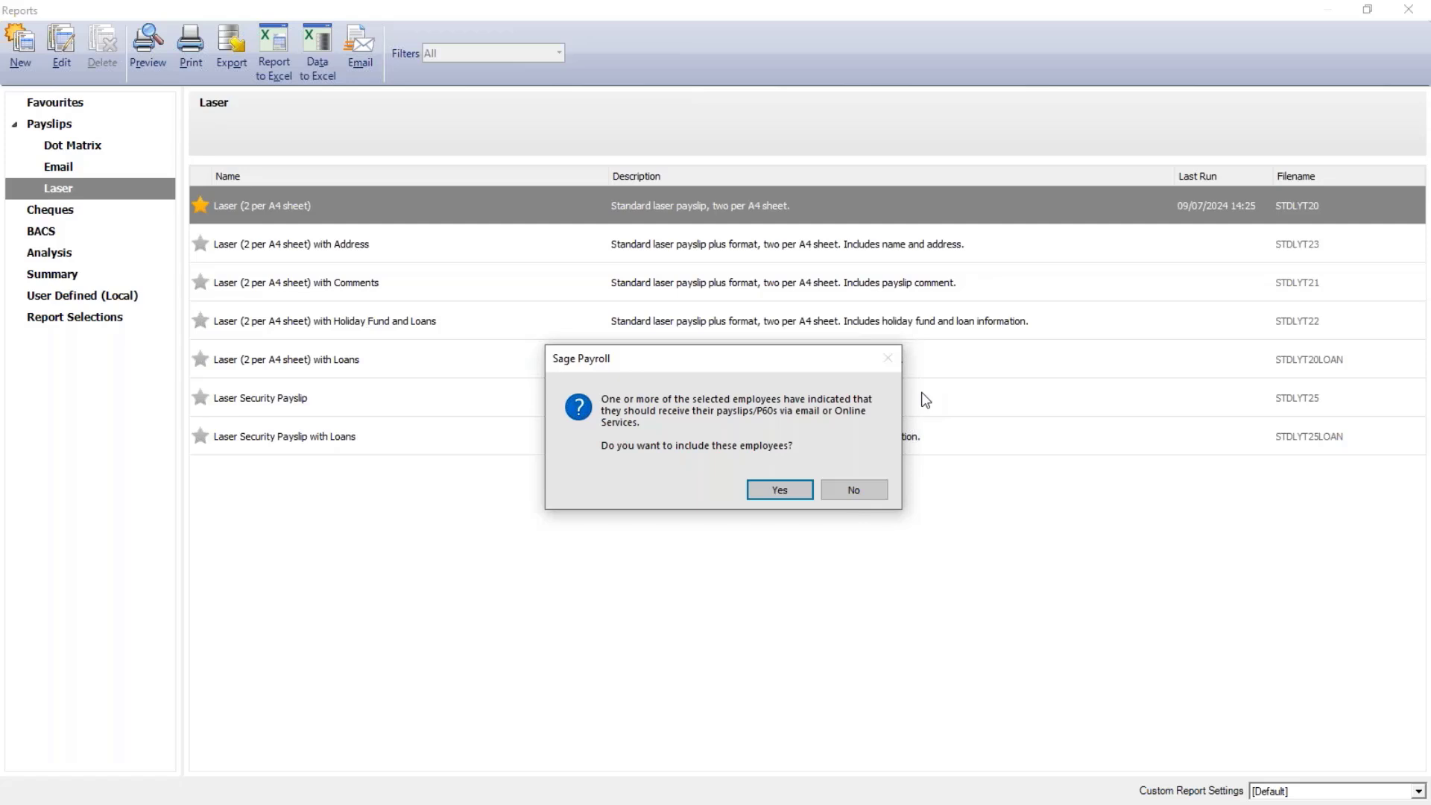
{"action": "left_click", "coordinate": [794, 489]}
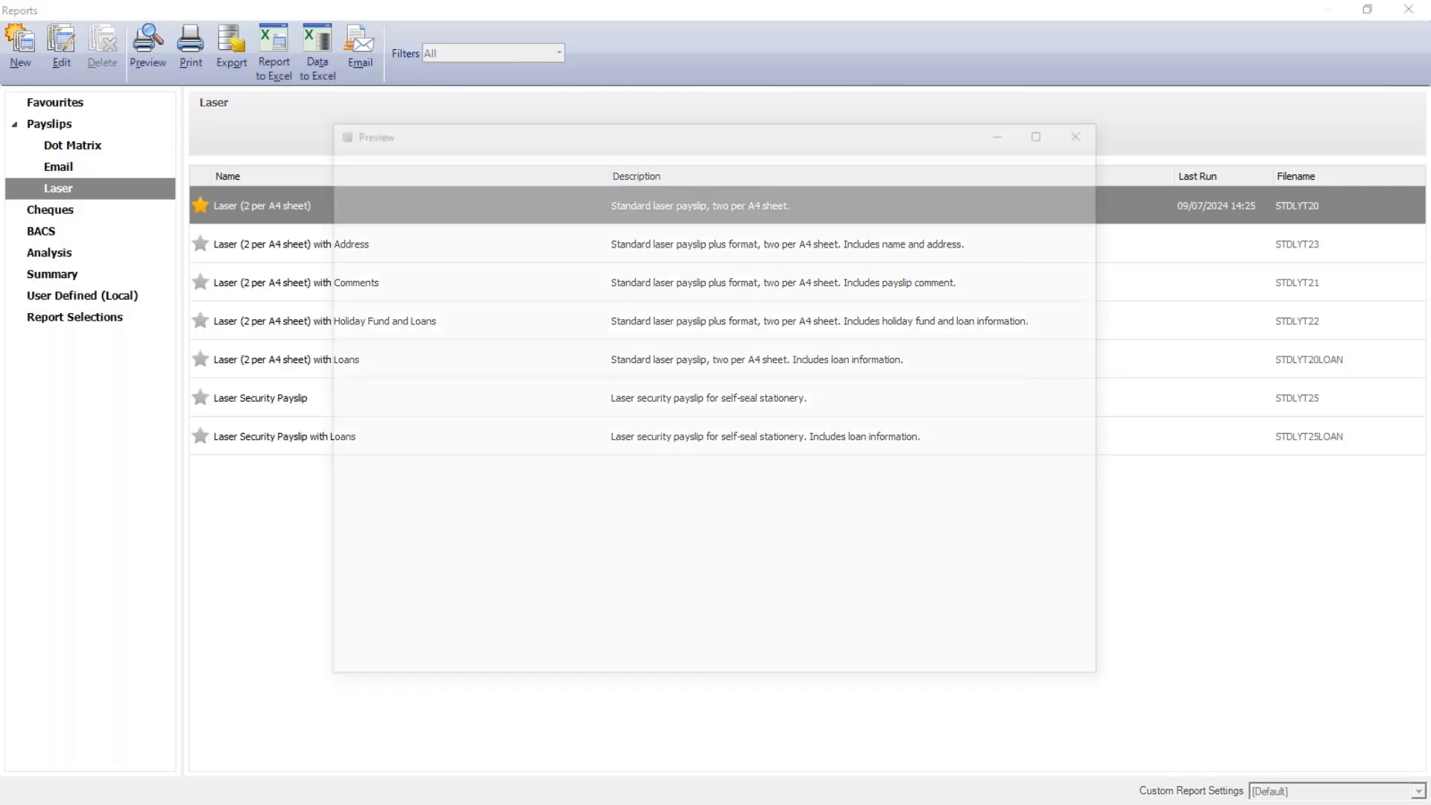
{"action": "double_click", "coordinate": [682, 132]}
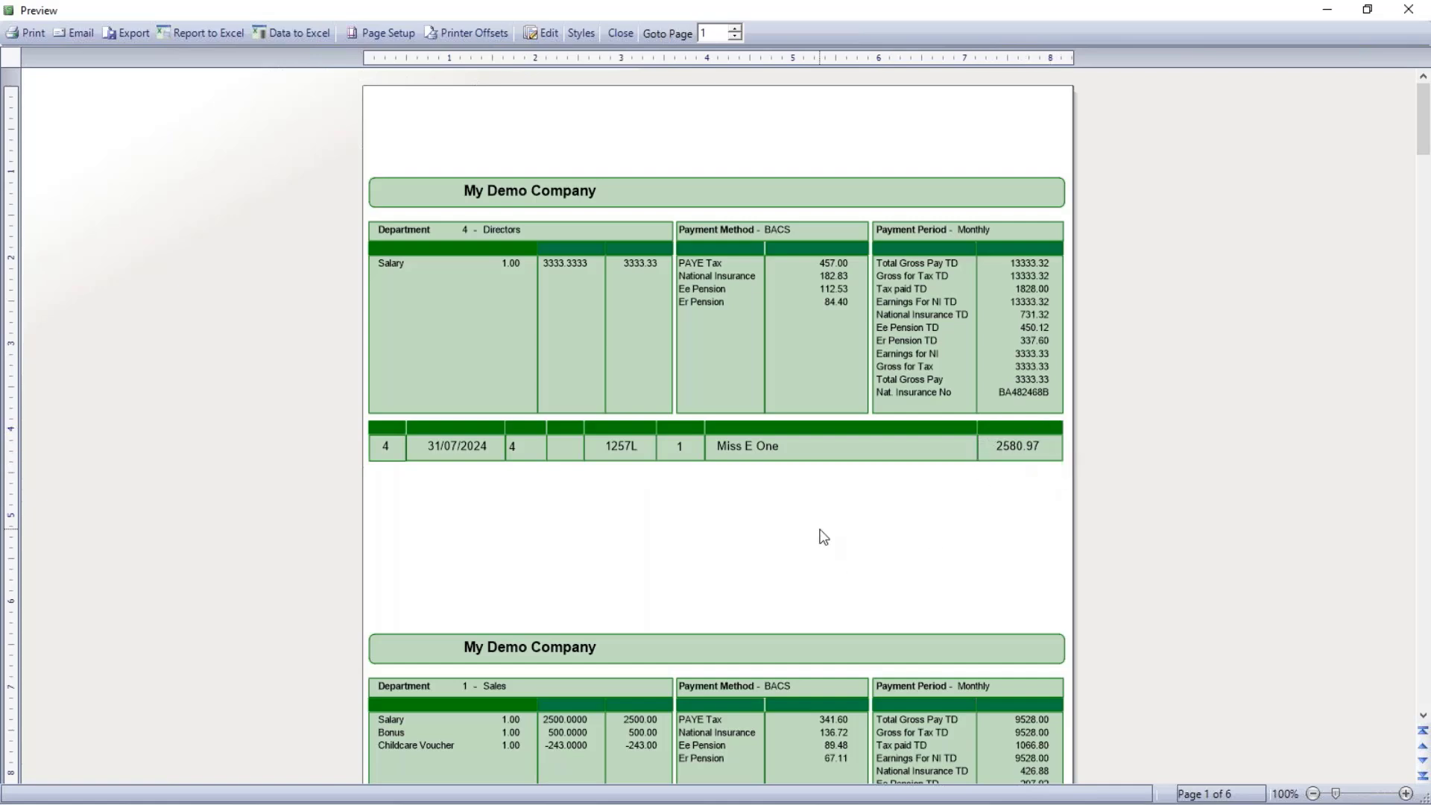
{"action": "scroll", "coordinate": [820, 531], "scroll_direction": "down", "scroll_amount": 5}
{"action": "scroll", "coordinate": [820, 529], "scroll_direction": "up", "scroll_amount": 5}
Export the previewed payslips as a PDF file named July payslips to the Desktop
{"action": "left_click", "coordinate": [124, 33]}
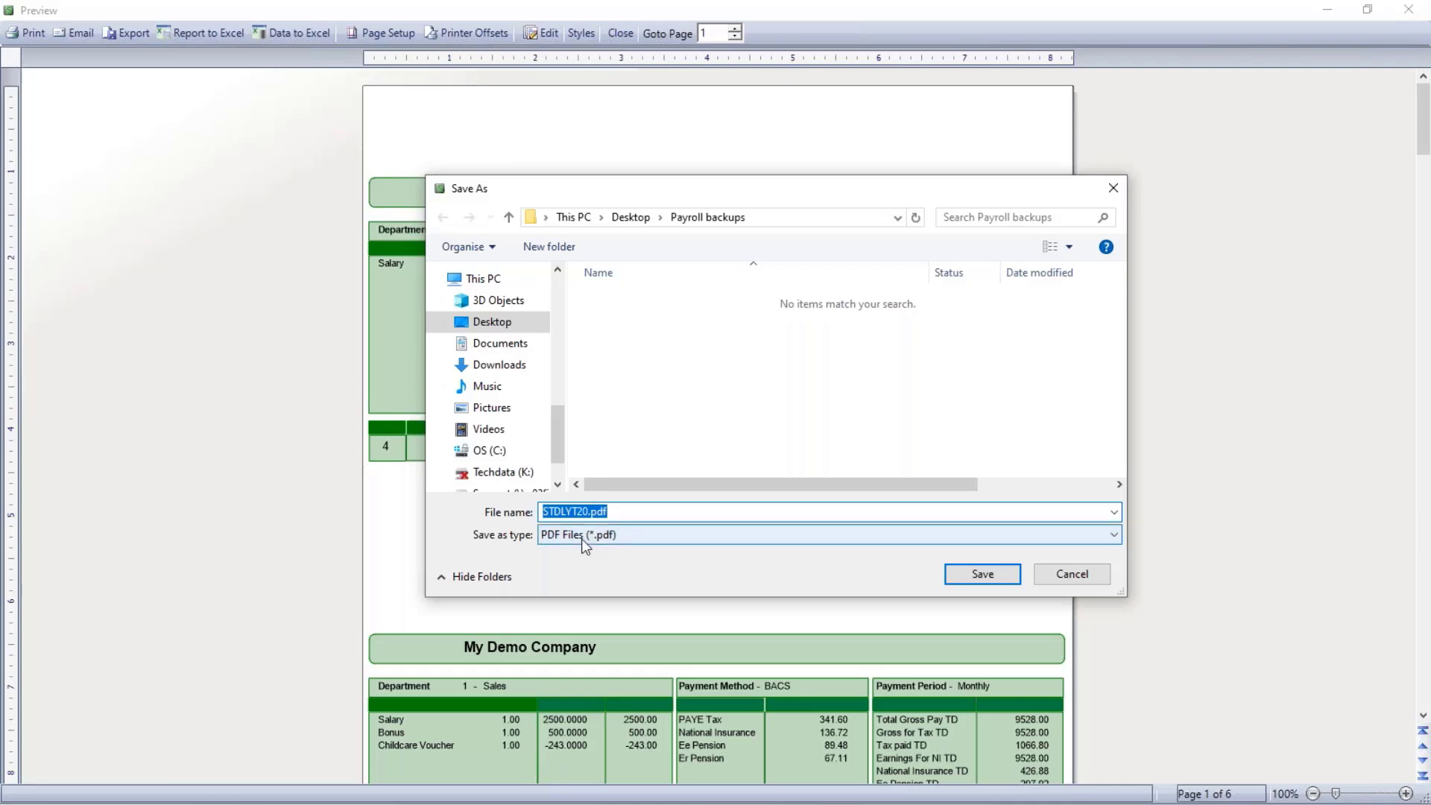
{"action": "left_click", "coordinate": [494, 322]}
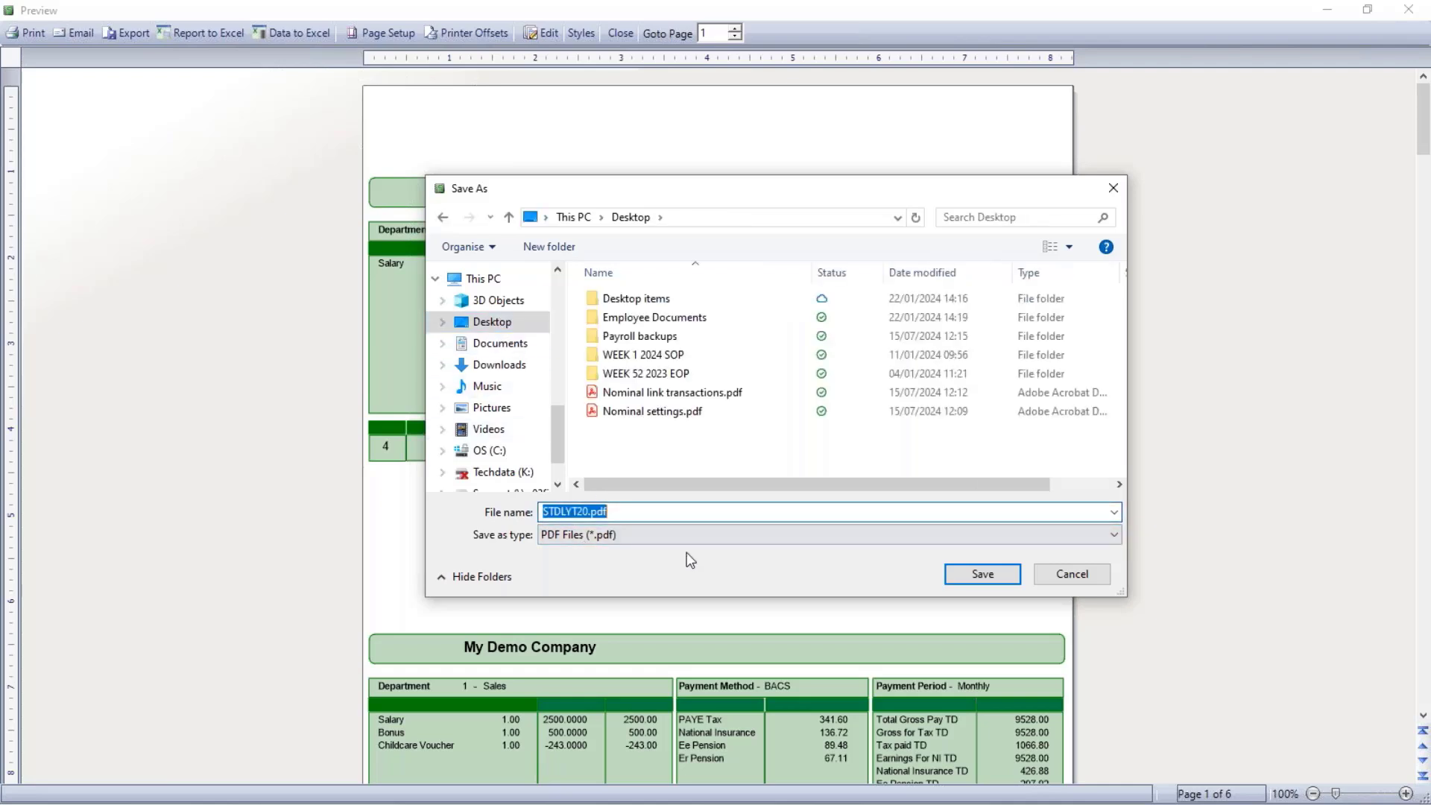
{"action": "type", "text": "July payslips"}
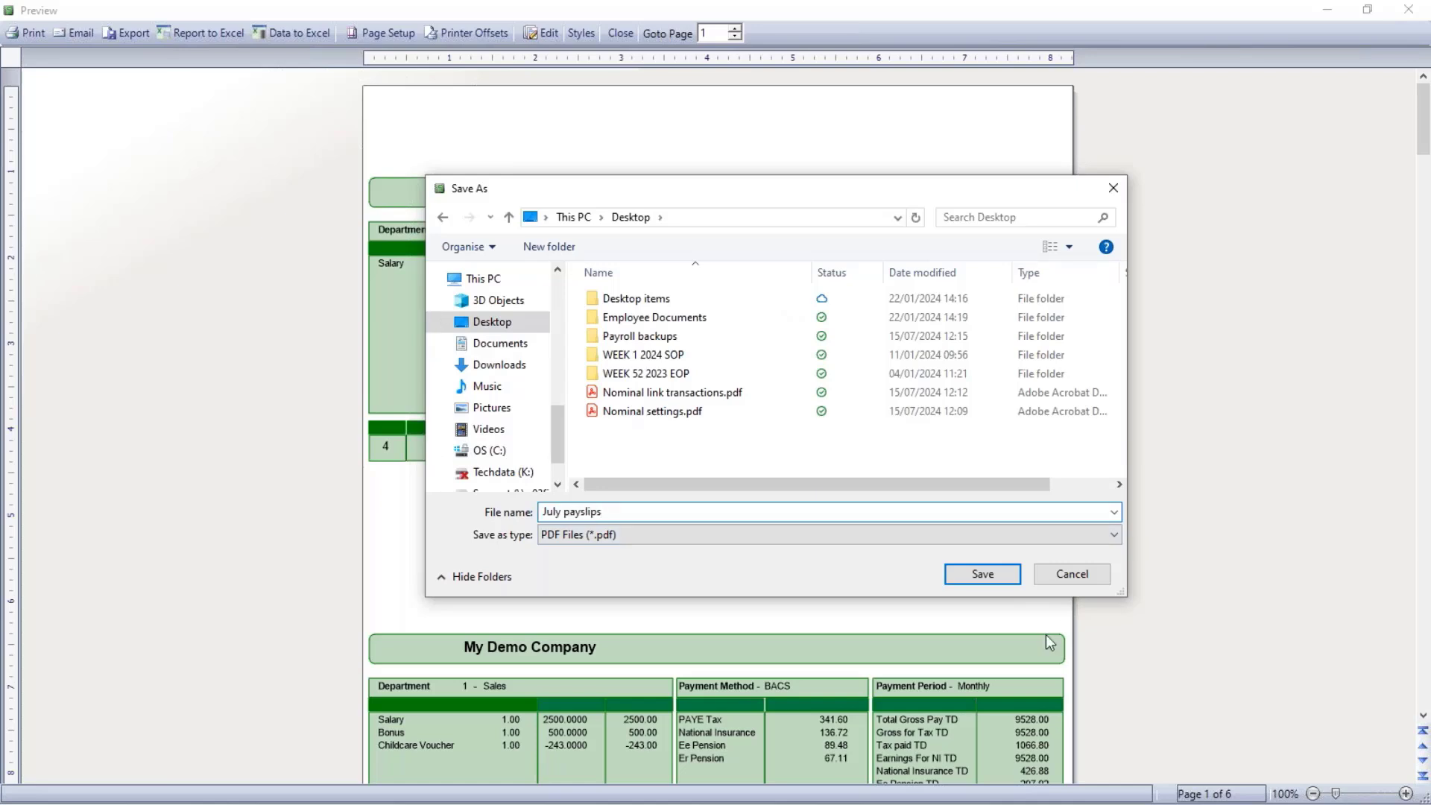
{"action": "left_click", "coordinate": [979, 575]}
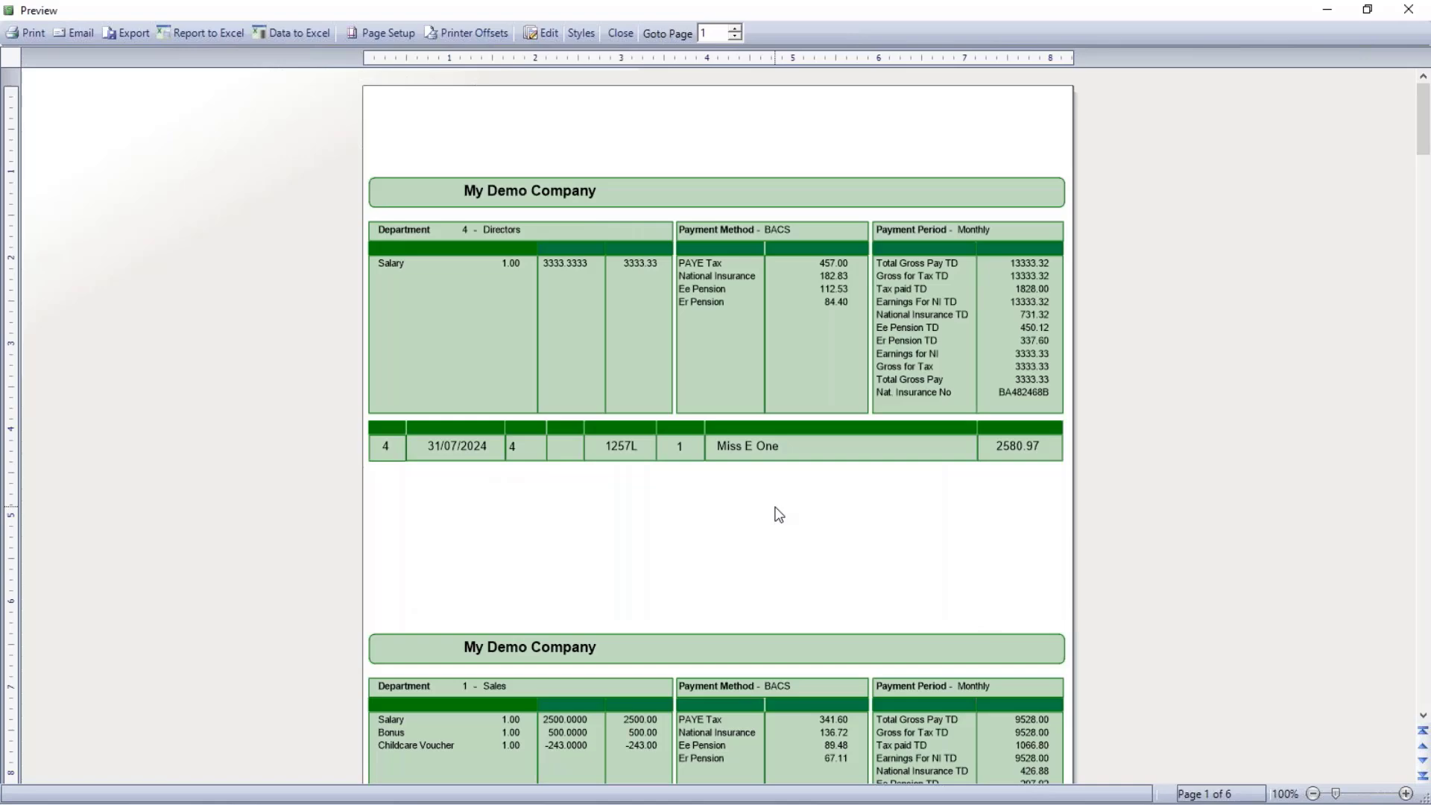
Review the payslips of employees 1 to 4 in the preview and close it
{"action": "scroll", "coordinate": [779, 514], "scroll_direction": "down", "scroll_amount": 5}
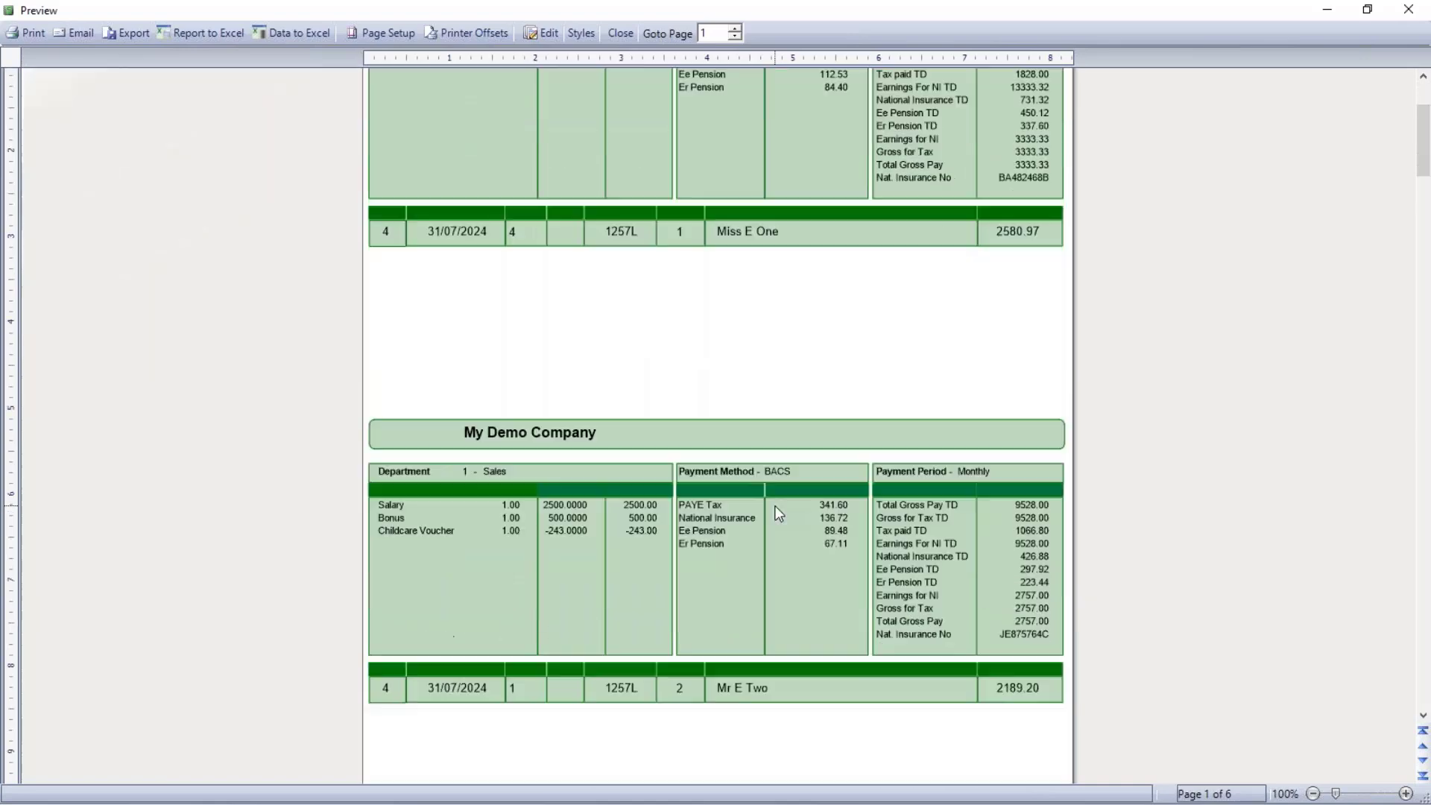
{"action": "scroll", "coordinate": [779, 514], "scroll_direction": "down", "scroll_amount": 10}
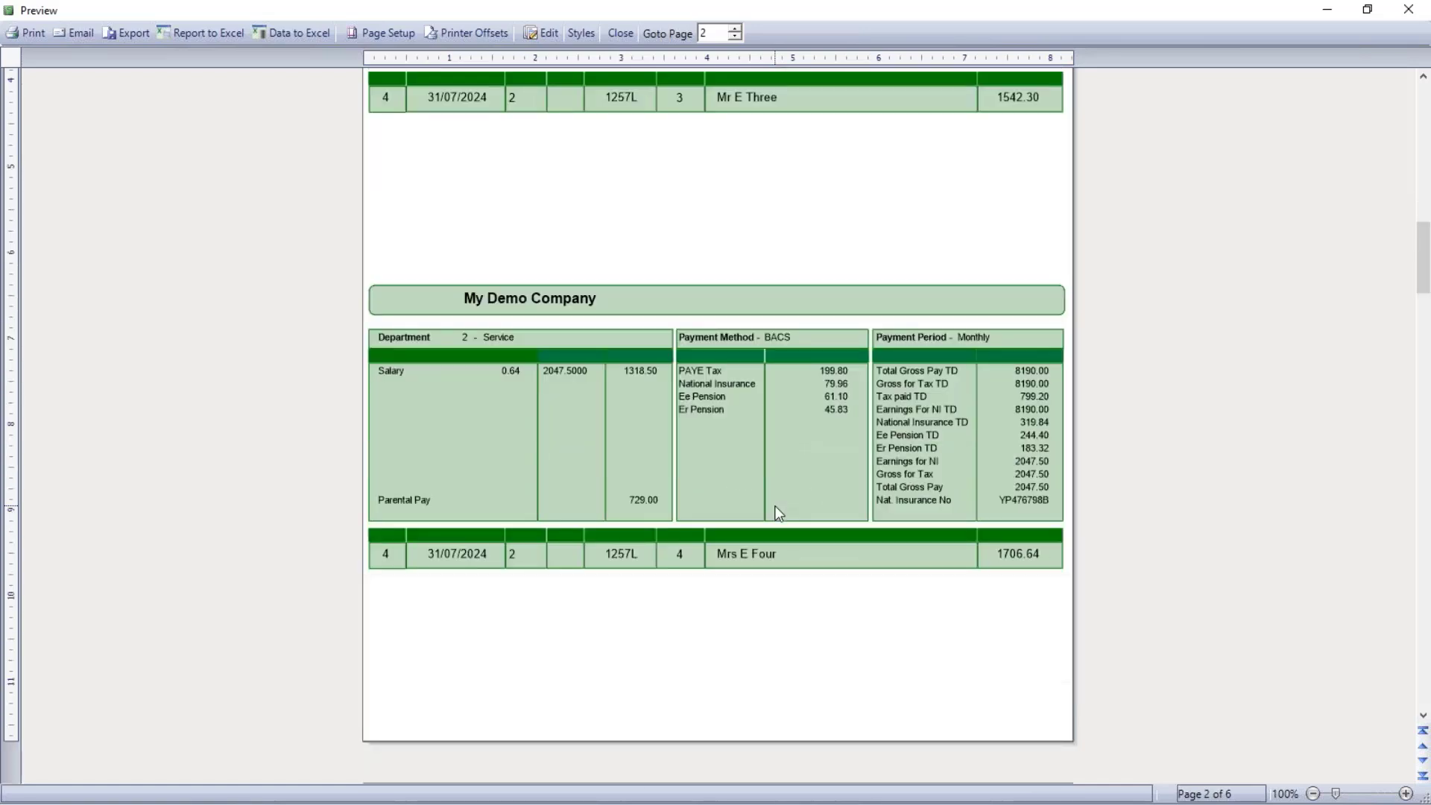
{"action": "left_click", "coordinate": [621, 35]}
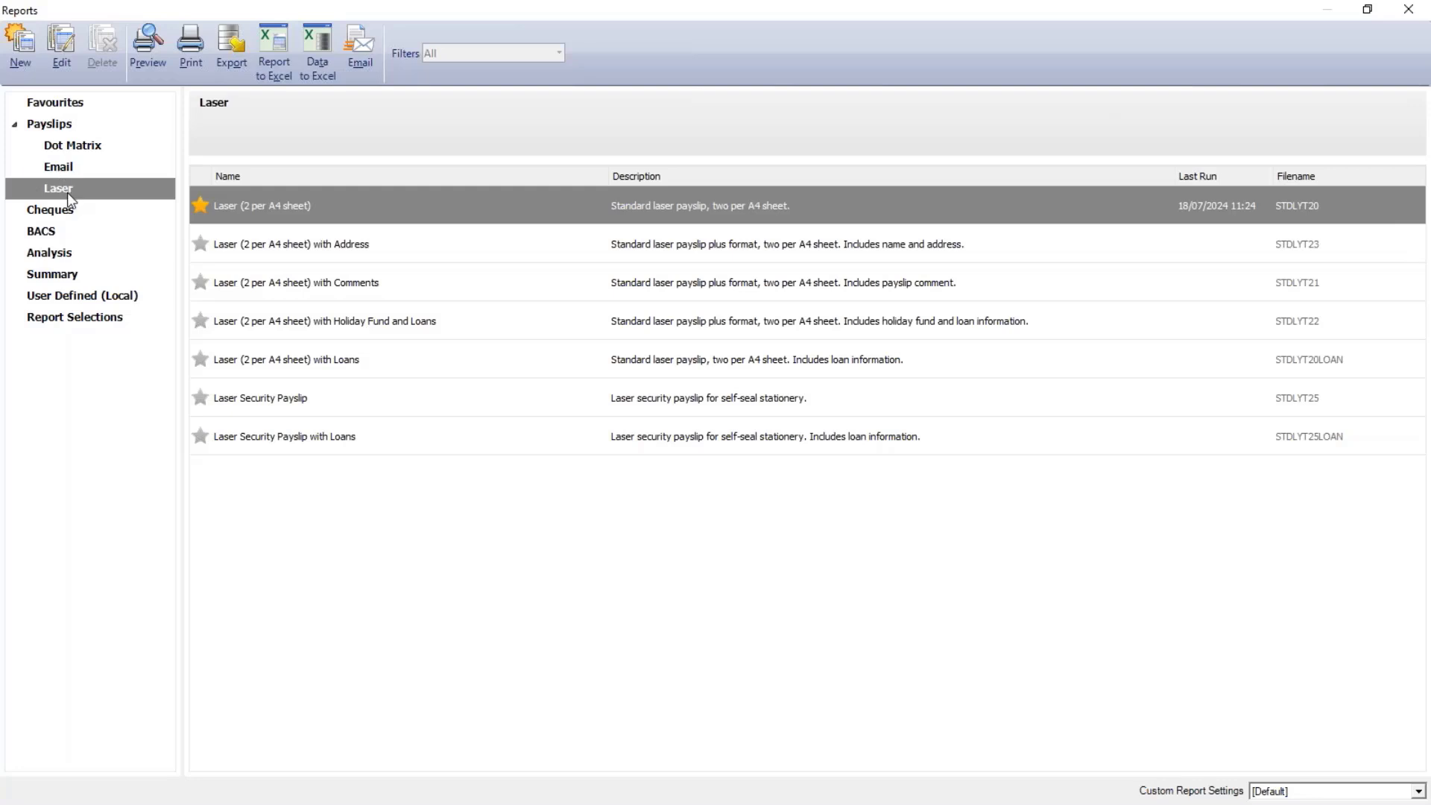
Find the Payment Summary (Part 1) Landscape and (Part 2) Landscape reports among the summary reports
{"action": "left_click", "coordinate": [52, 276]}
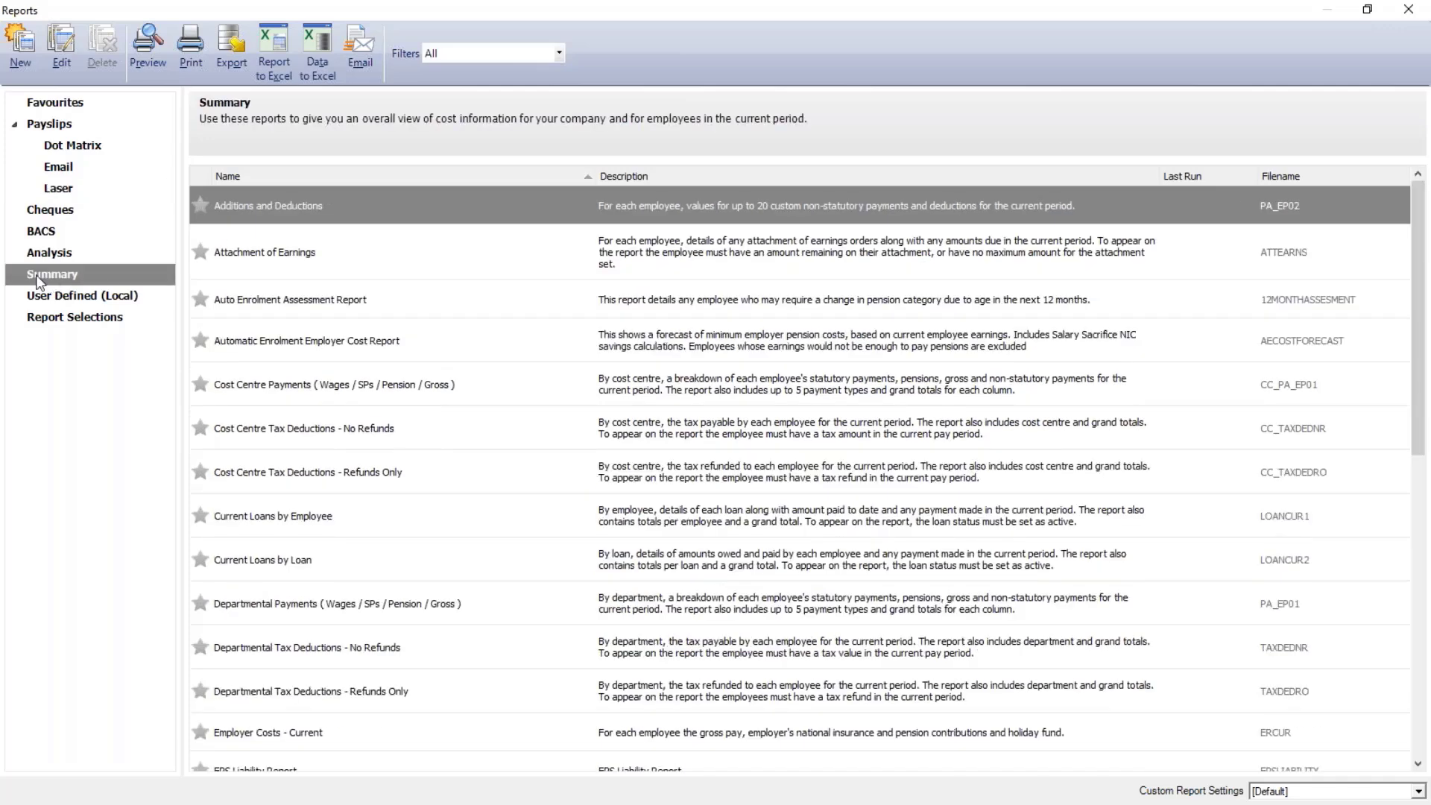
{"action": "scroll", "coordinate": [432, 494], "scroll_direction": "down", "scroll_amount": 6}
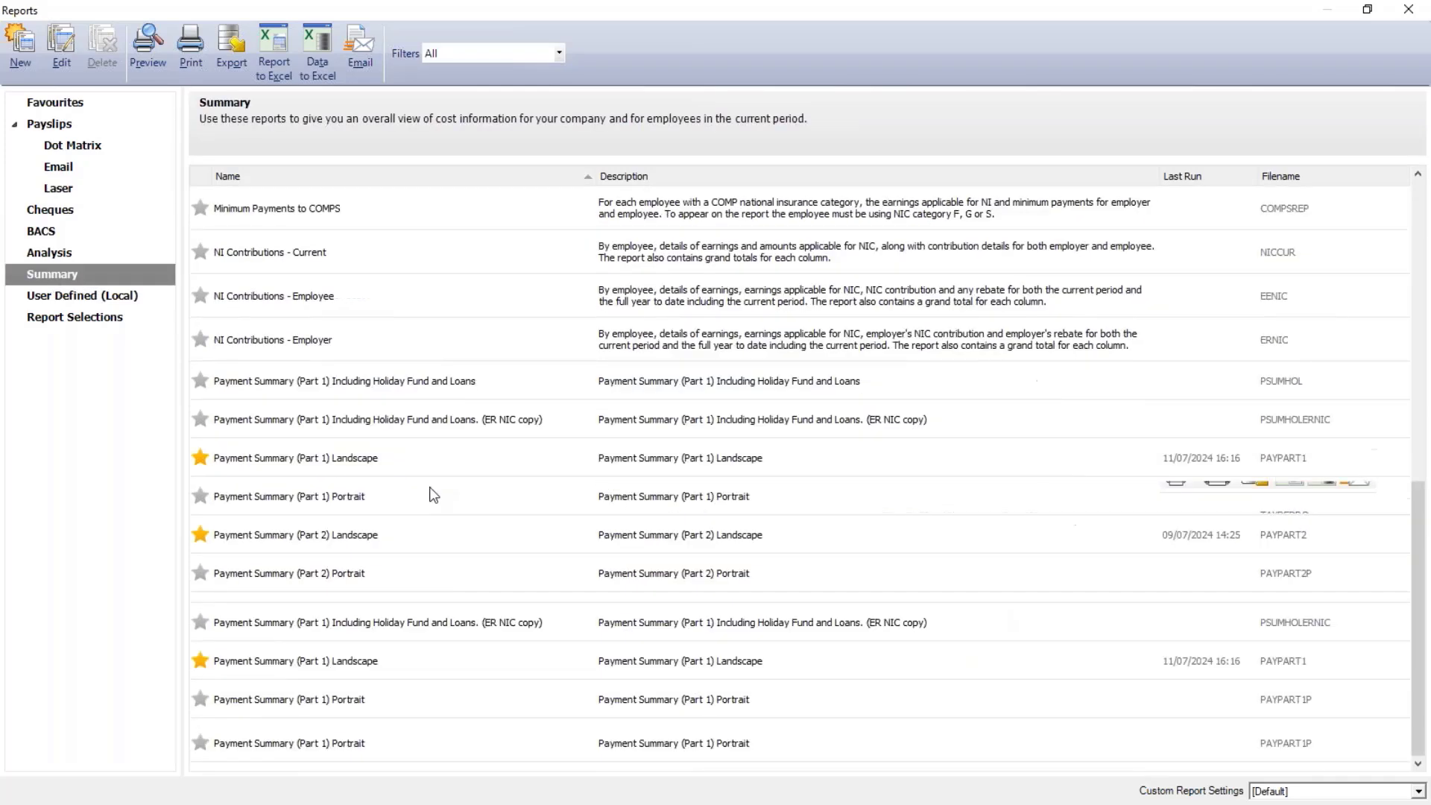
{"action": "left_click", "coordinate": [319, 457]}
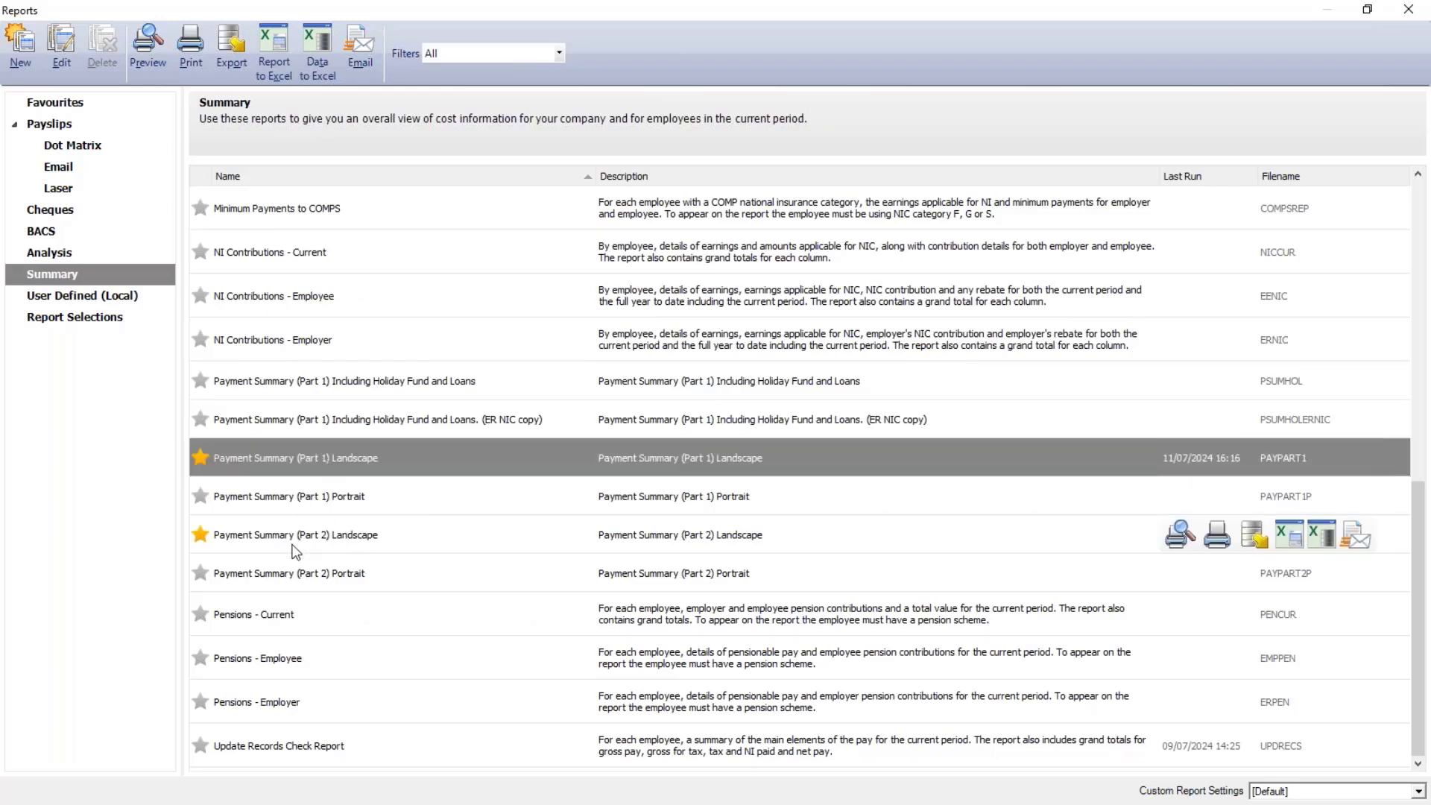
{"action": "left_click", "coordinate": [371, 542]}
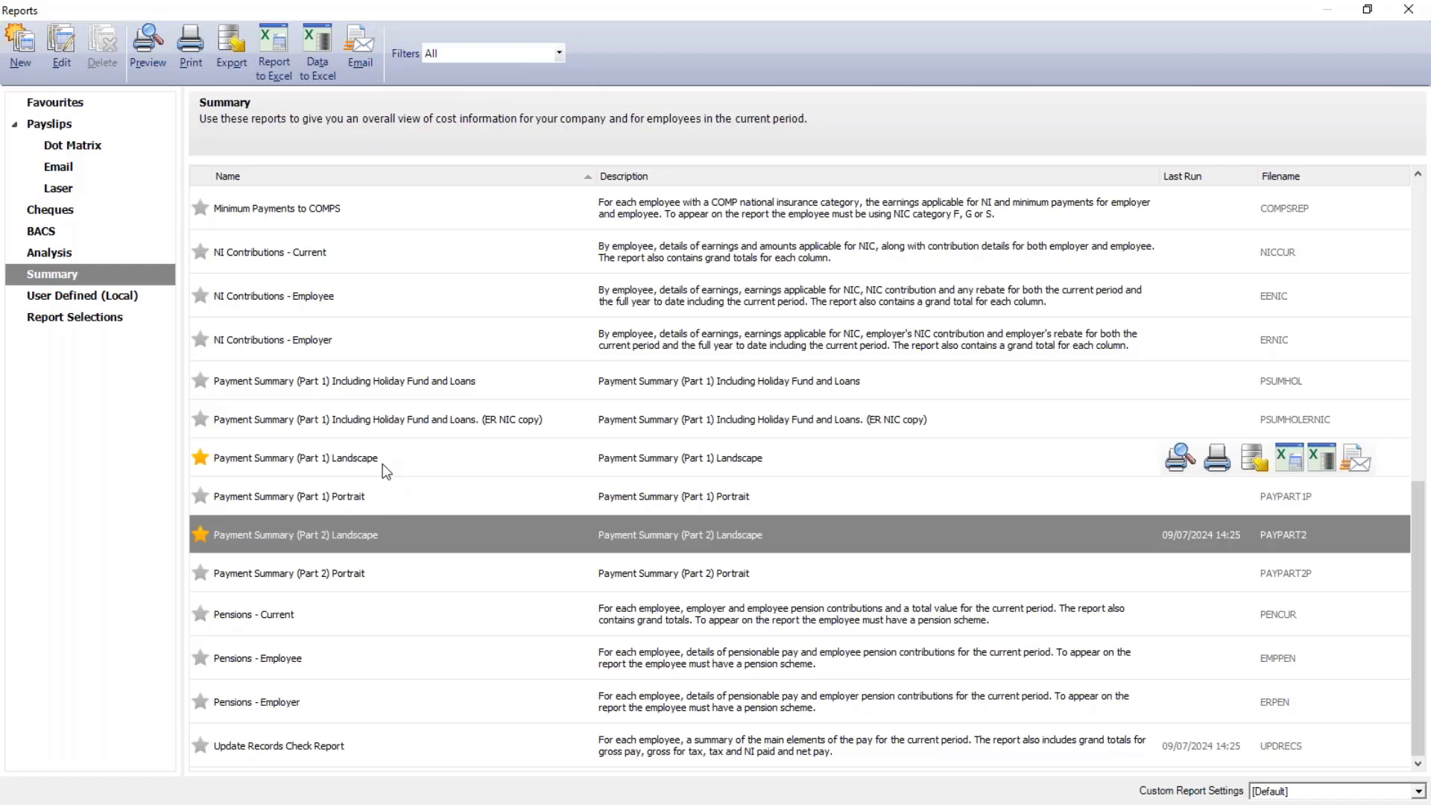
{"action": "left_click", "coordinate": [381, 464]}
{"action": "left_click", "coordinate": [366, 531]}
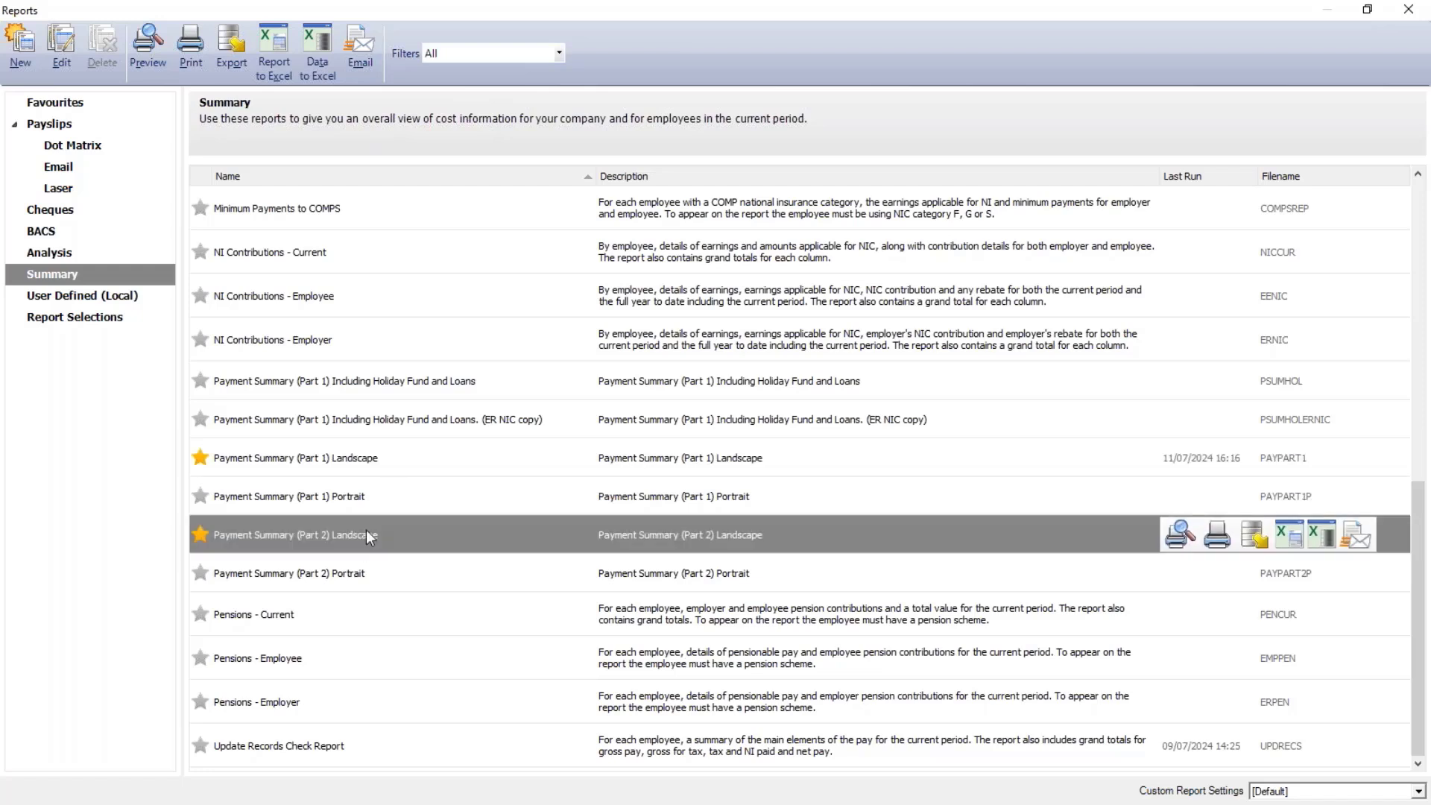
{"action": "left_click", "coordinate": [365, 462]}
{"action": "left_click", "coordinate": [343, 544]}
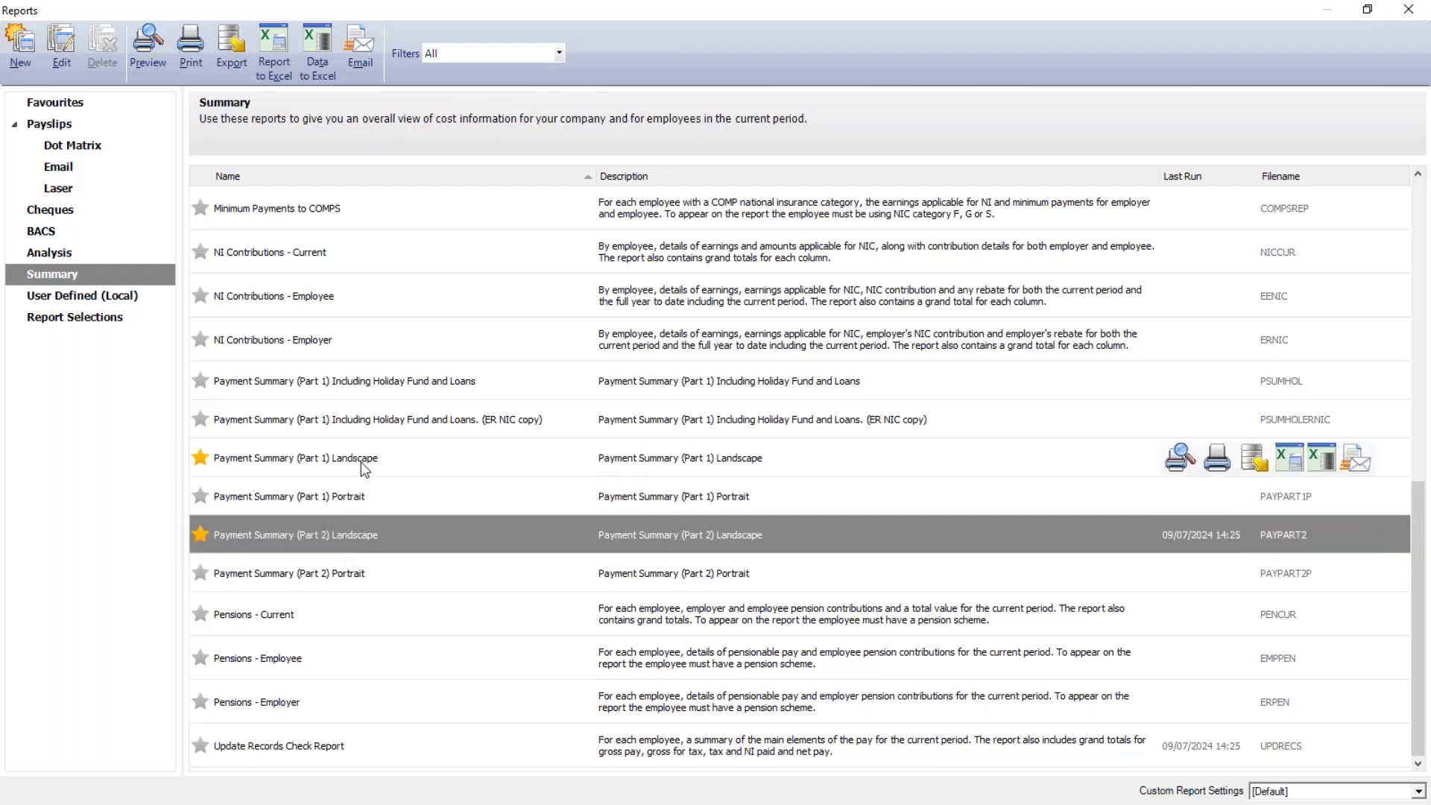
{"action": "left_click", "coordinate": [361, 462]}
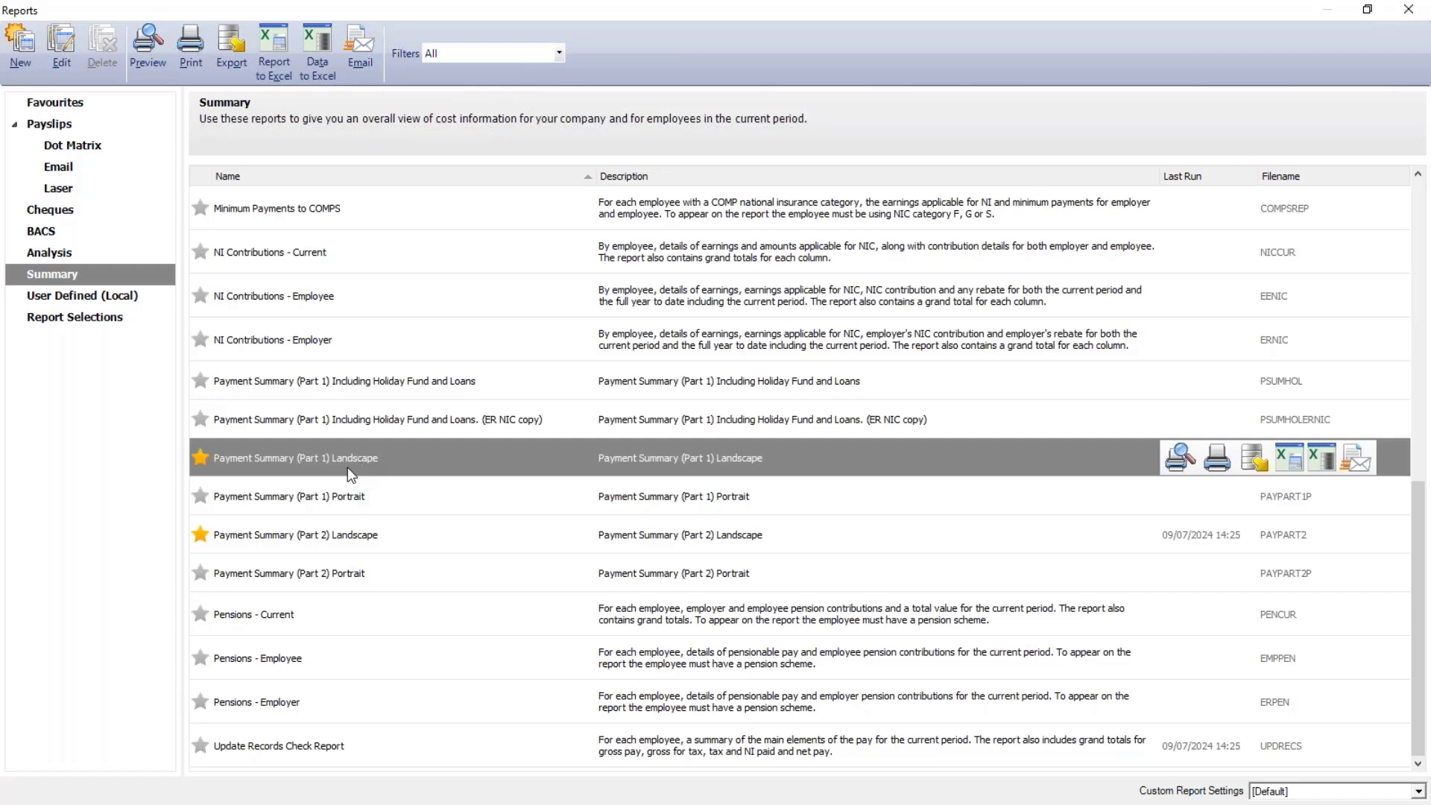
Preview the Payment Summary (Part 1) Landscape report for all payment periods, review its figures full screen, and close it
{"action": "double_click", "coordinate": [348, 468]}
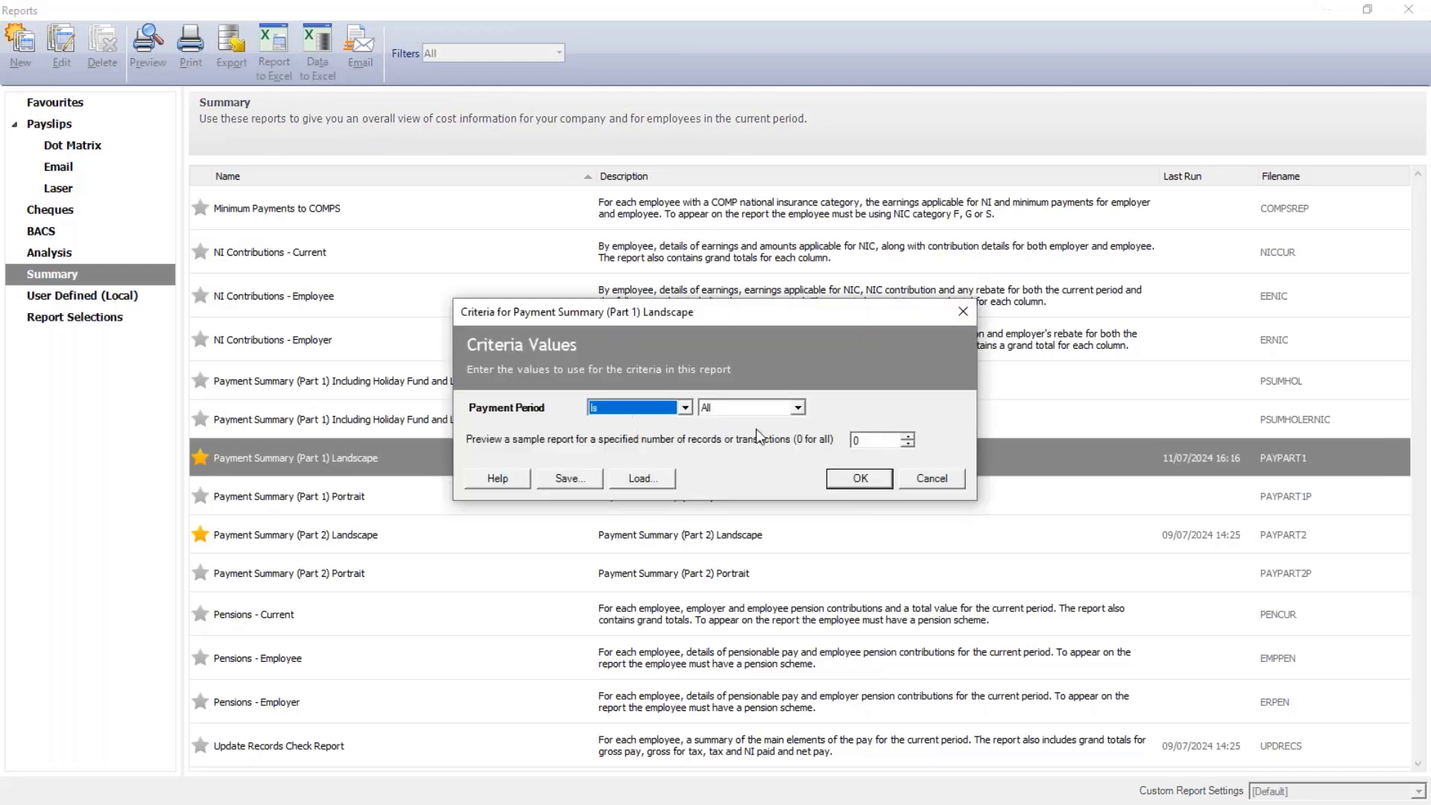
{"action": "left_click", "coordinate": [860, 479]}
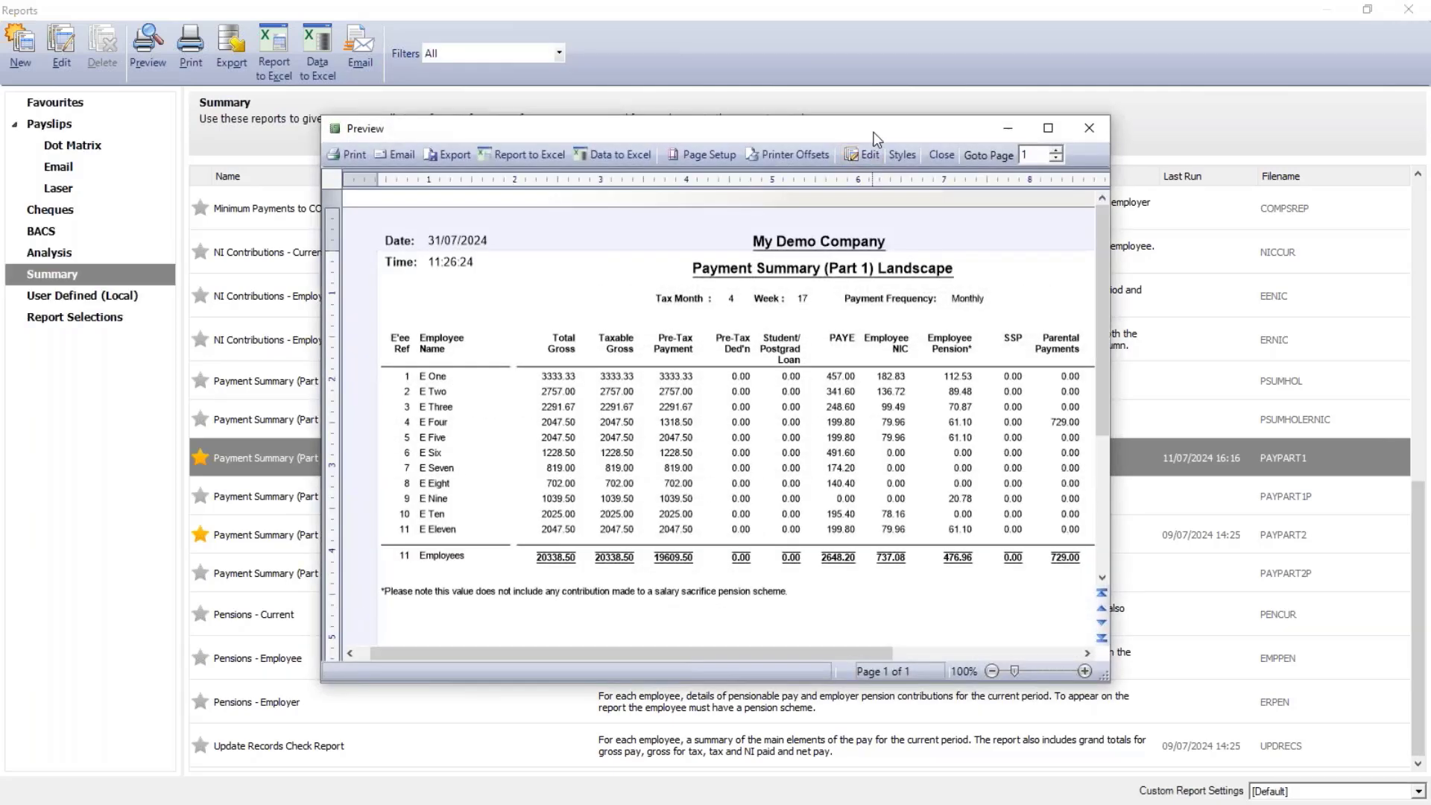
{"action": "double_click", "coordinate": [875, 134]}
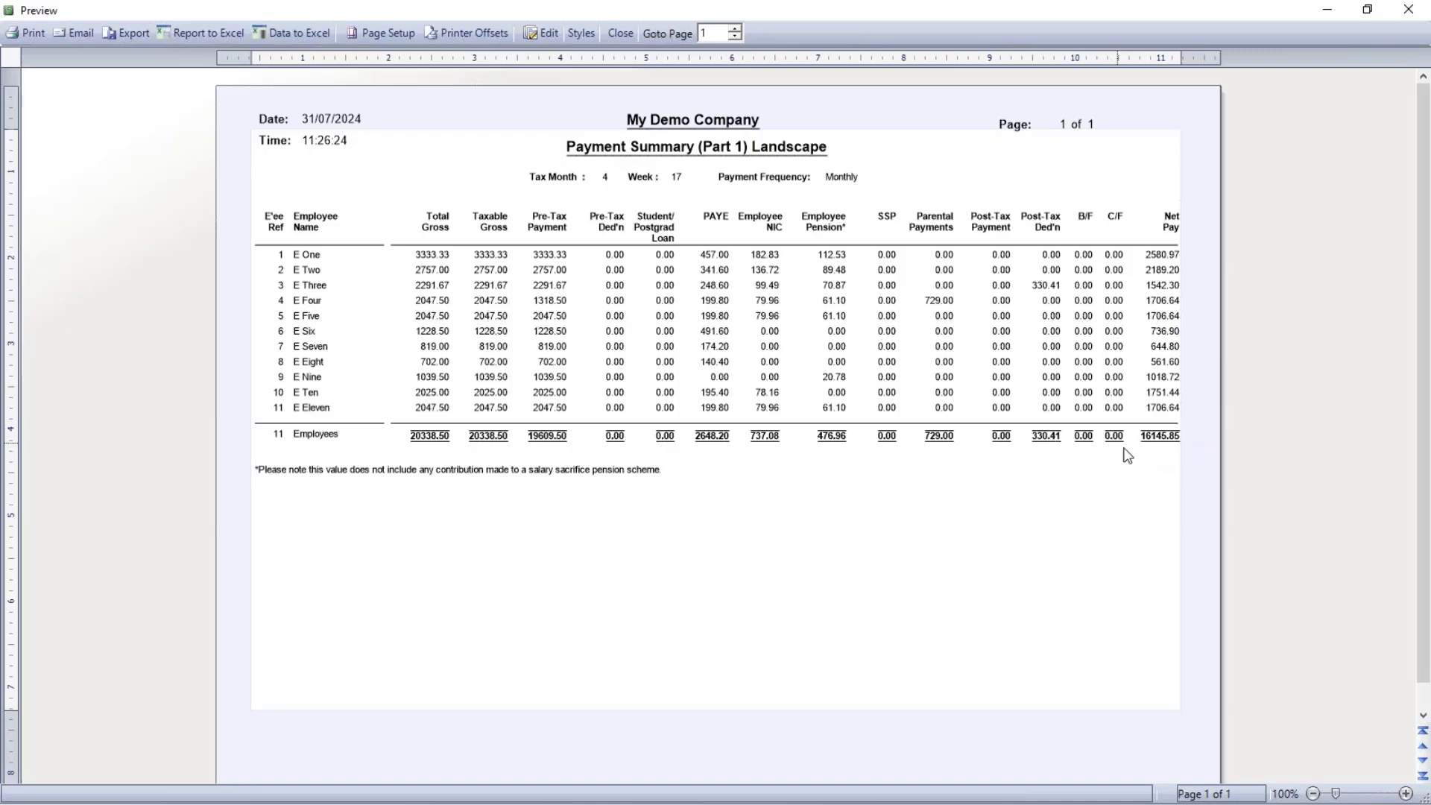
{"action": "left_click", "coordinate": [620, 33]}
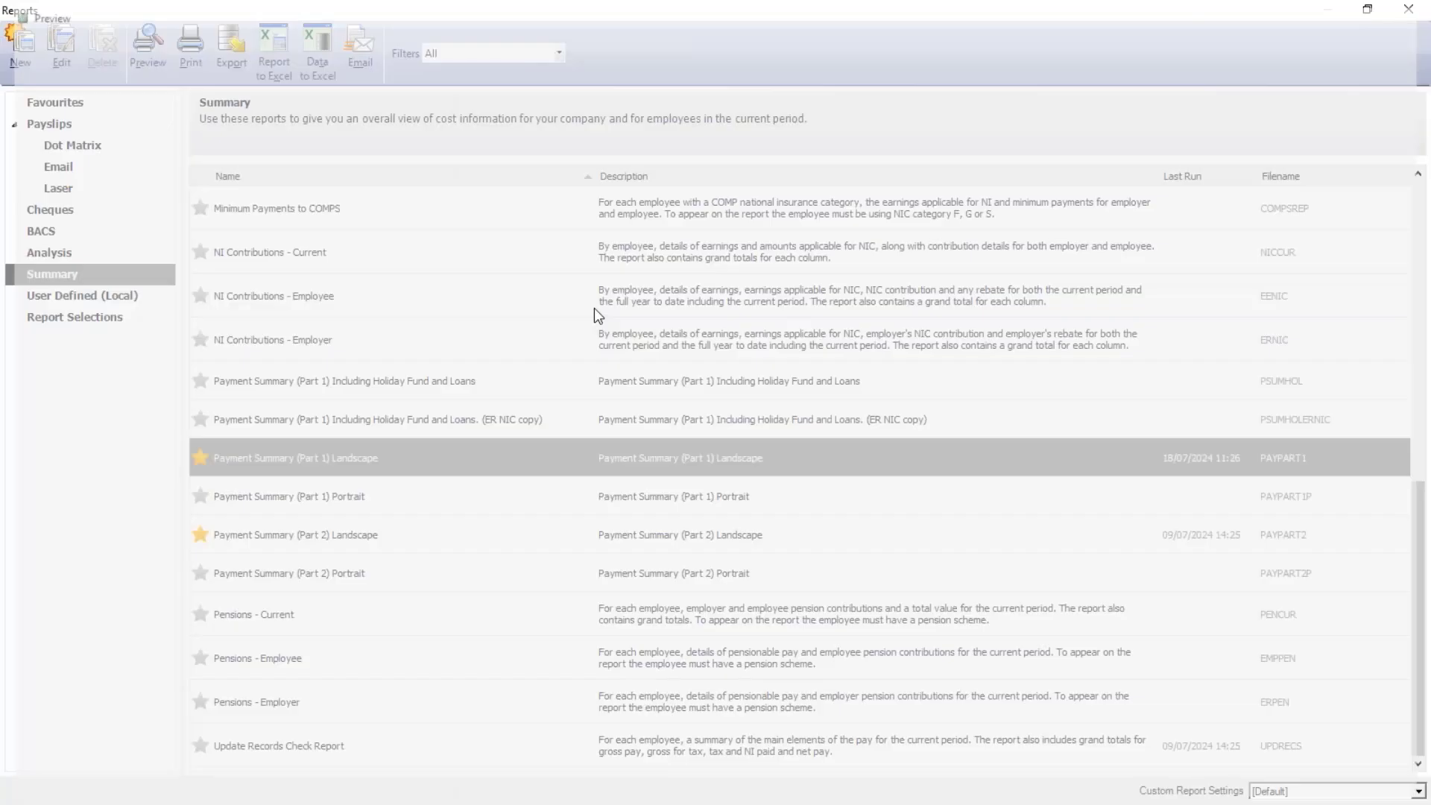
Preview the Payment Summary (Part 2) Landscape report for all payment periods and examine its NI and pension figures full screen at 120% zoom
{"action": "left_click", "coordinate": [414, 539]}
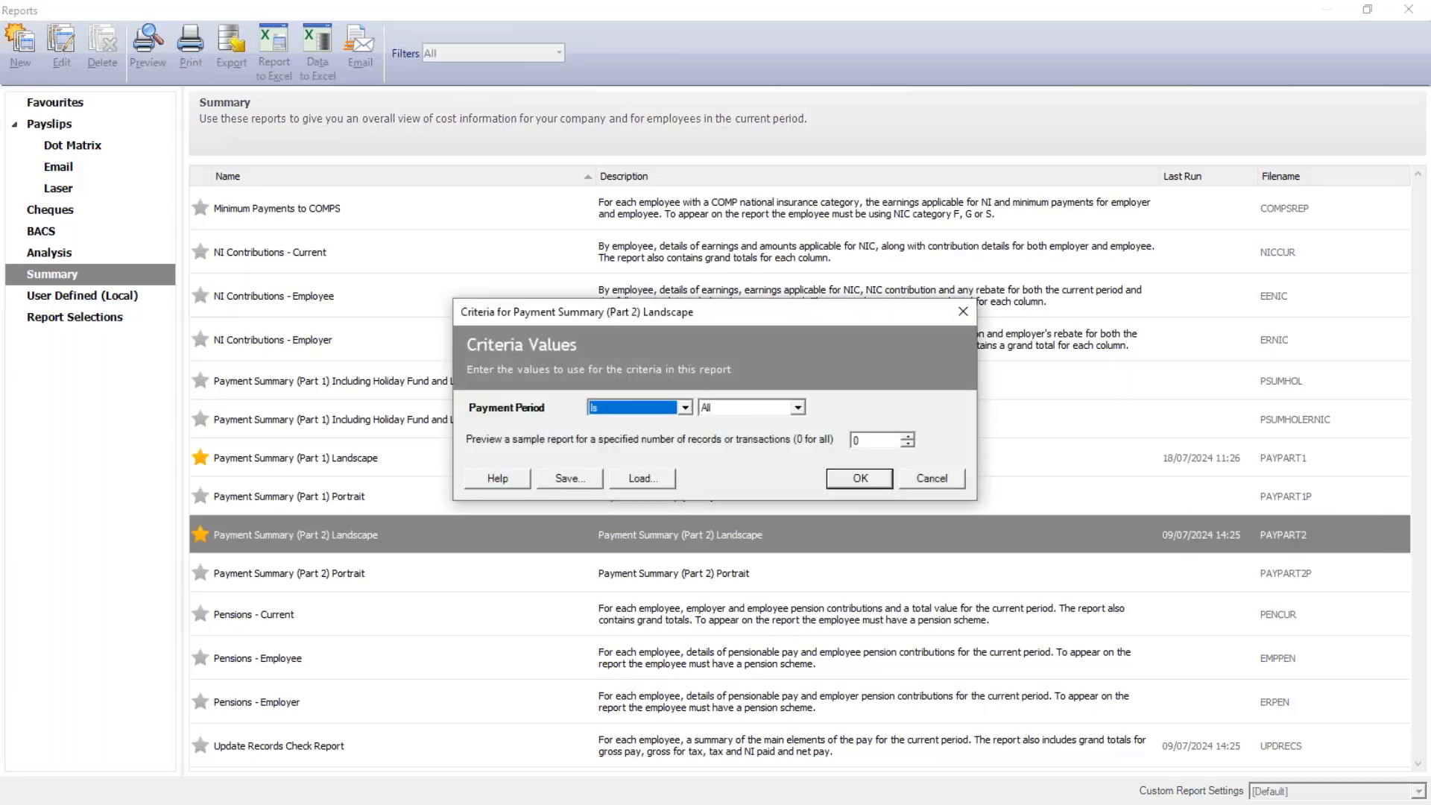
{"action": "left_click", "coordinate": [860, 477]}
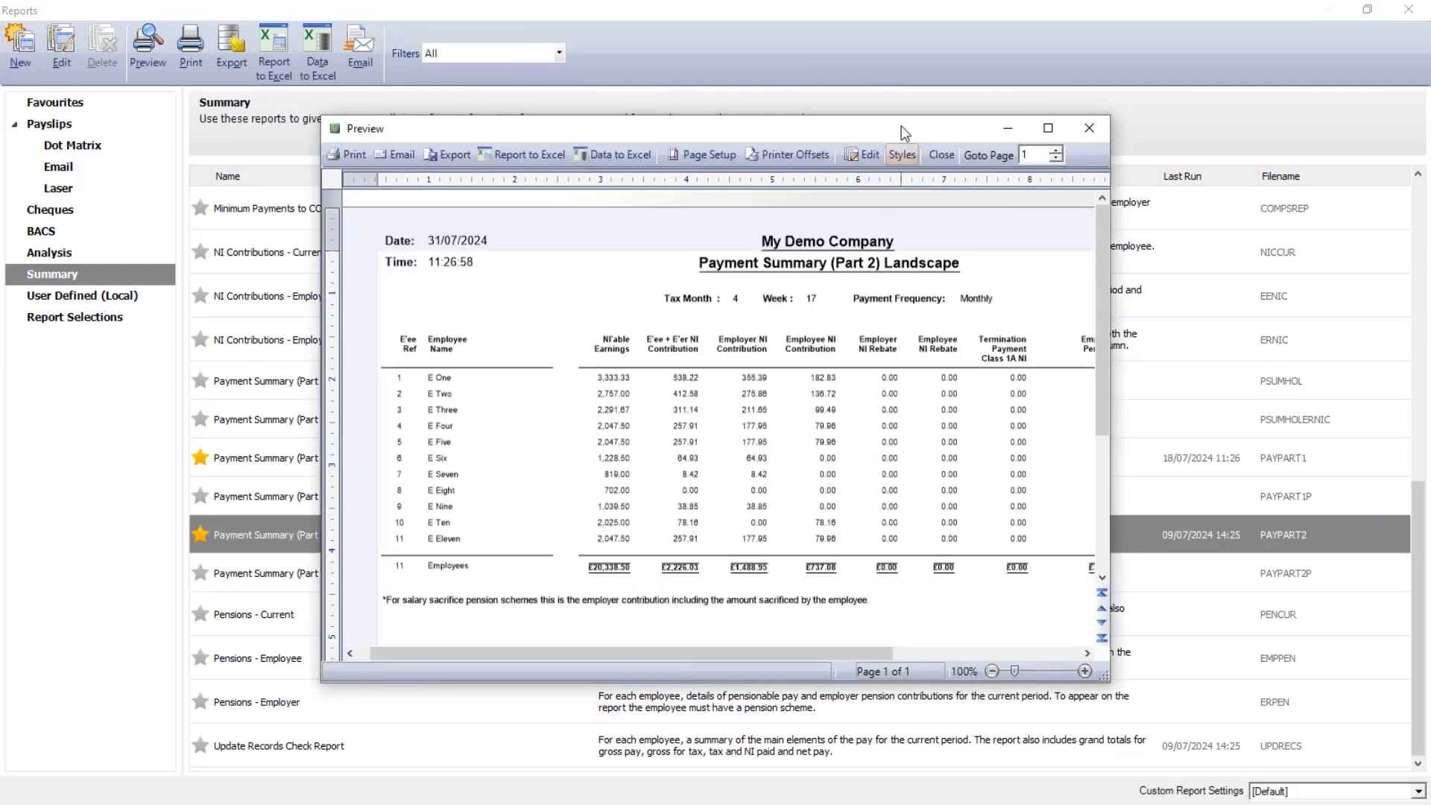
{"action": "double_click", "coordinate": [904, 134]}
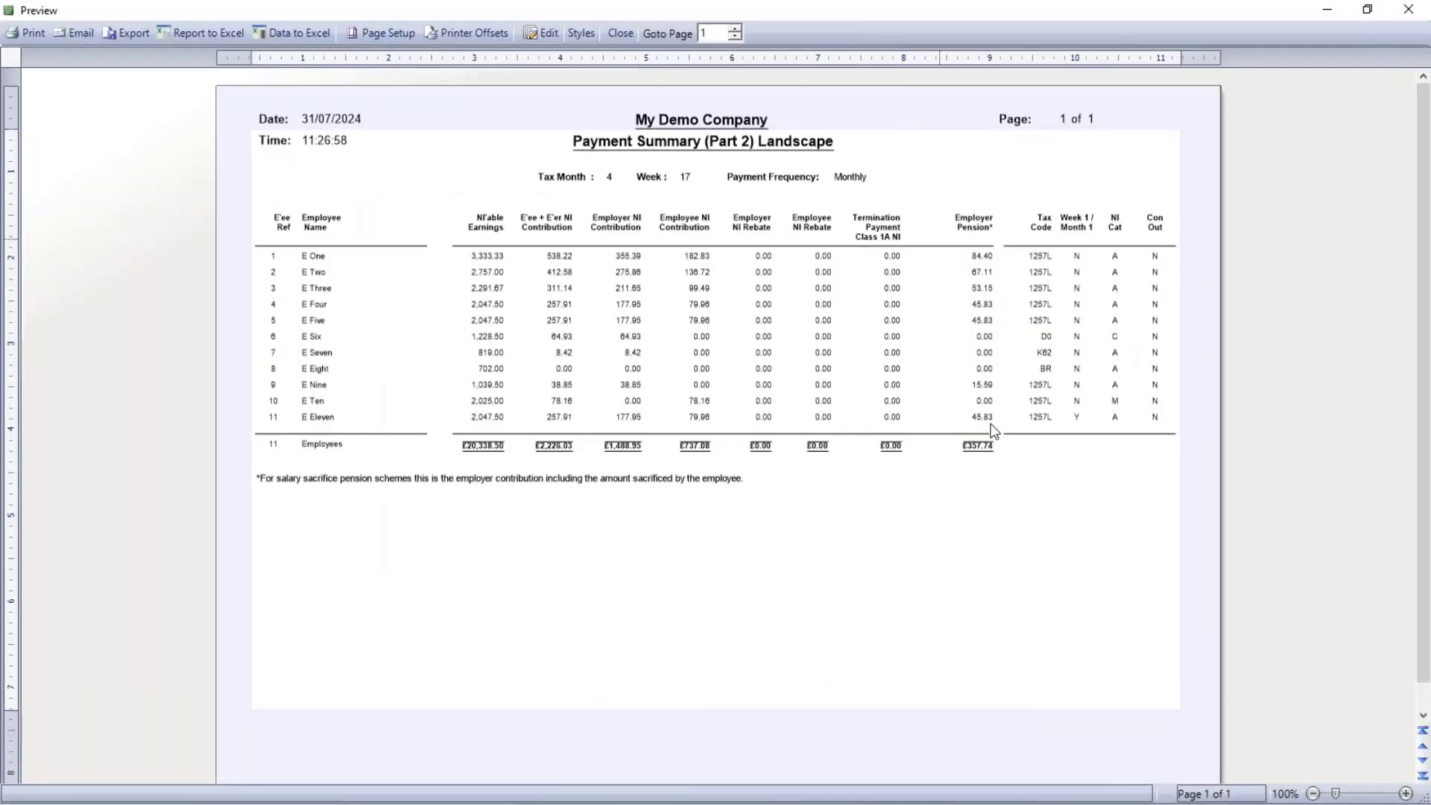
{"action": "left_click", "coordinate": [1377, 792]}
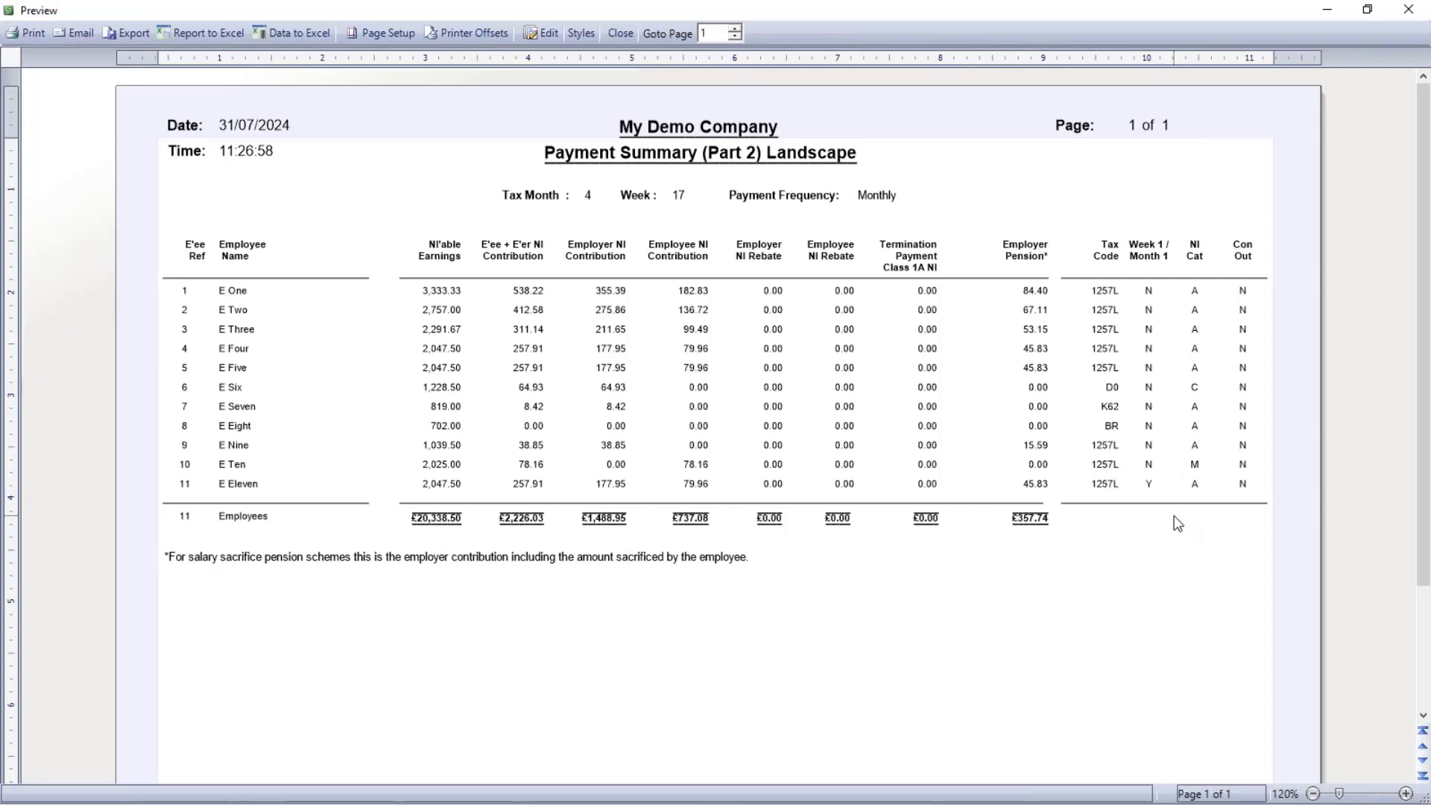
Close the report preview and reorder the favourite reports as Laser (2 per A4 sheet), Payment Summary (Part 1) Landscape, Payment Summary (Part 2) Landscape
{"action": "left_click", "coordinate": [626, 33]}
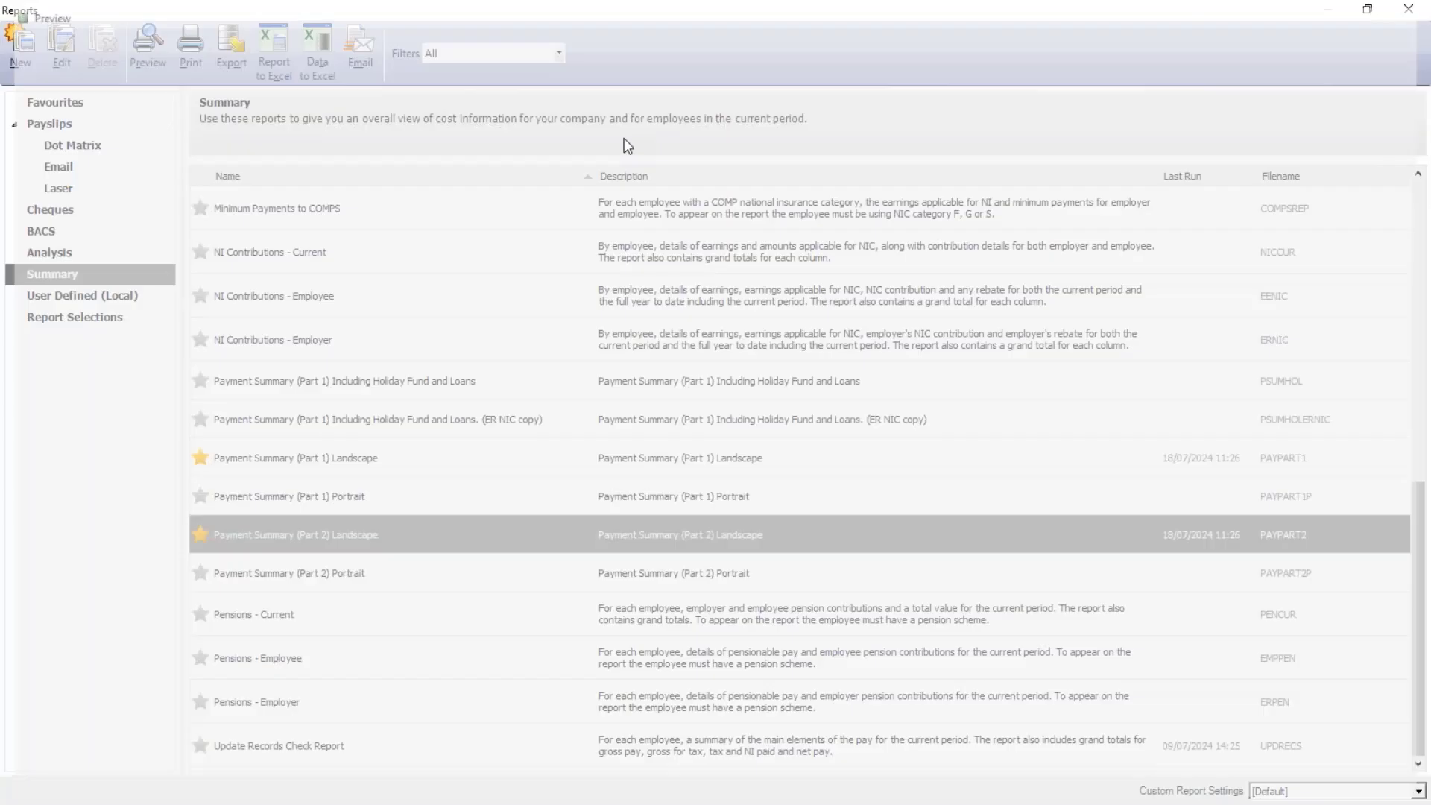
{"action": "left_click", "coordinate": [87, 105]}
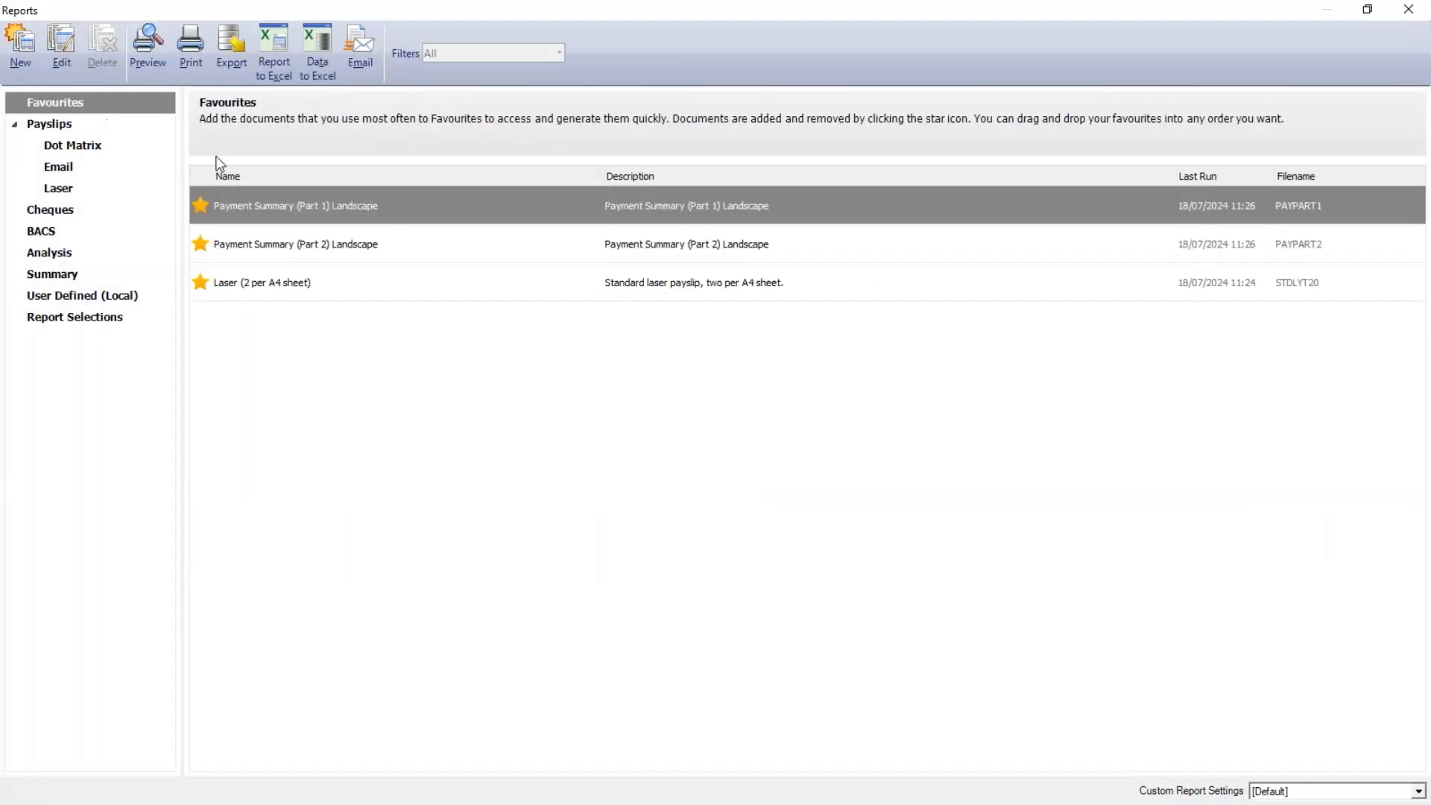
{"action": "left_click_drag", "start_coordinate": [345, 246], "coordinate": [360, 205]}
{"action": "left_click_drag", "start_coordinate": [333, 288], "coordinate": [335, 195]}
{"action": "left_click", "coordinate": [353, 248]}
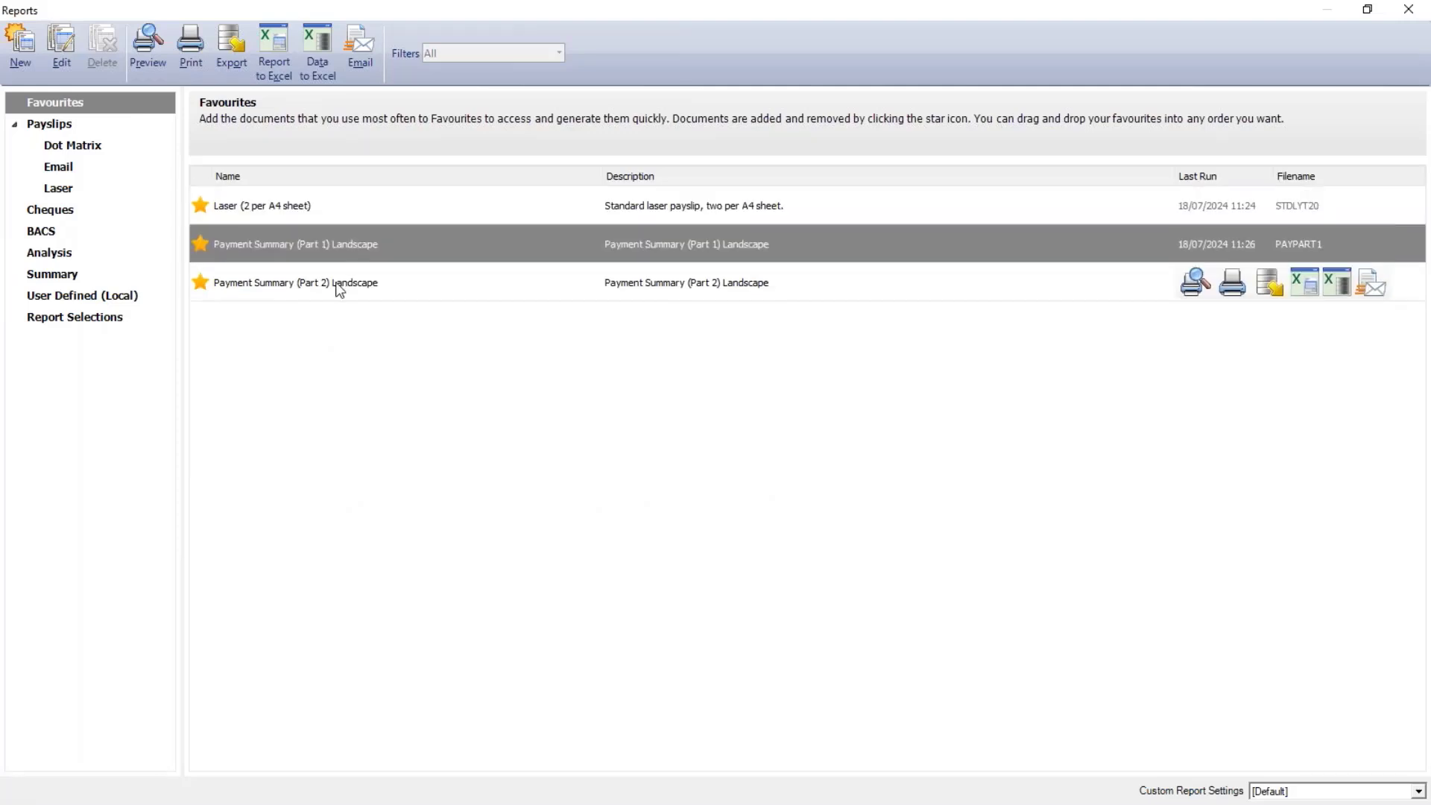
{"action": "left_click", "coordinate": [338, 286]}
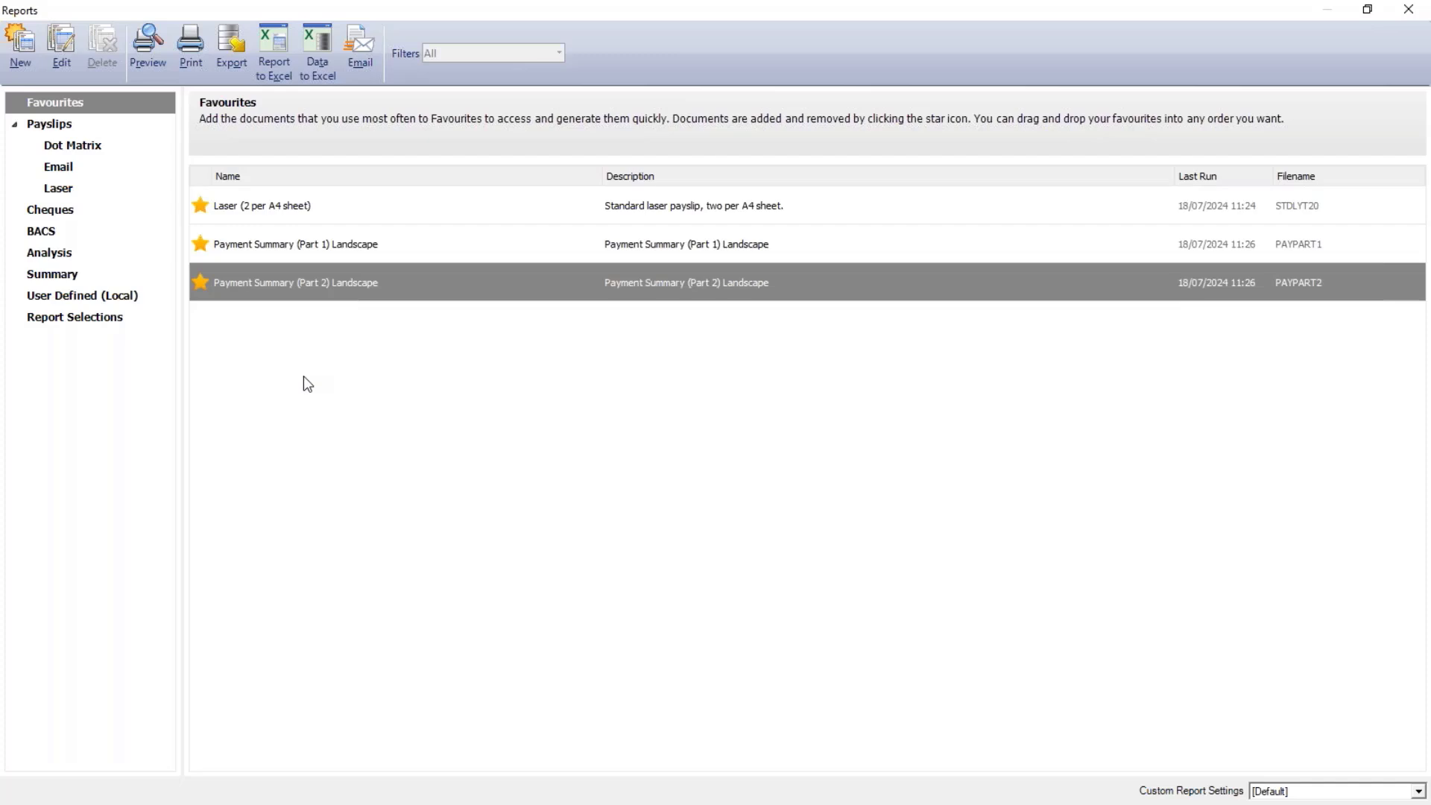
{"action": "left_click", "coordinate": [1422, 15]}
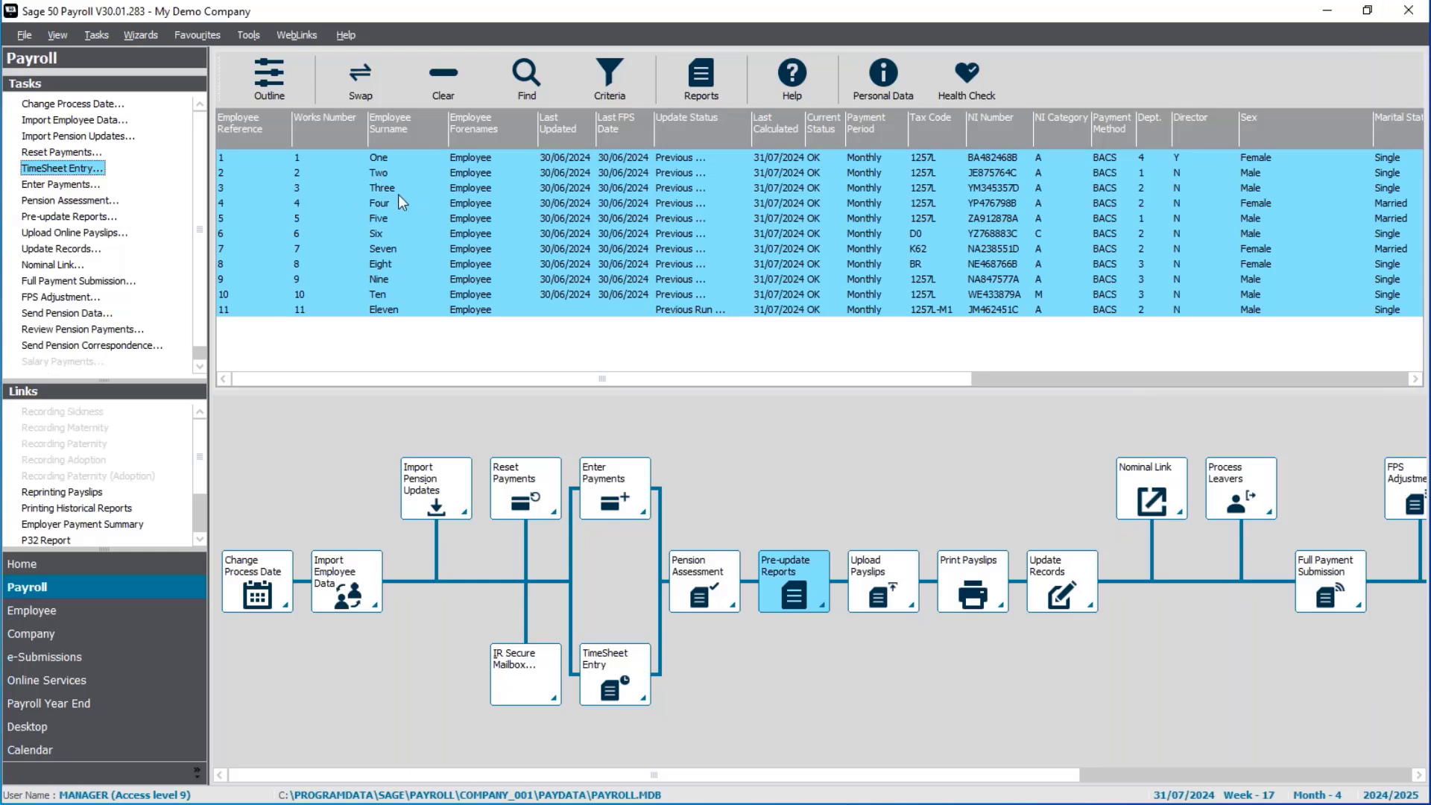
Upload the current period's online payslips and schedule them to publish on the selected date 29/07/2024
{"action": "left_click", "coordinate": [78, 234]}
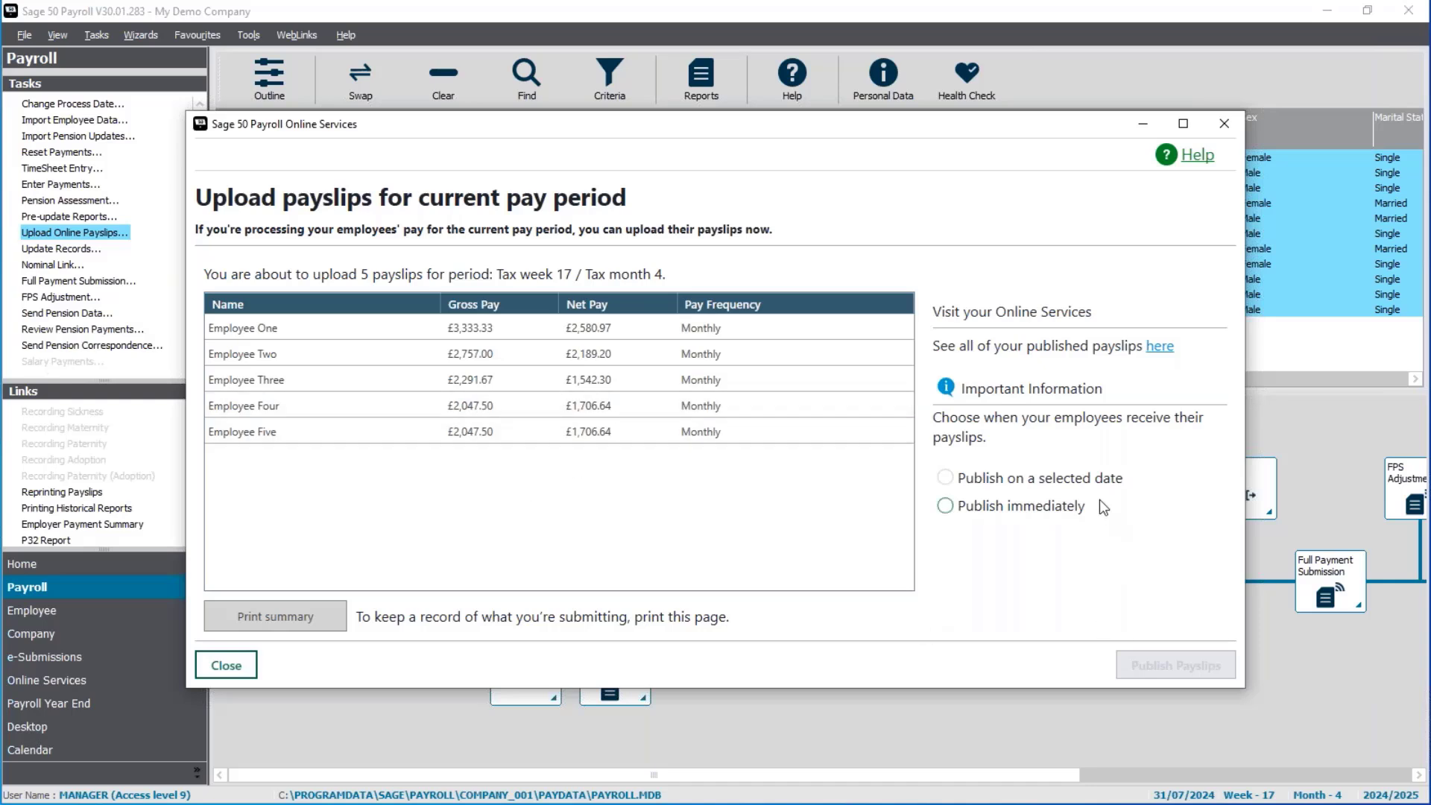
{"action": "left_click", "coordinate": [1048, 508]}
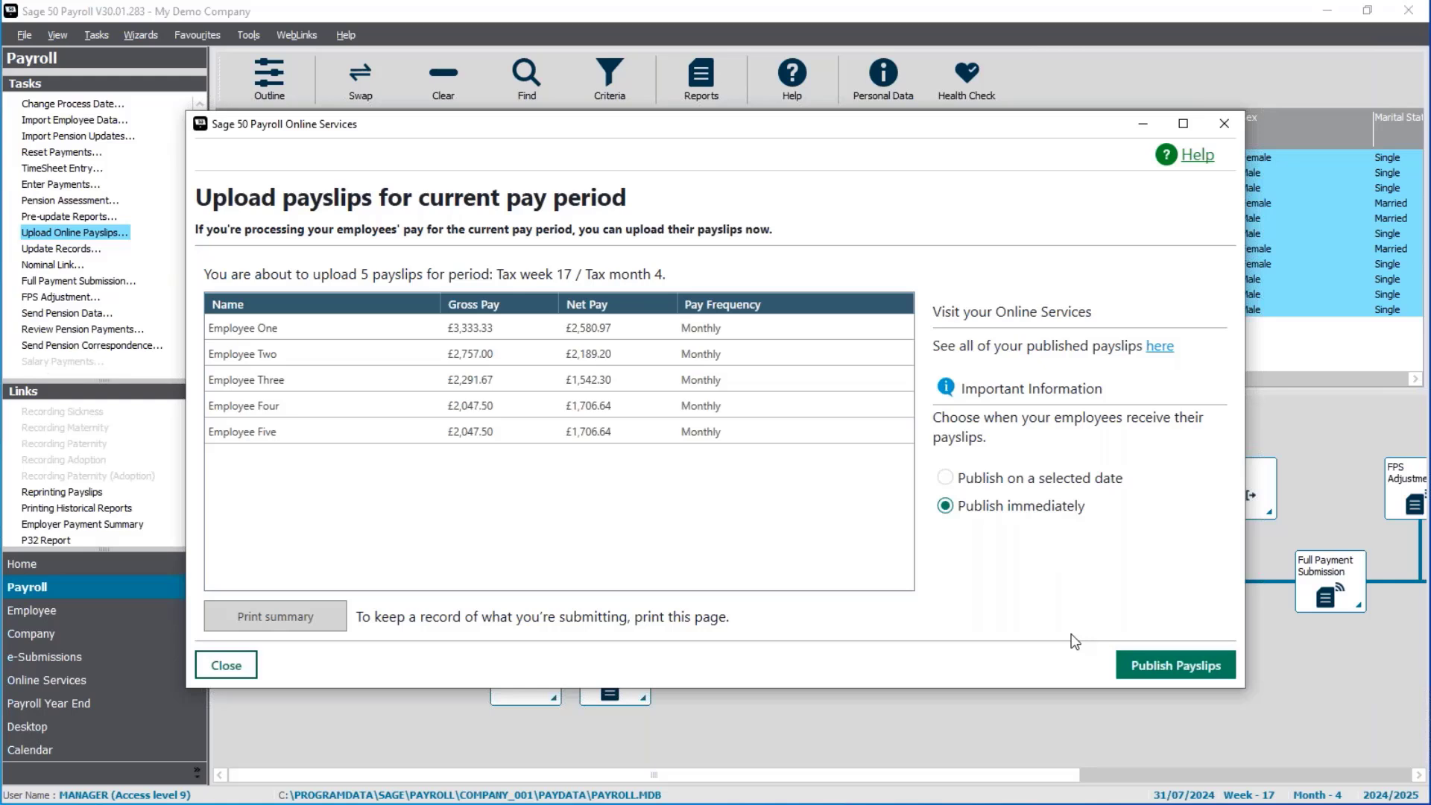
{"action": "left_click", "coordinate": [945, 477]}
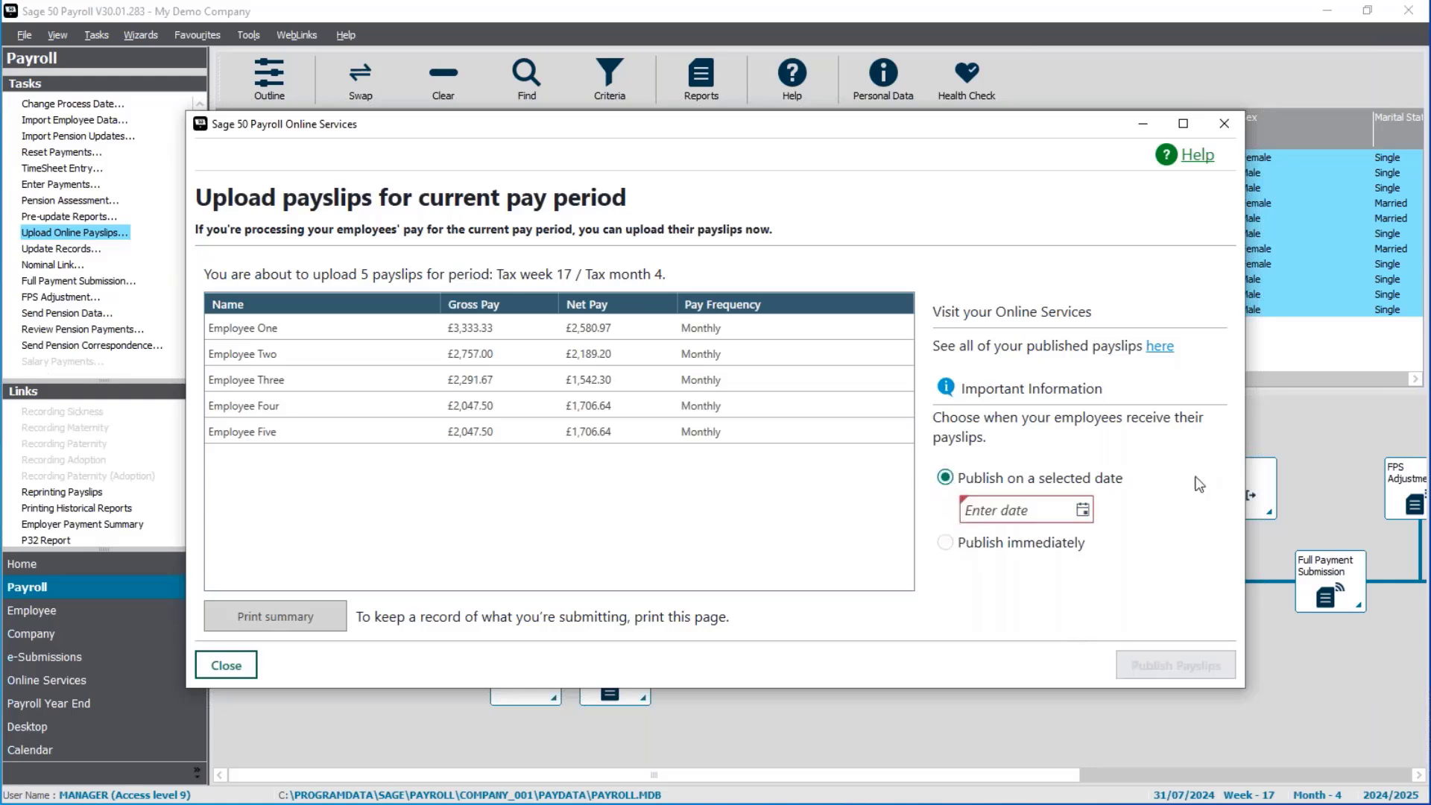
{"action": "left_click", "coordinate": [1083, 510]}
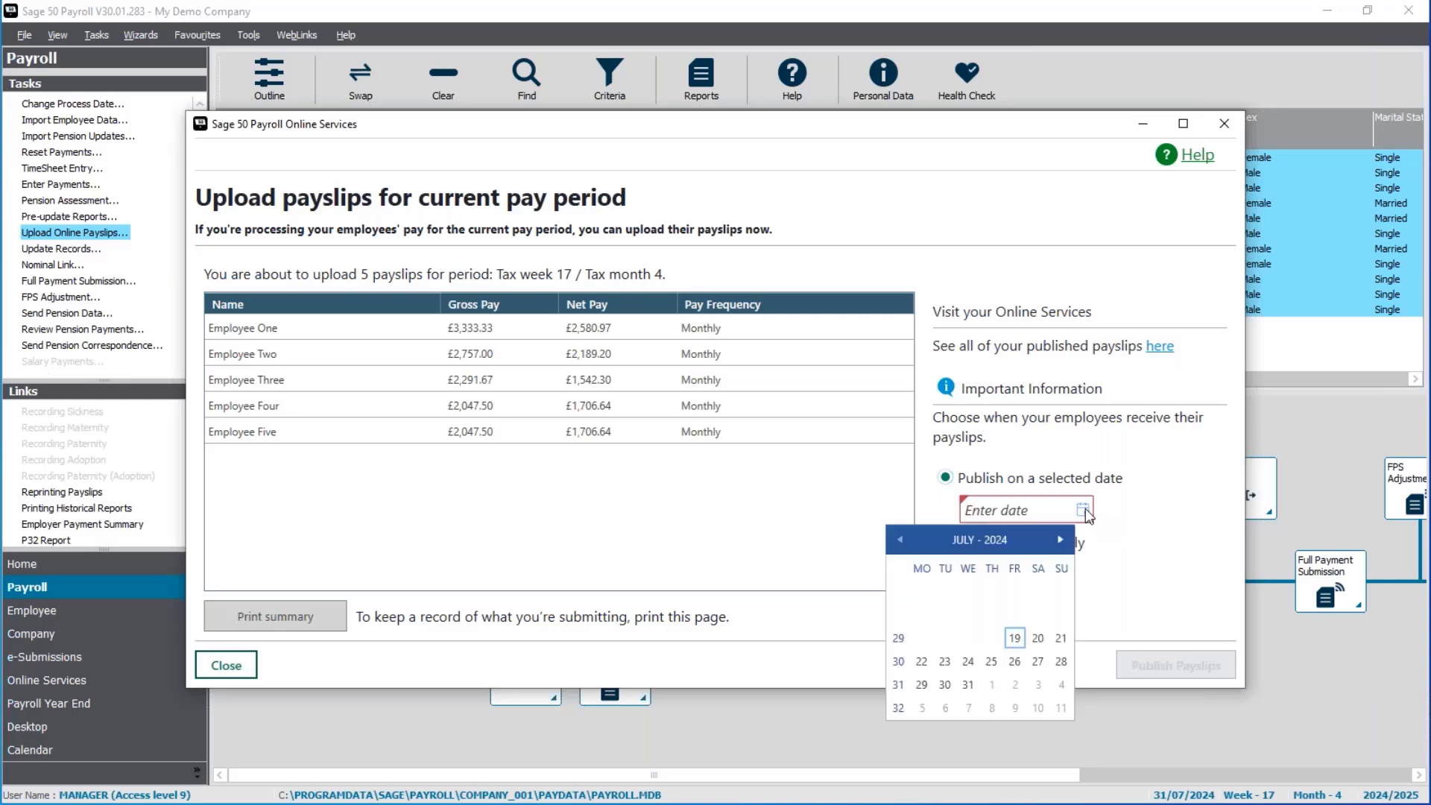
{"action": "left_click", "coordinate": [922, 683]}
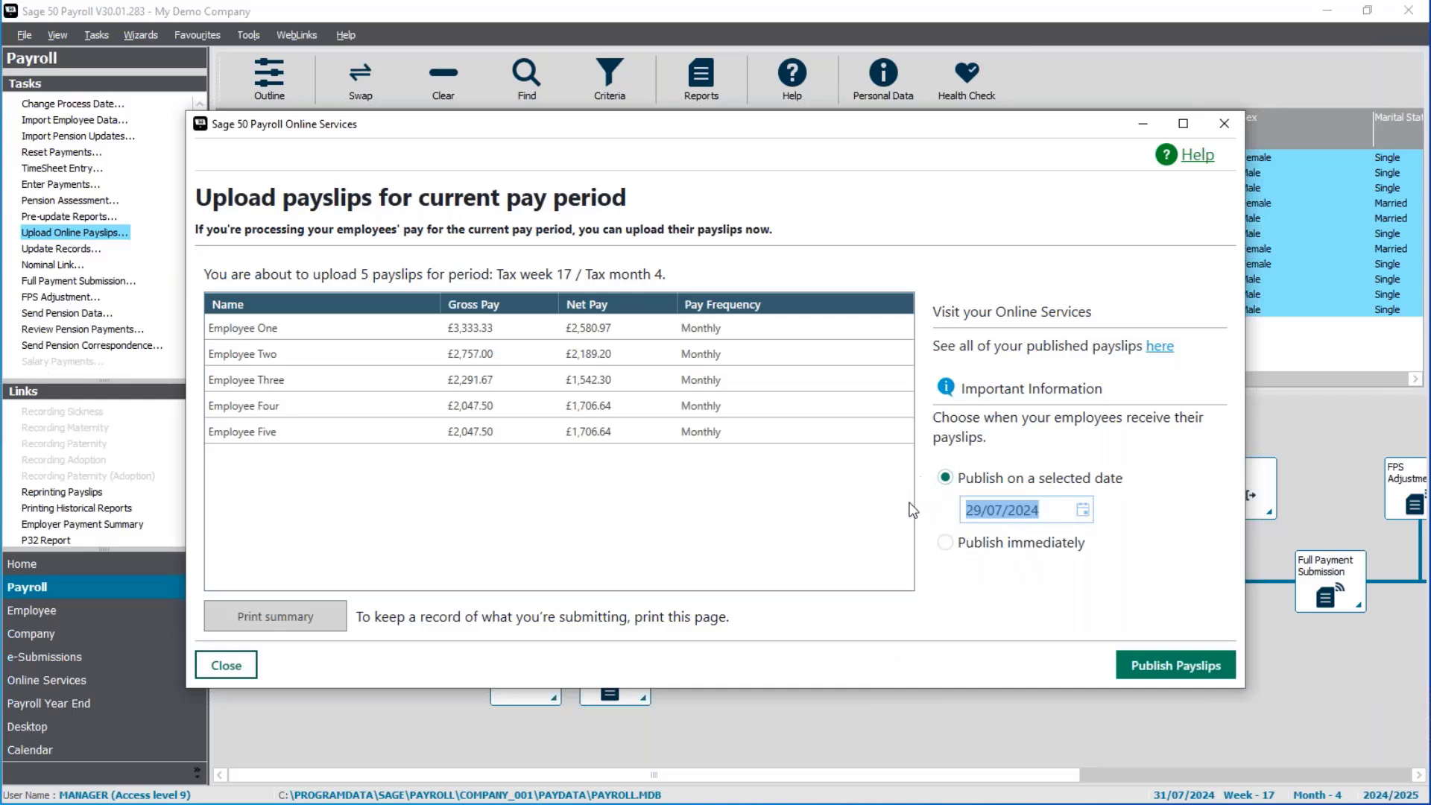
{"action": "left_click", "coordinate": [1179, 670]}
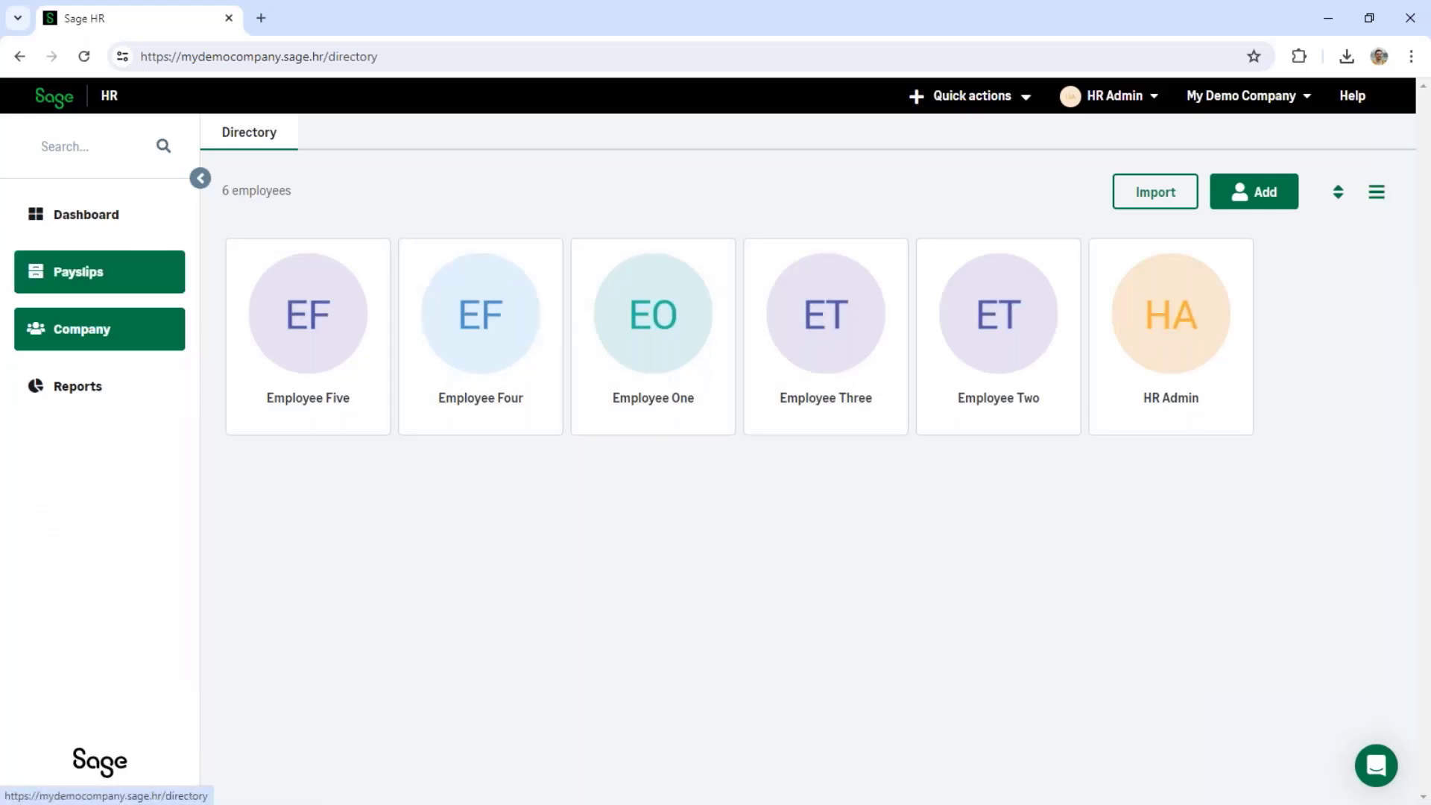
Review the uploaded payslips in Sage HR, examine employee 1's 31/07/2024 payslip, and return to Sage 50 Payroll, dismissing the scheduling confirmation
{"action": "left_click", "coordinate": [61, 280]}
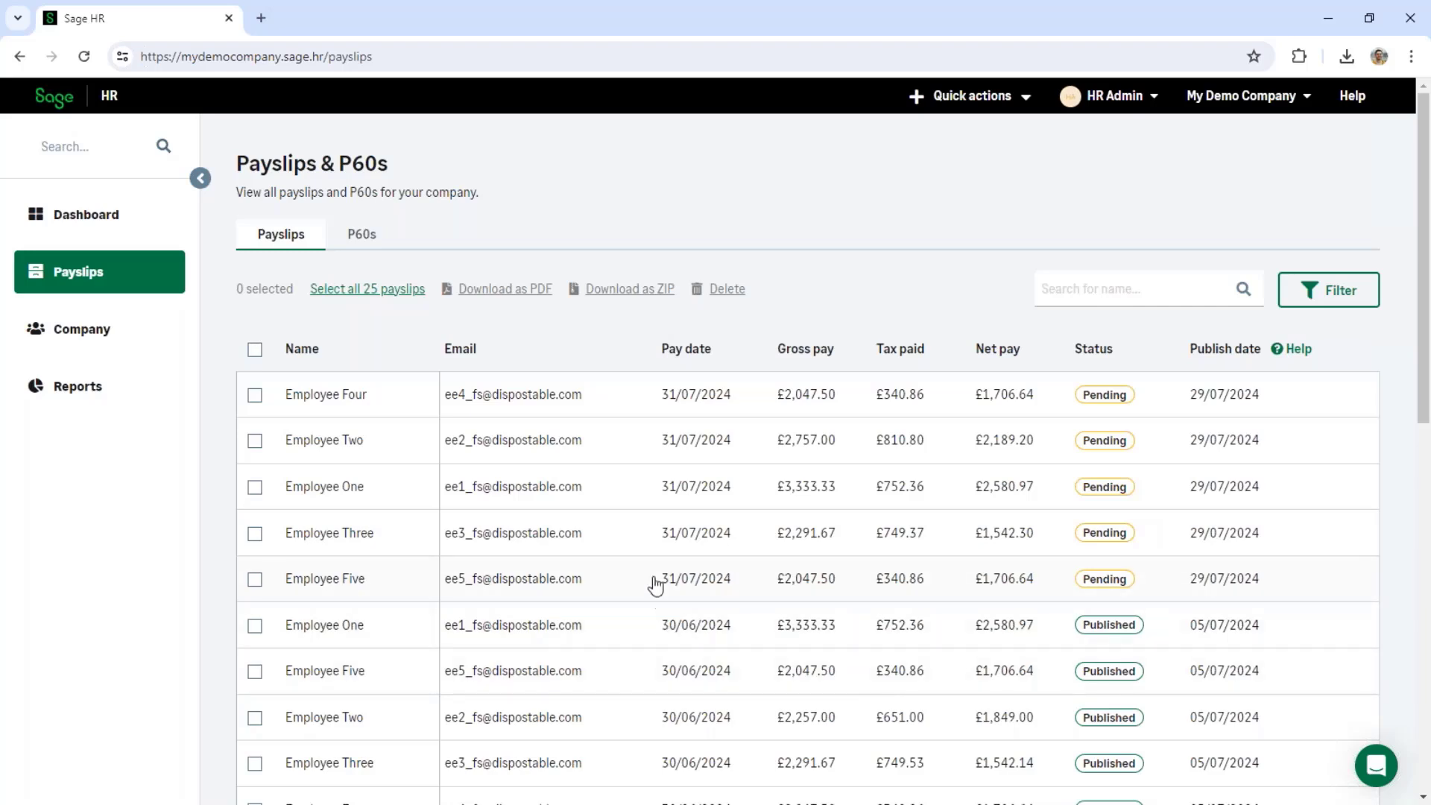
{"action": "left_click", "coordinate": [706, 502]}
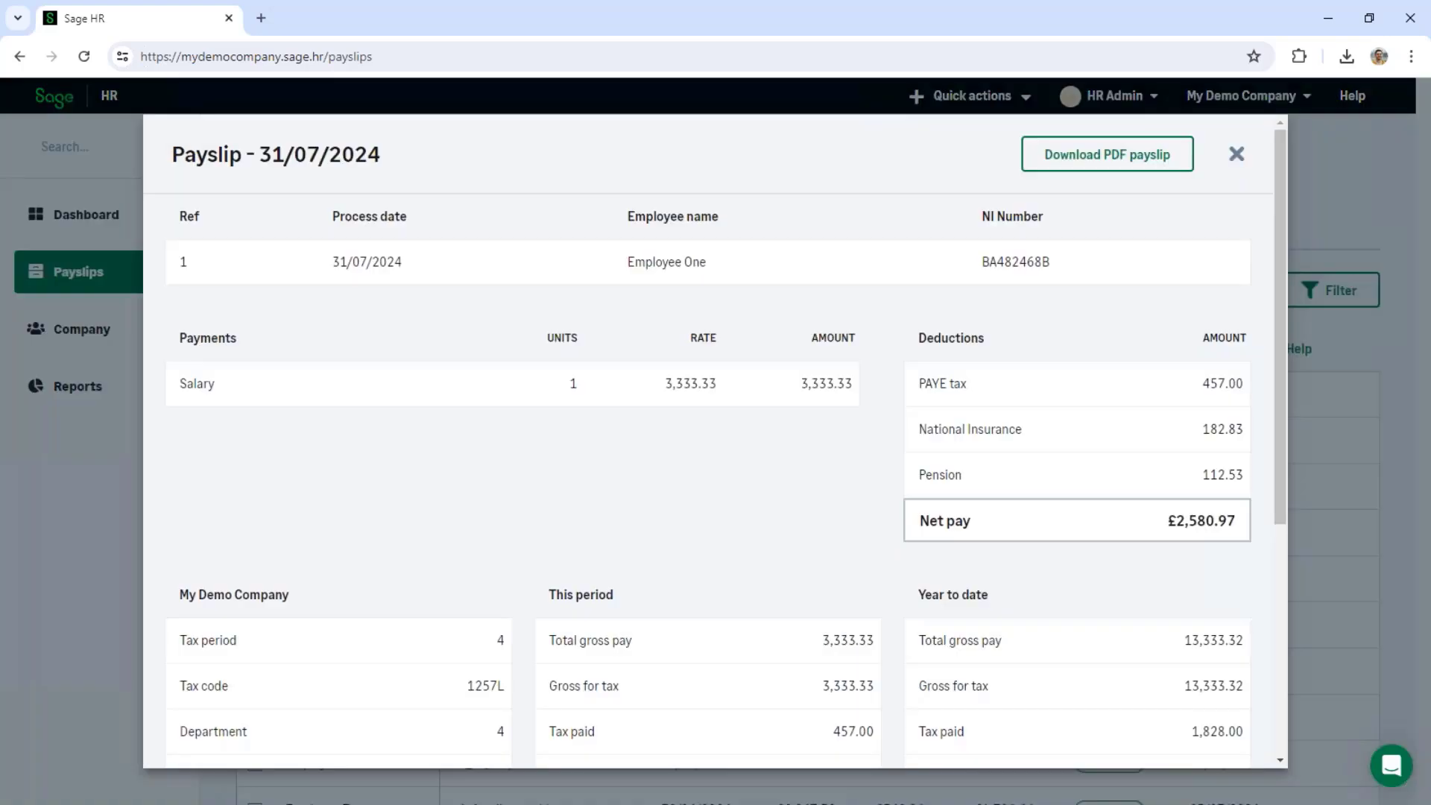
{"action": "scroll", "coordinate": [715, 439], "scroll_direction": "down", "scroll_amount": 5}
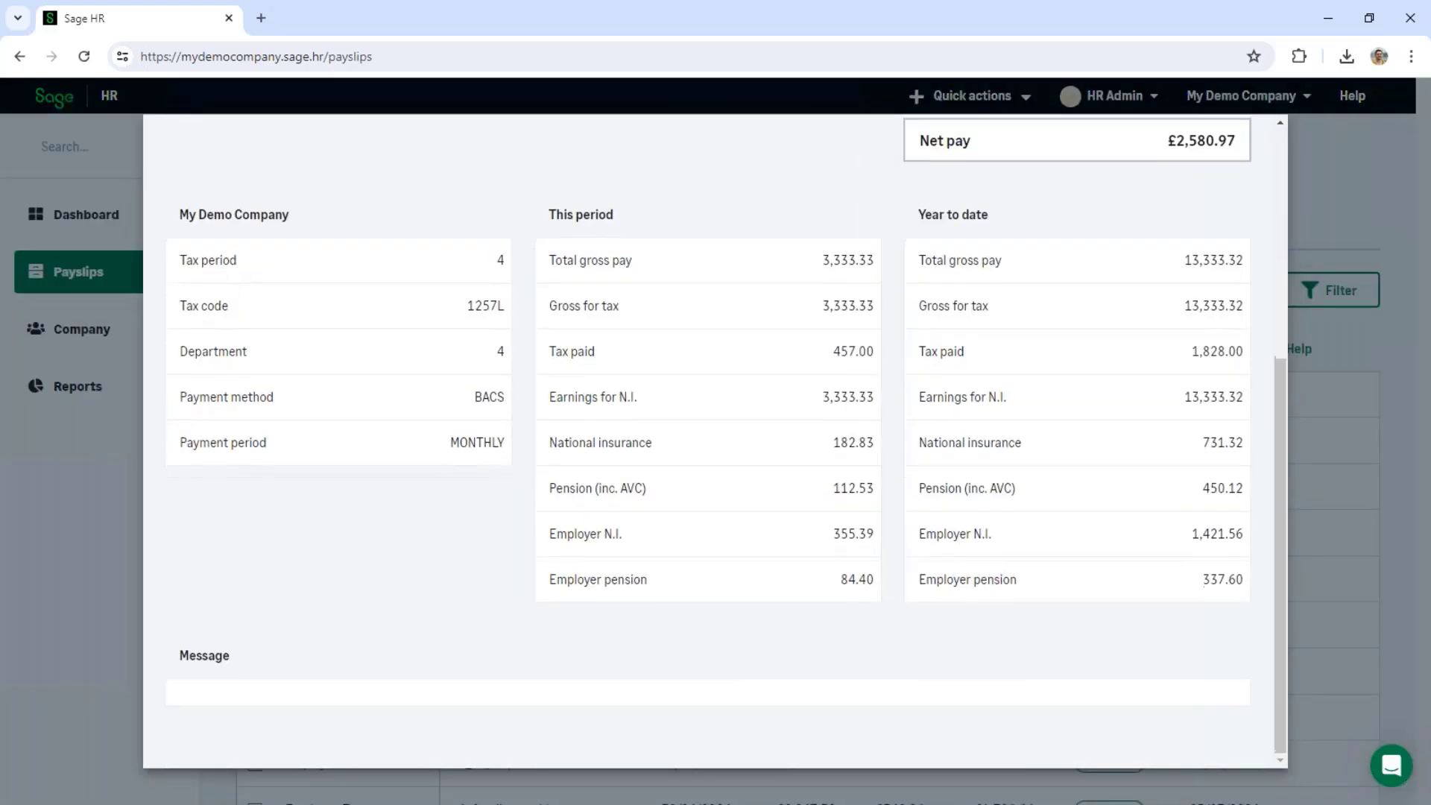
{"action": "scroll", "coordinate": [684, 511], "scroll_direction": "up", "scroll_amount": 5}
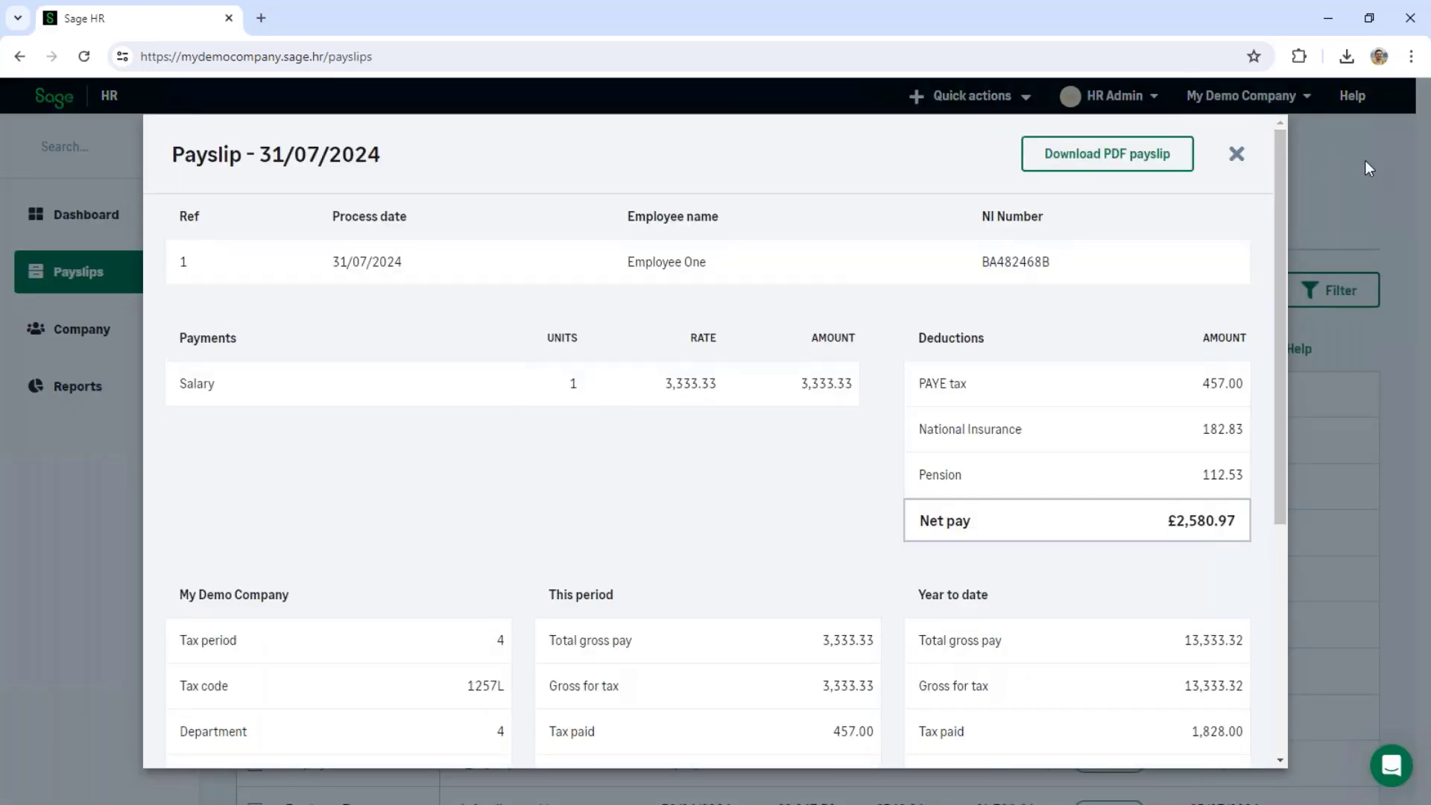
{"action": "left_click", "coordinate": [1235, 155]}
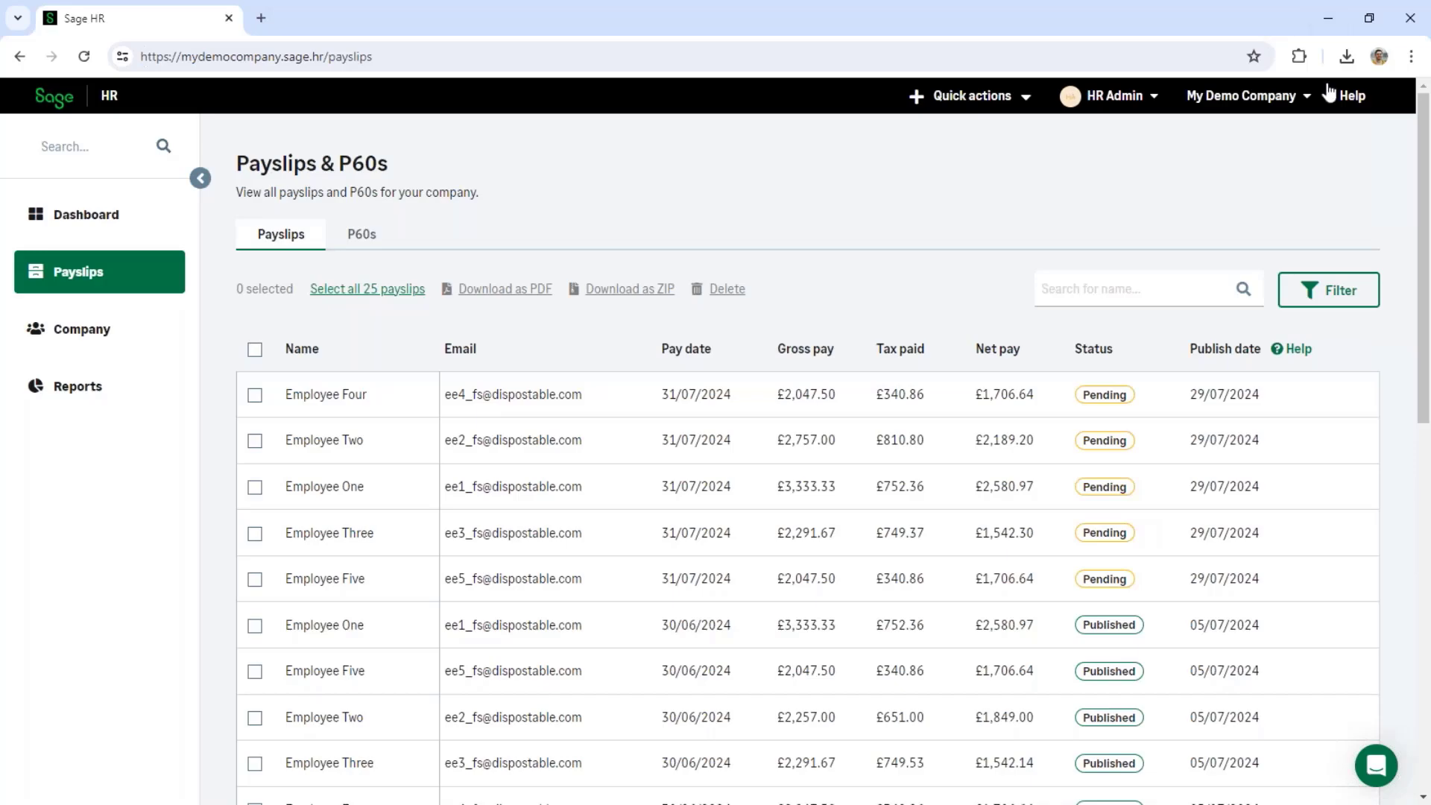
{"action": "left_click", "coordinate": [1328, 18]}
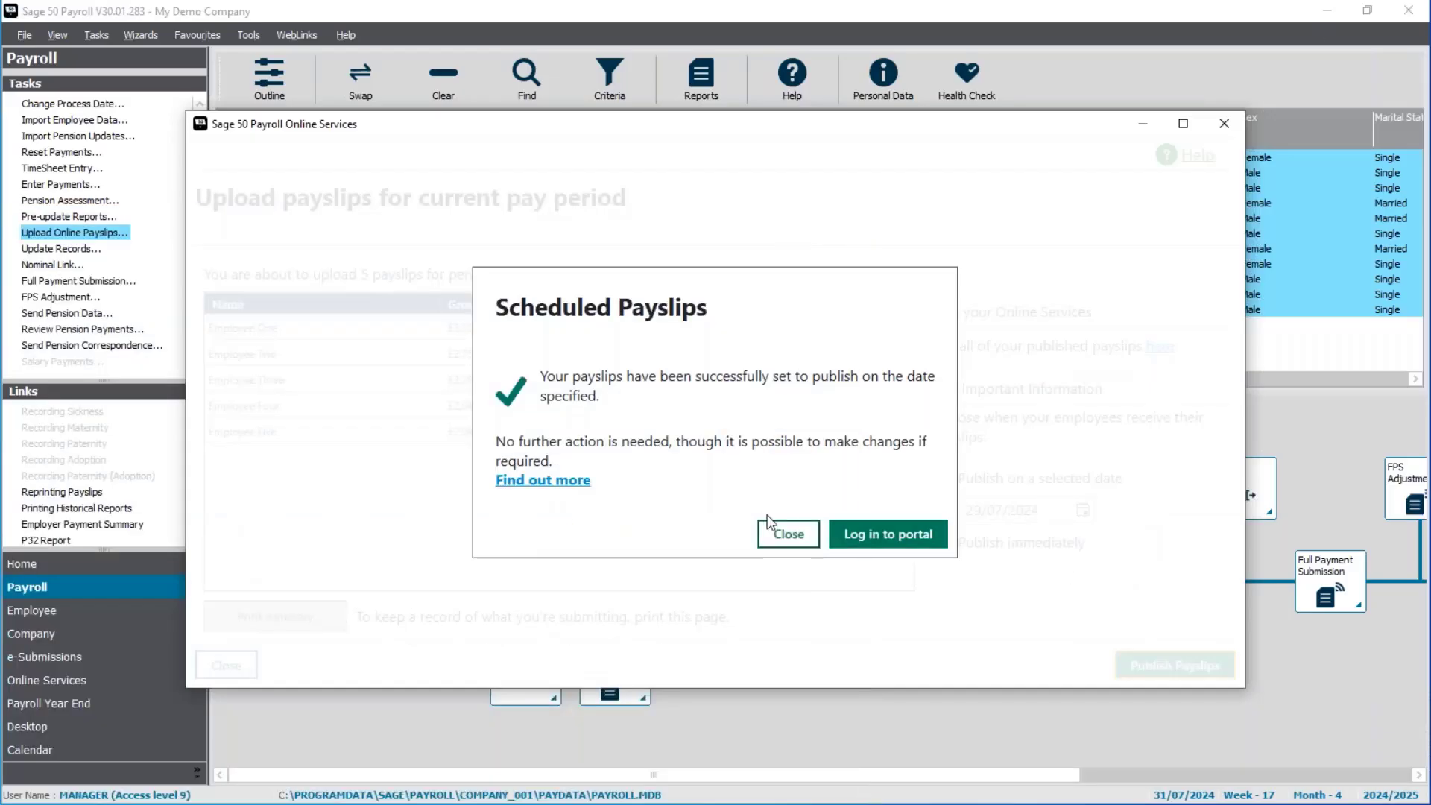
{"action": "left_click", "coordinate": [789, 534]}
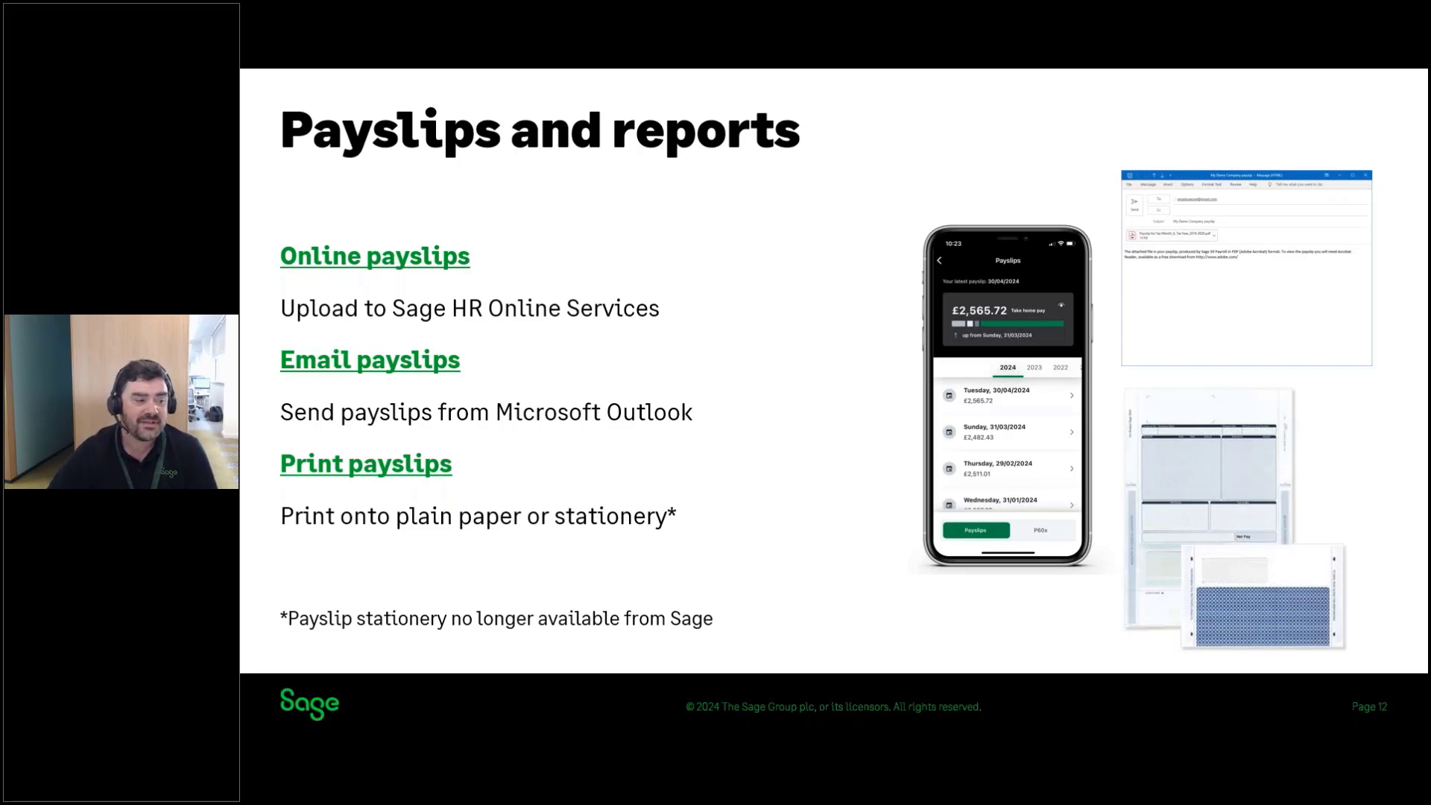
{"action": "key", "text": "Right"}
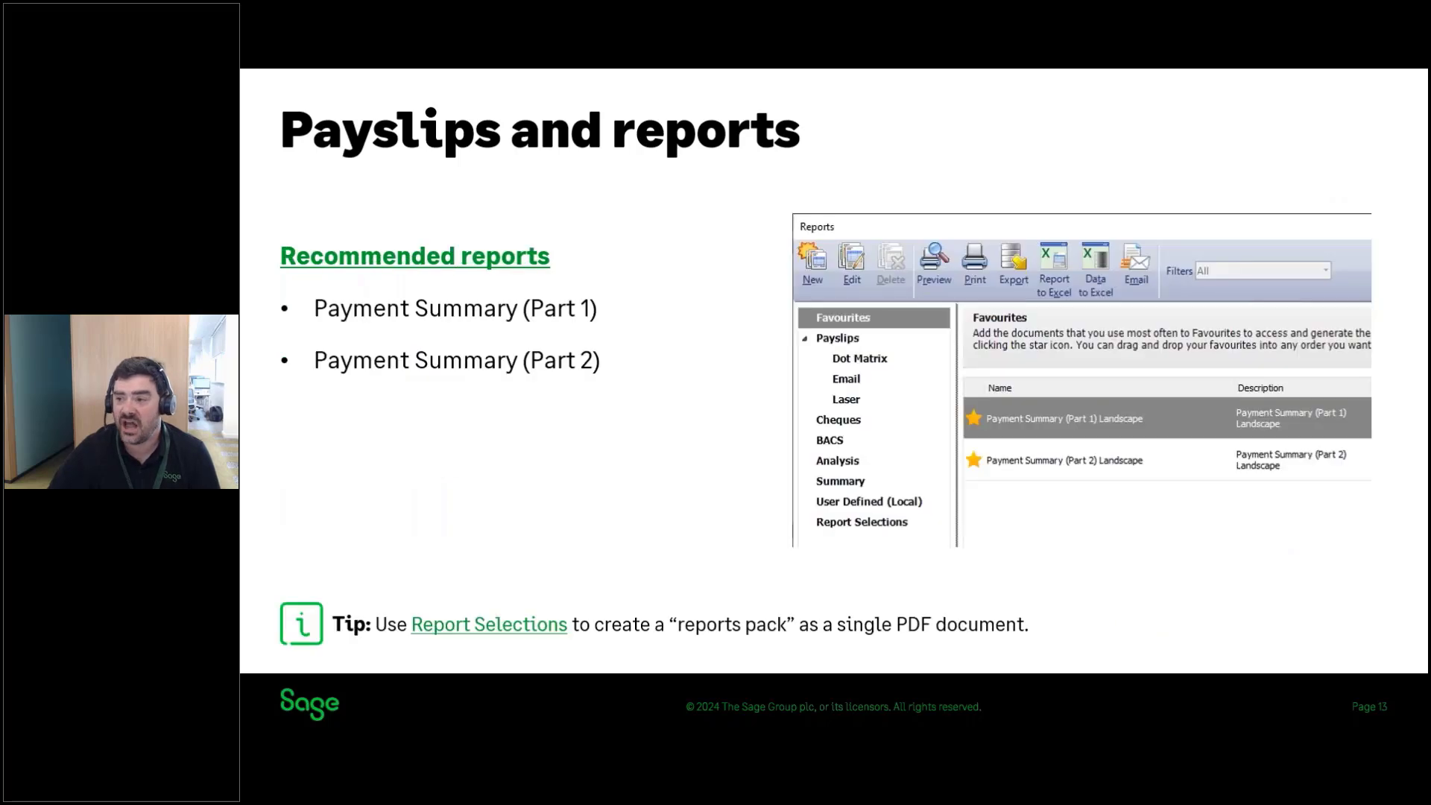
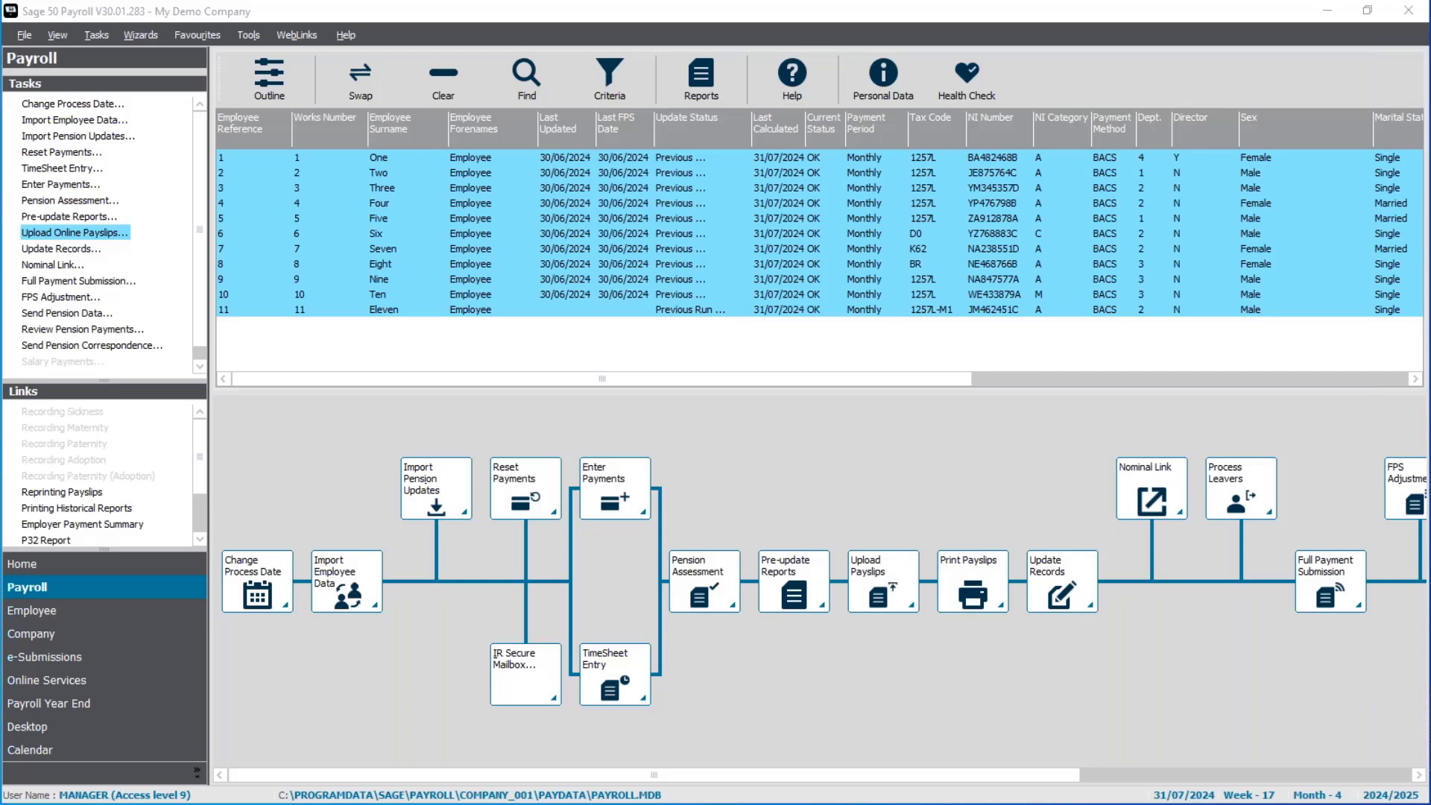
Update the records of all selected monthly employees with the Update Records Wizard, without taking a manual backup
{"action": "left_click", "coordinate": [66, 251]}
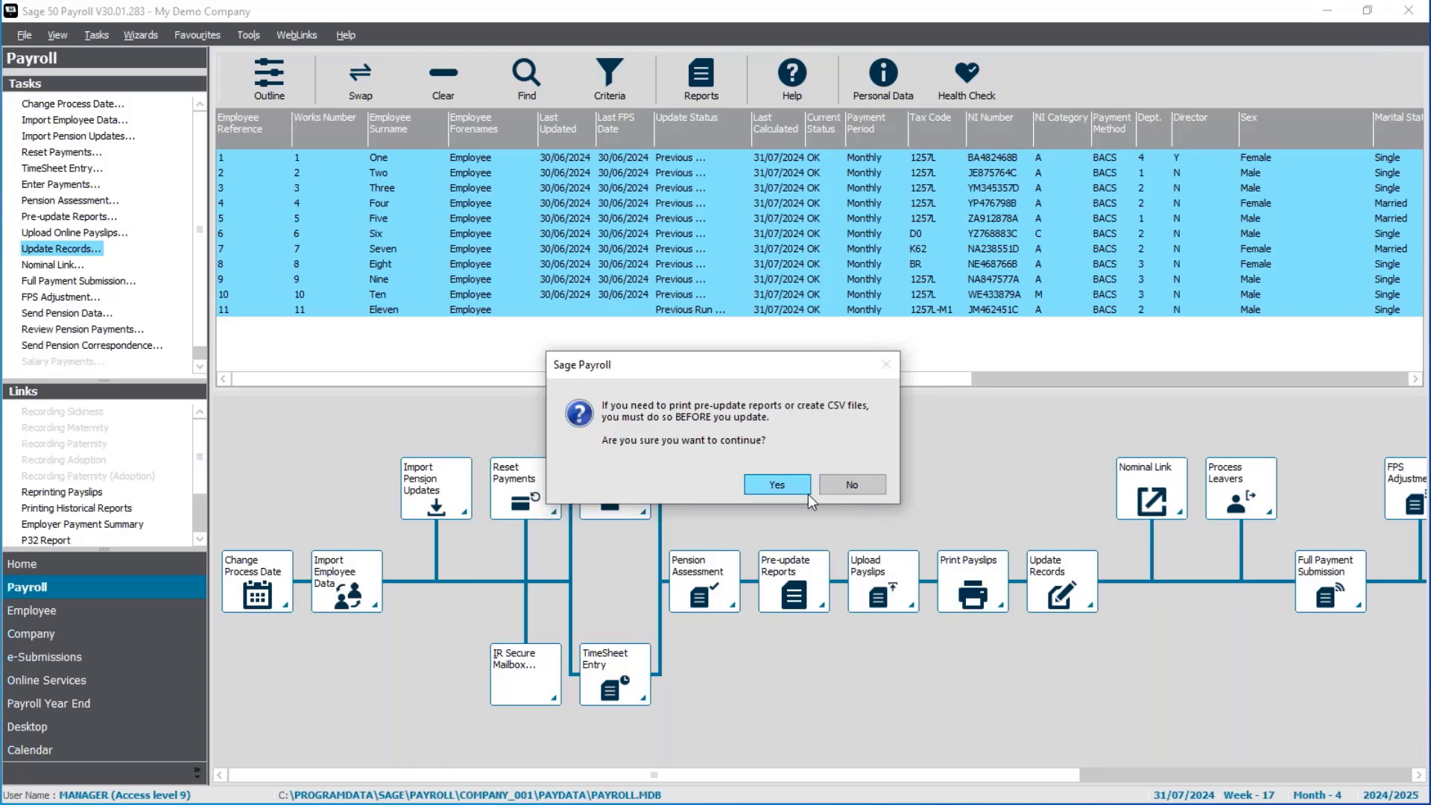
{"action": "left_click", "coordinate": [775, 485]}
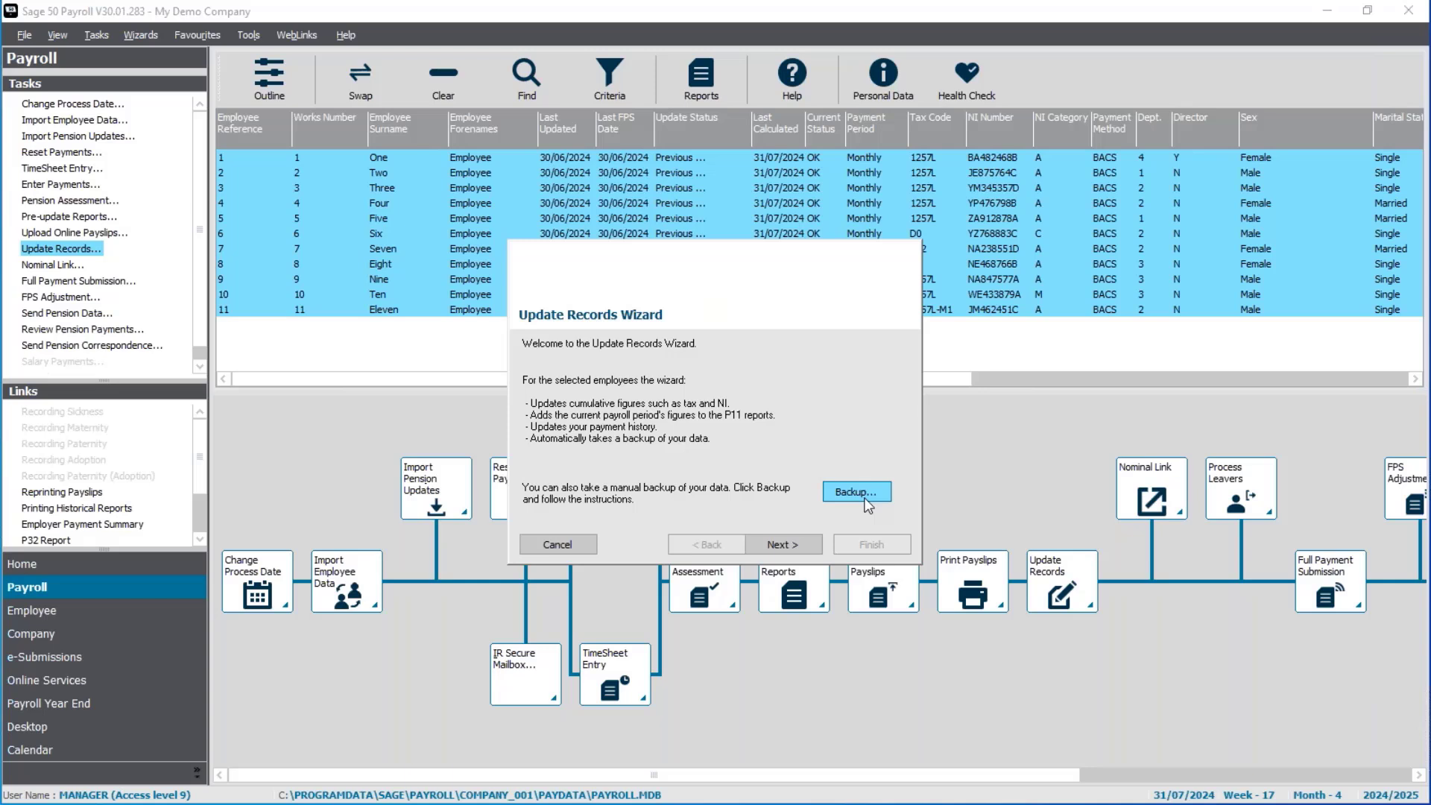
{"action": "left_click", "coordinate": [790, 543]}
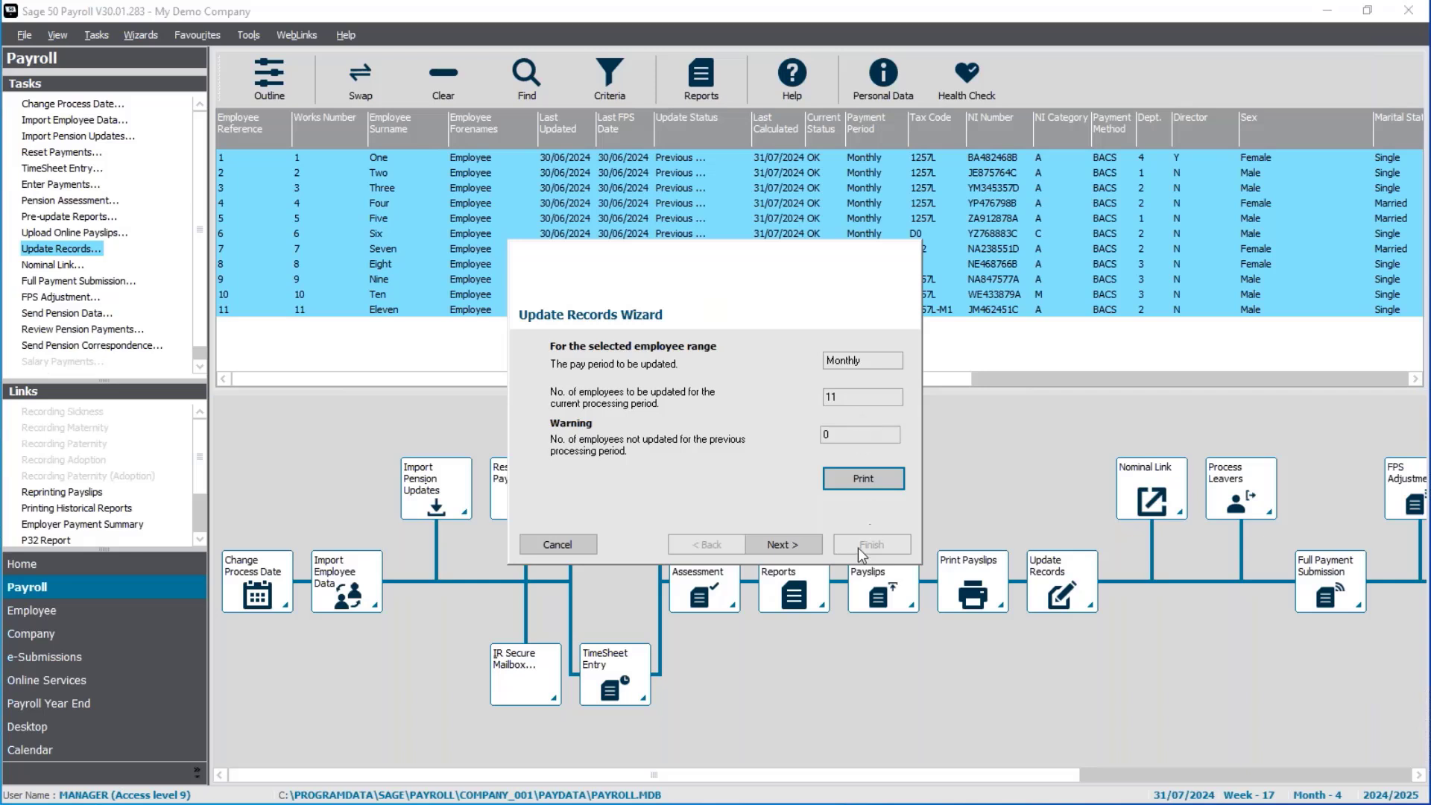
{"action": "left_click", "coordinate": [804, 544]}
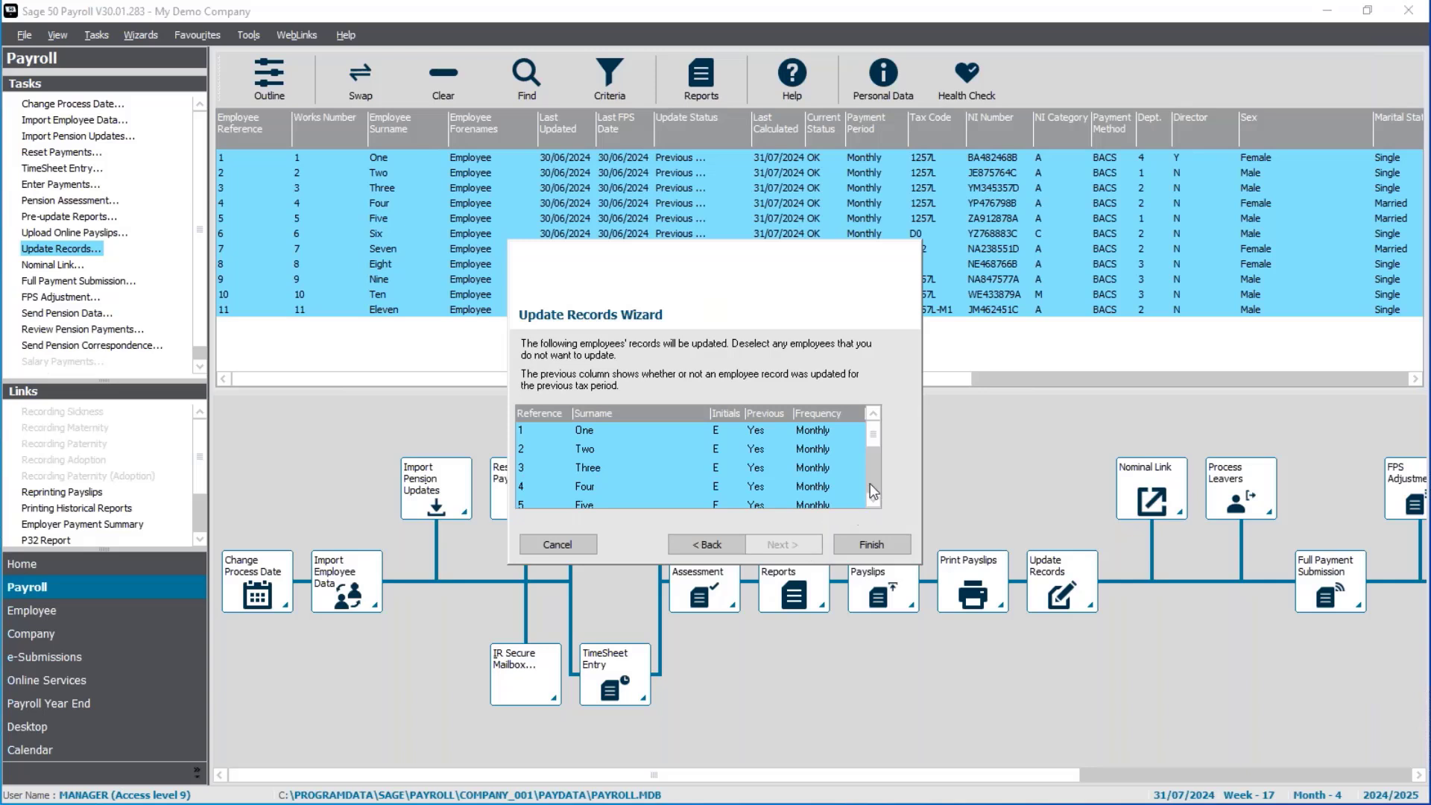
{"action": "scroll", "coordinate": [870, 484], "scroll_direction": "down", "scroll_amount": 3}
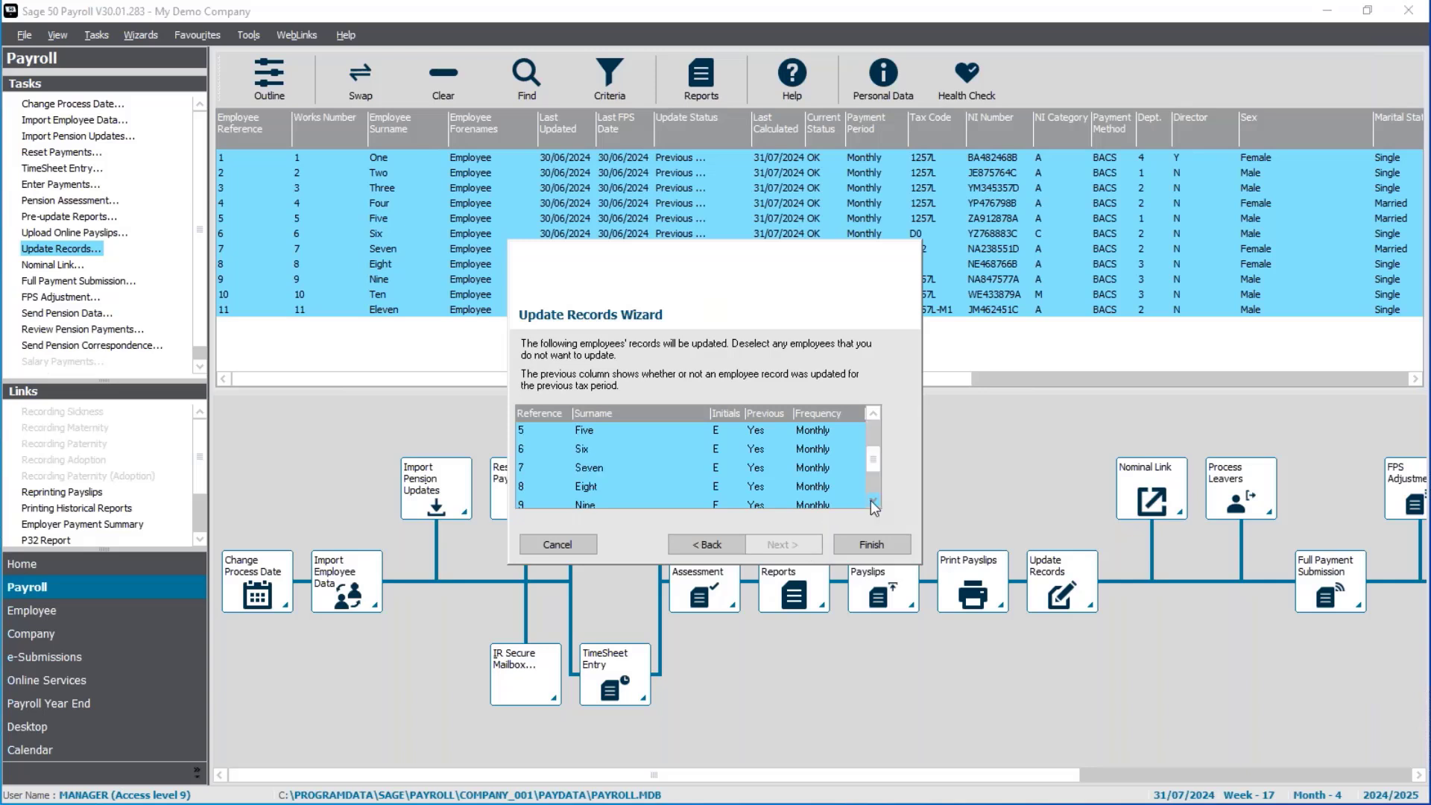
{"action": "left_click", "coordinate": [870, 544]}
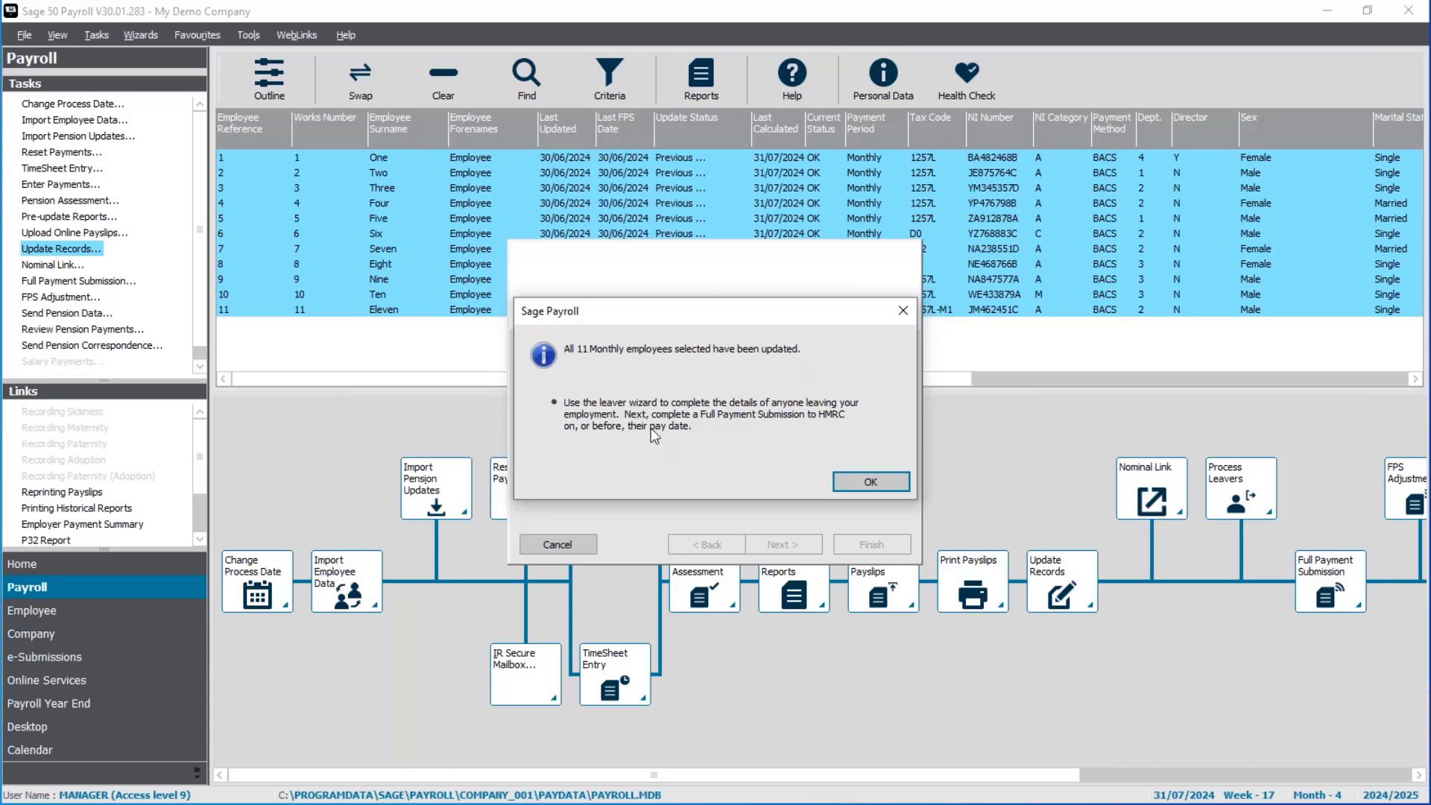
{"action": "left_click", "coordinate": [859, 491]}
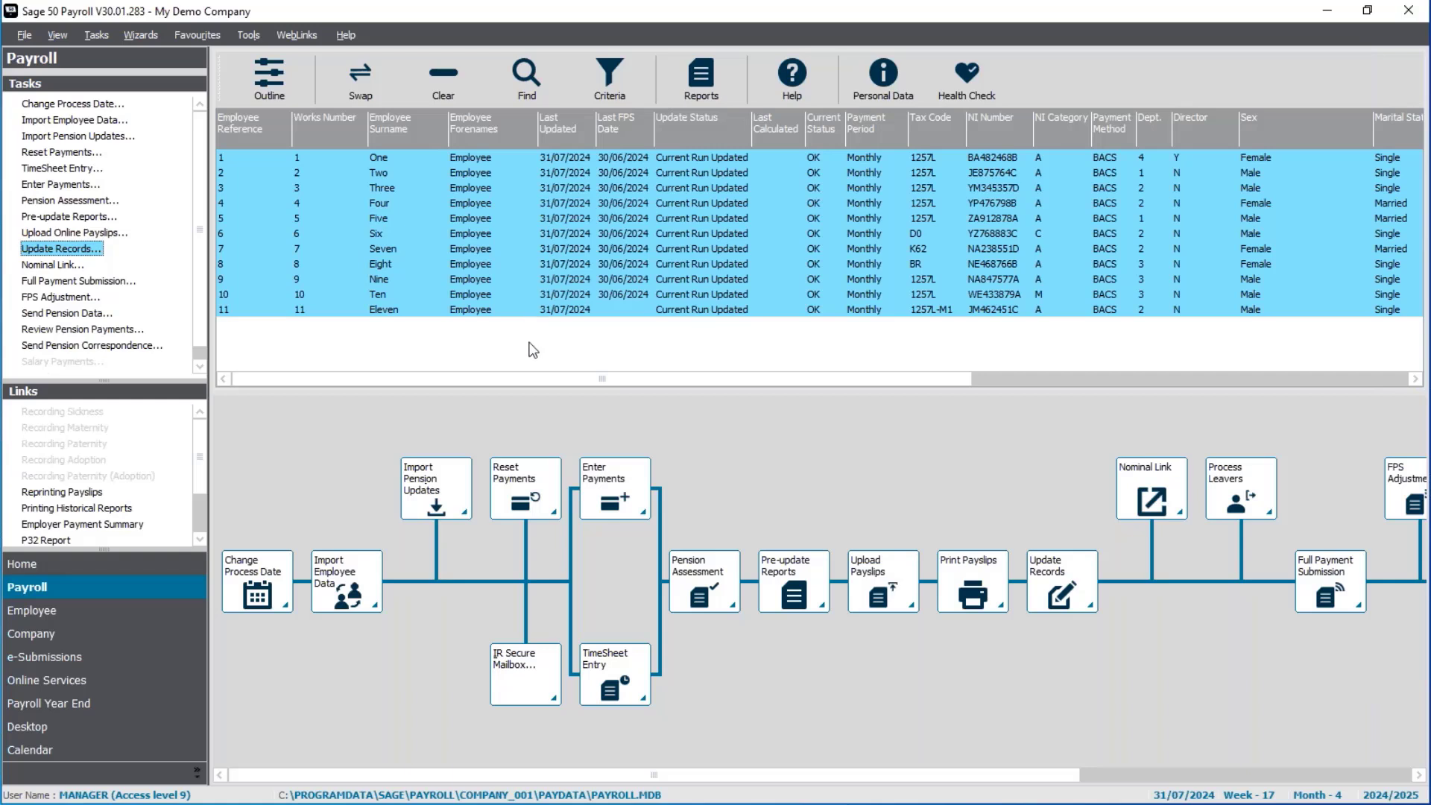
Check the tax month 4 entry in the payment history of employee 1's record and close the record
{"action": "right_click", "coordinate": [509, 251]}
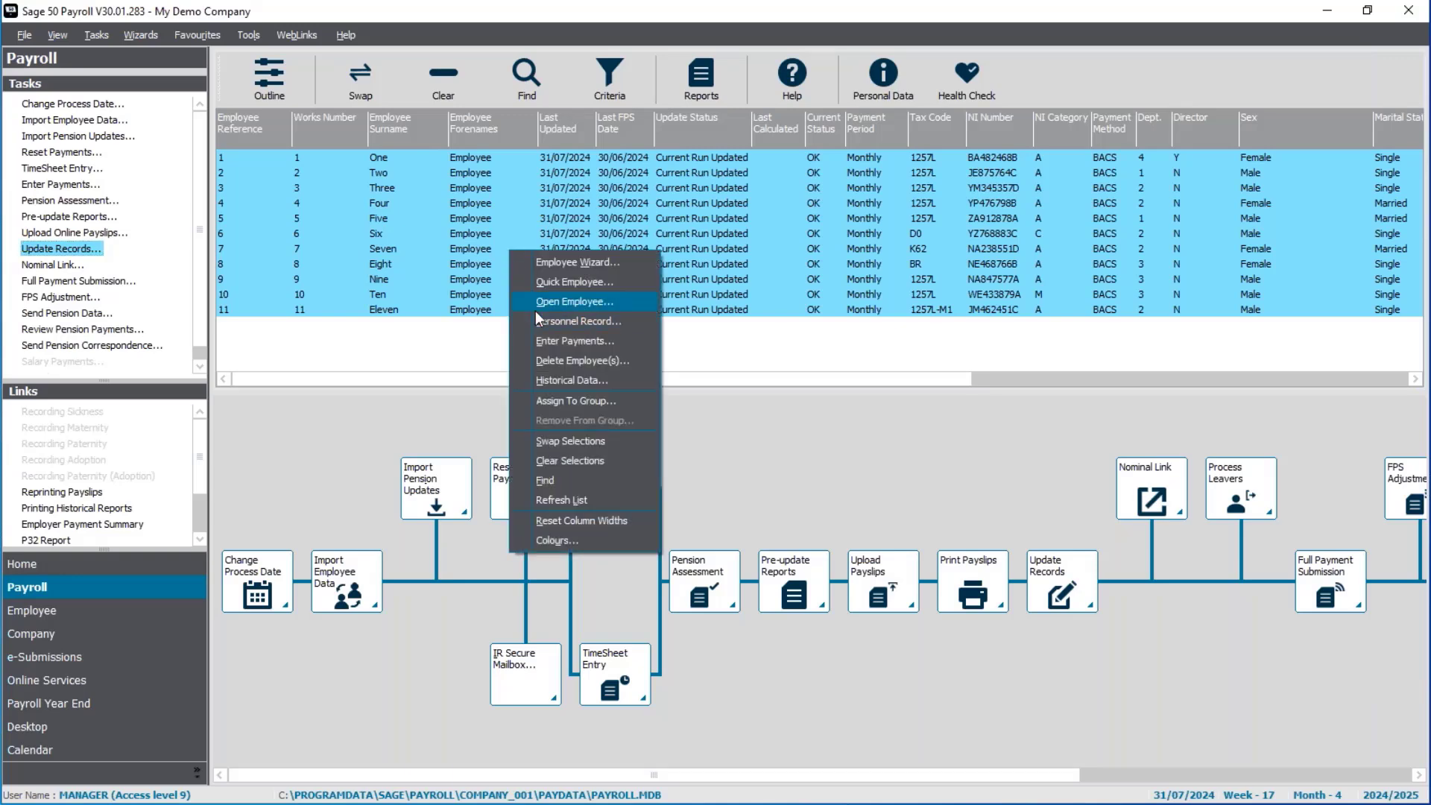
{"action": "left_click", "coordinate": [536, 309]}
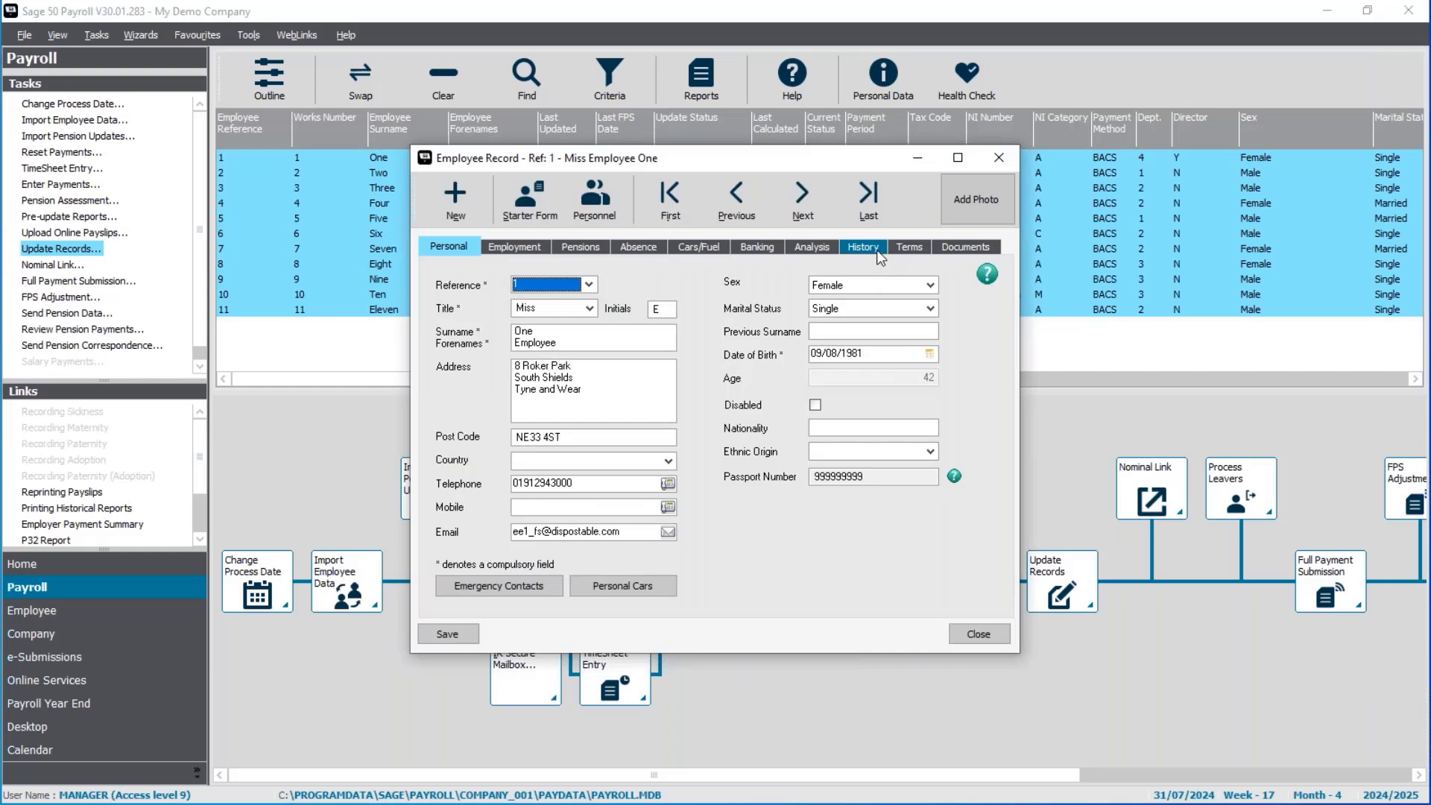
{"action": "left_click", "coordinate": [863, 247]}
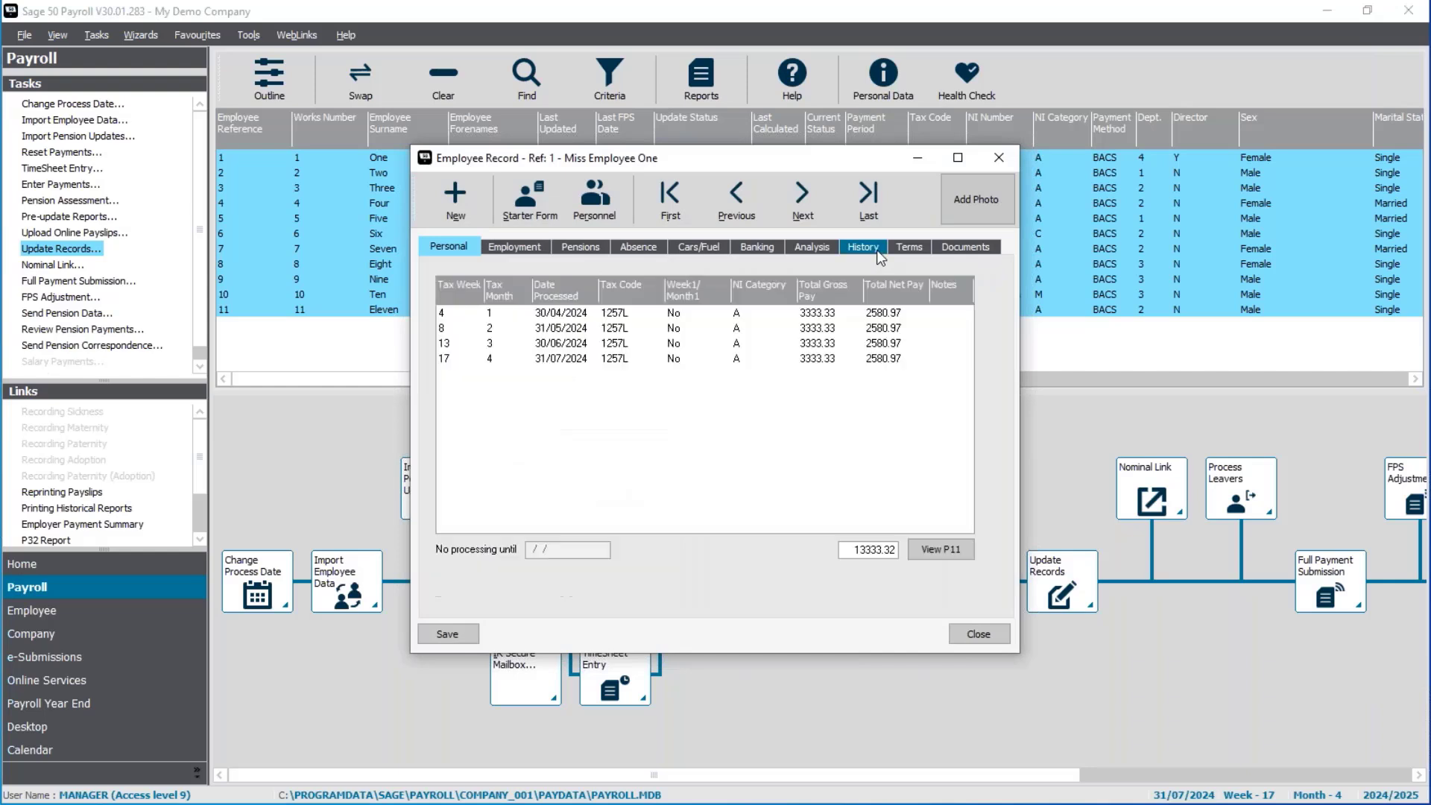
{"action": "left_click", "coordinate": [712, 360]}
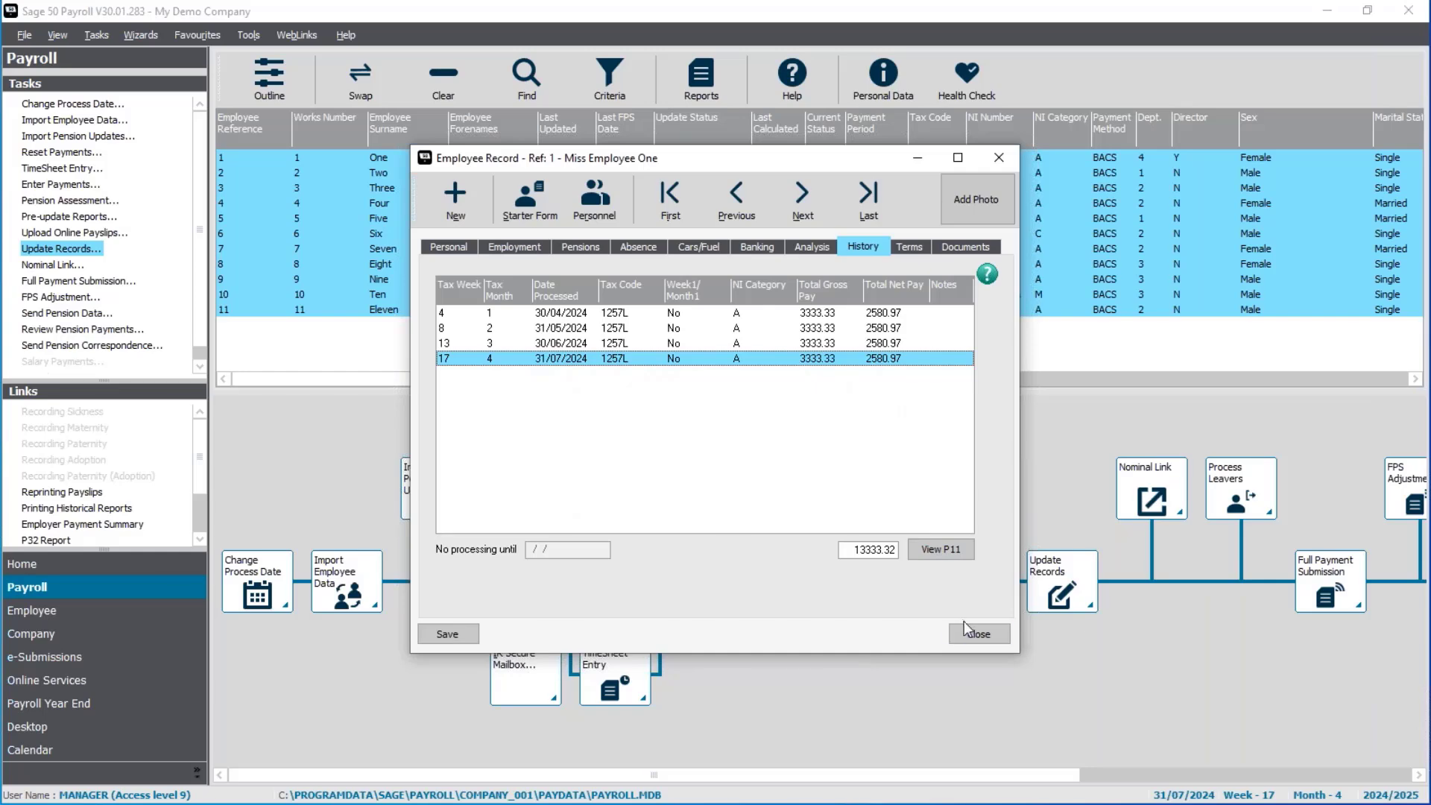
{"action": "left_click", "coordinate": [971, 638]}
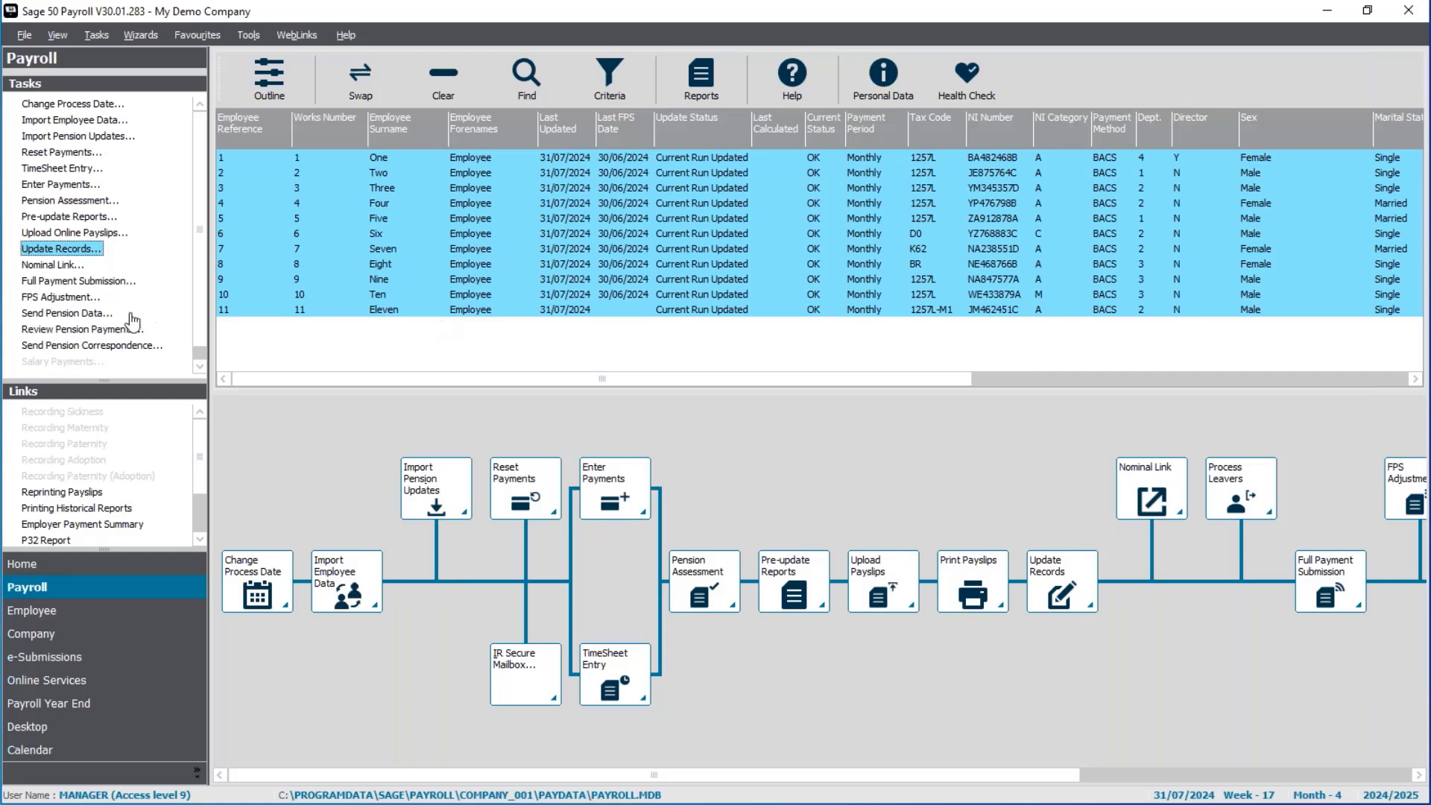
Send the Full Payment Submission for all selected employees, acknowledging the HMRC receipt warning and checking the credentials and employee list before submitting
{"action": "left_click", "coordinate": [42, 284]}
{"action": "left_click", "coordinate": [411, 494]}
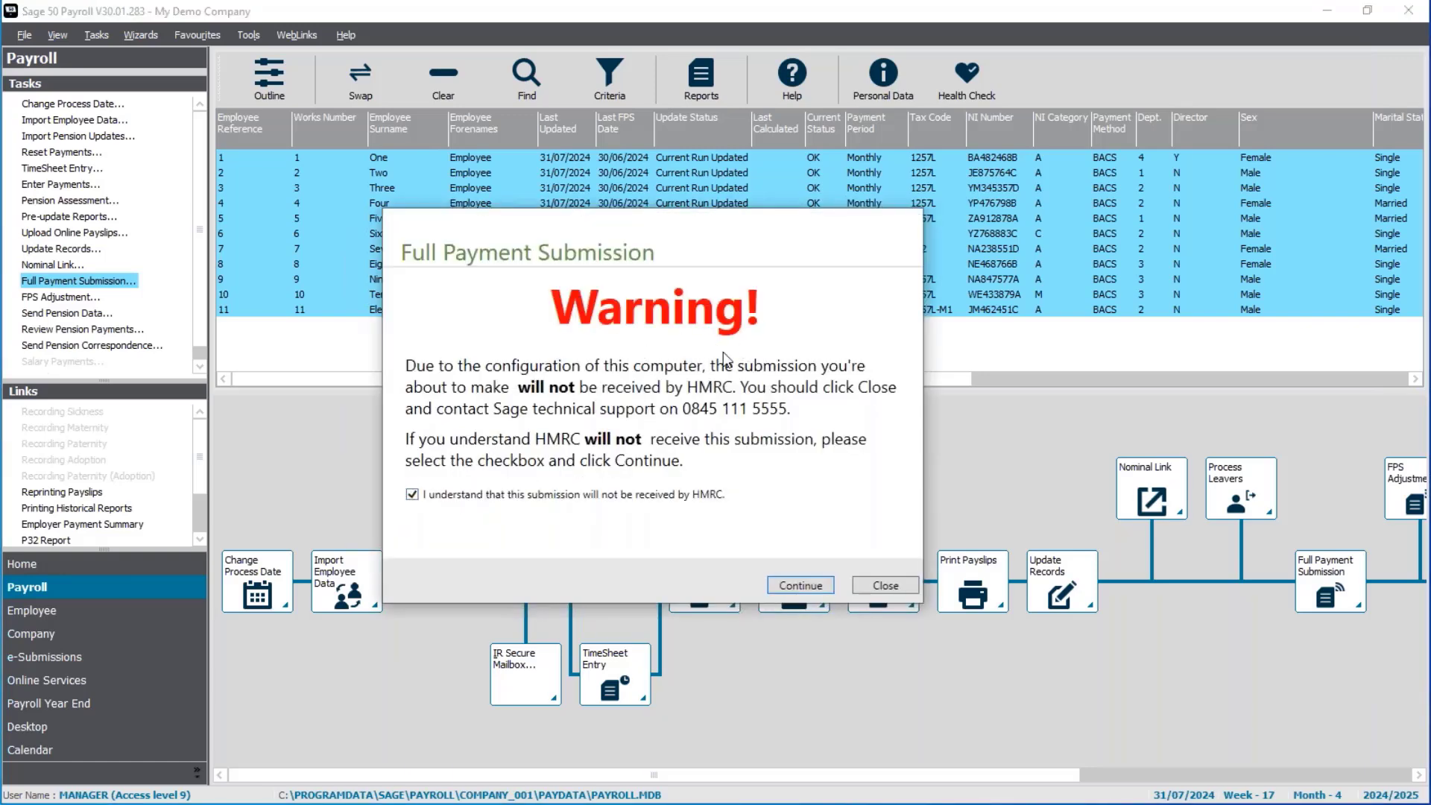
{"action": "left_click", "coordinate": [797, 586]}
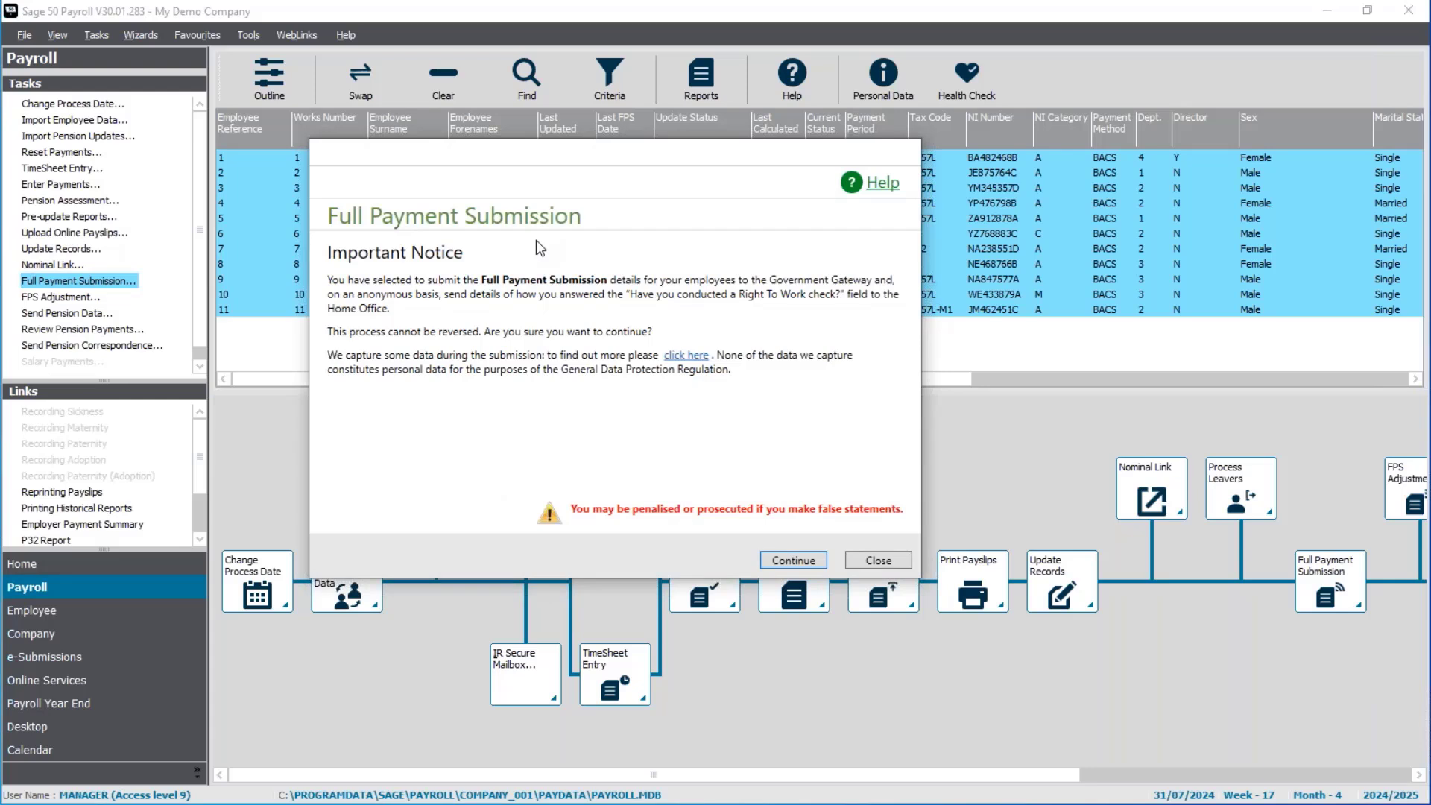
{"action": "left_click", "coordinate": [782, 565]}
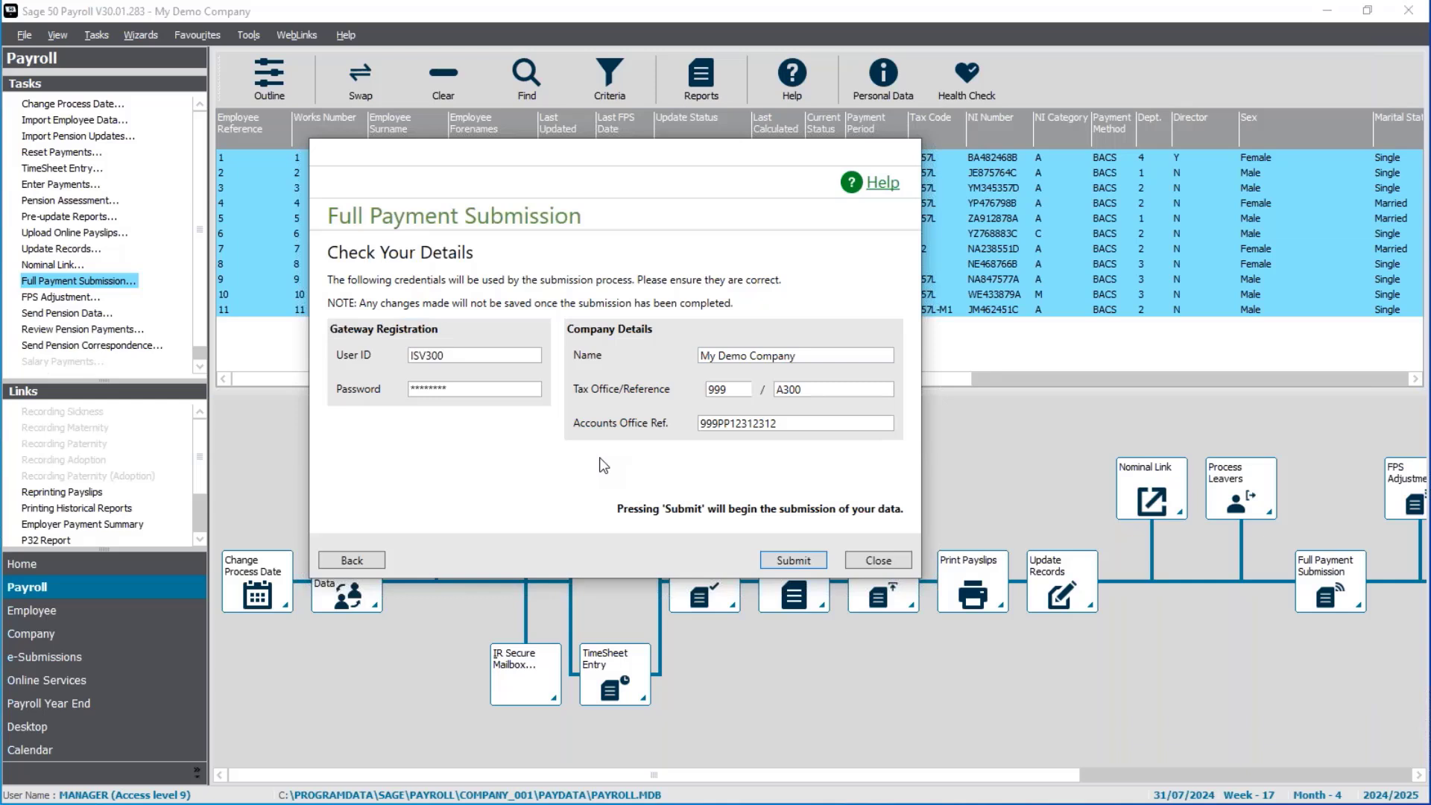
{"action": "left_click", "coordinate": [791, 570]}
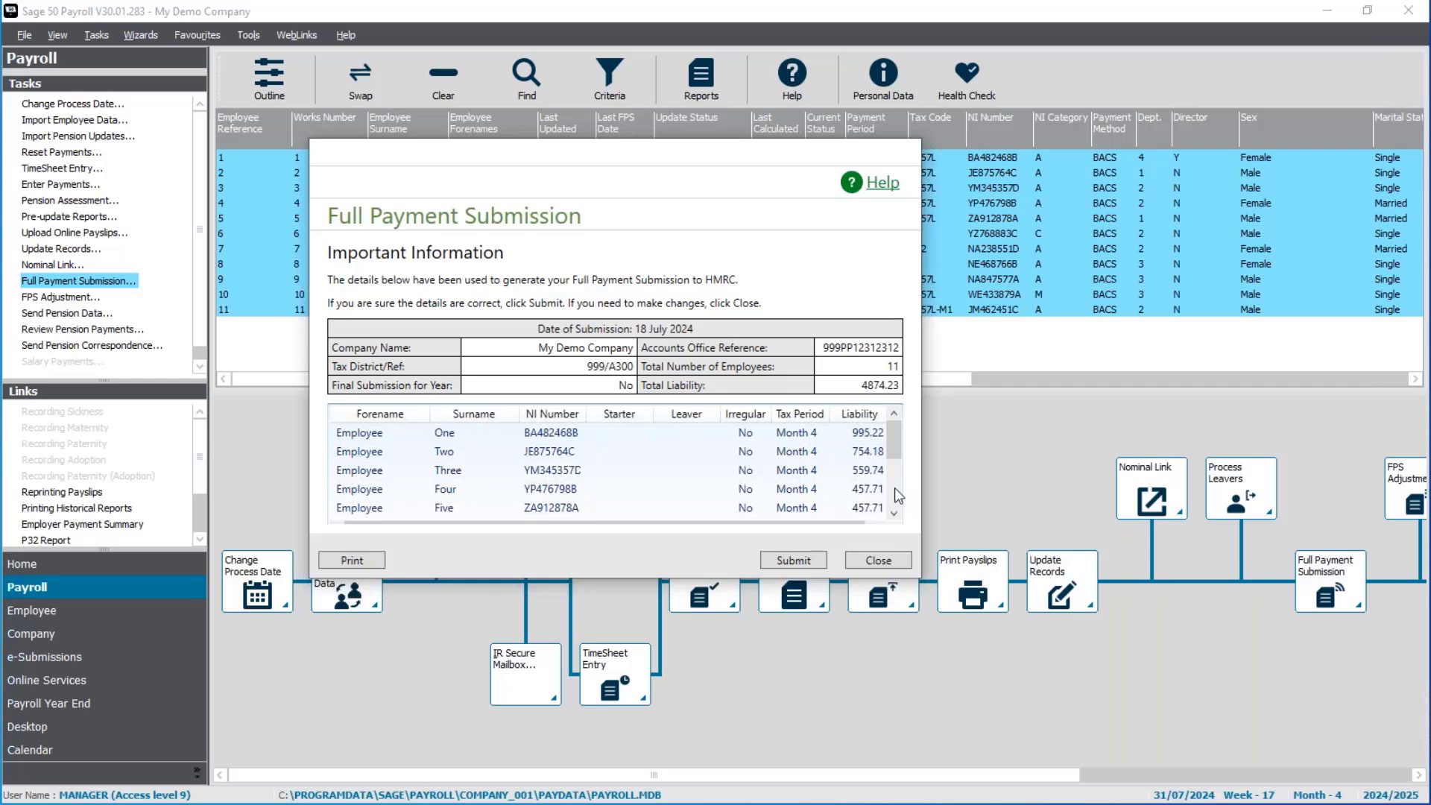
{"action": "scroll", "coordinate": [894, 487], "scroll_direction": "down", "scroll_amount": 2}
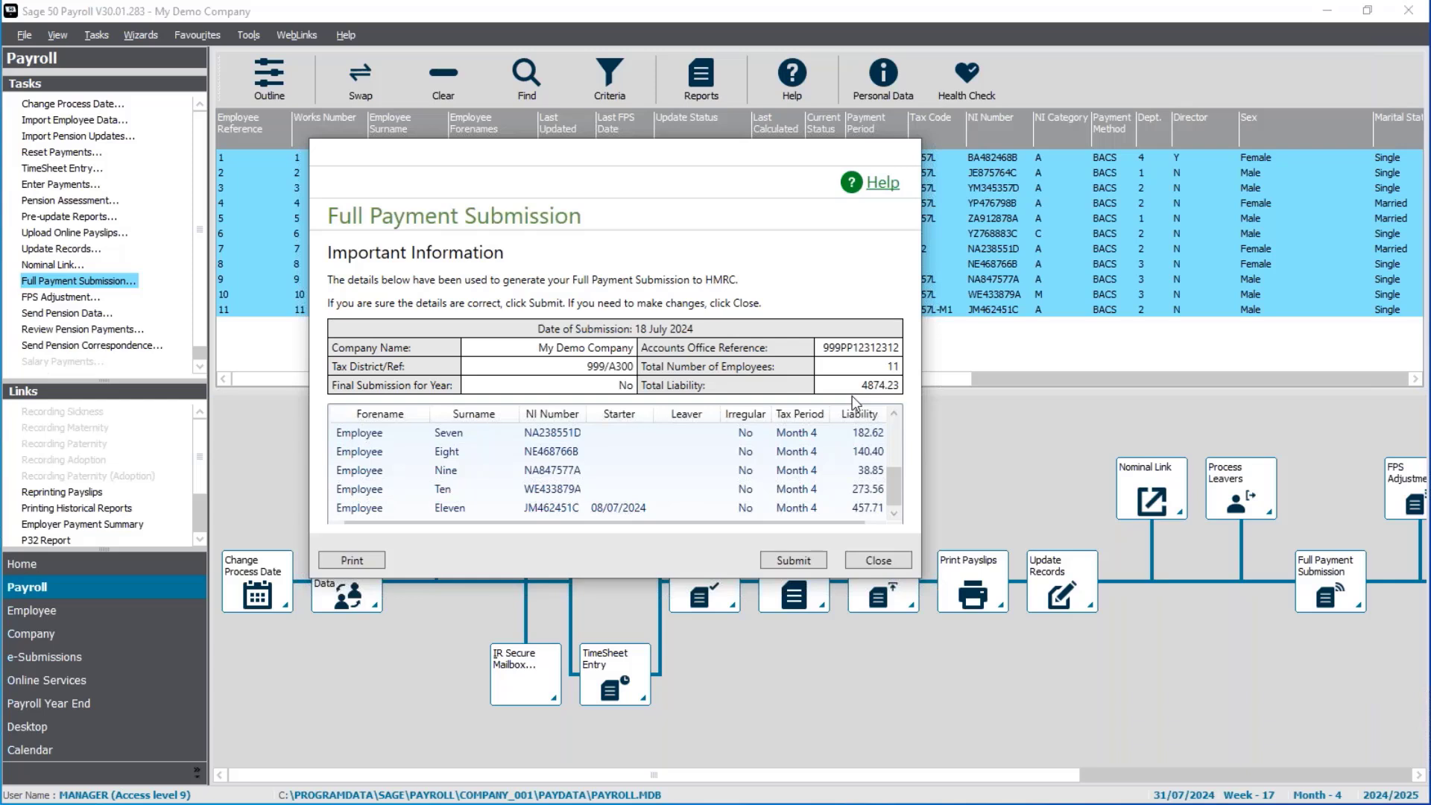
{"action": "left_click", "coordinate": [786, 565]}
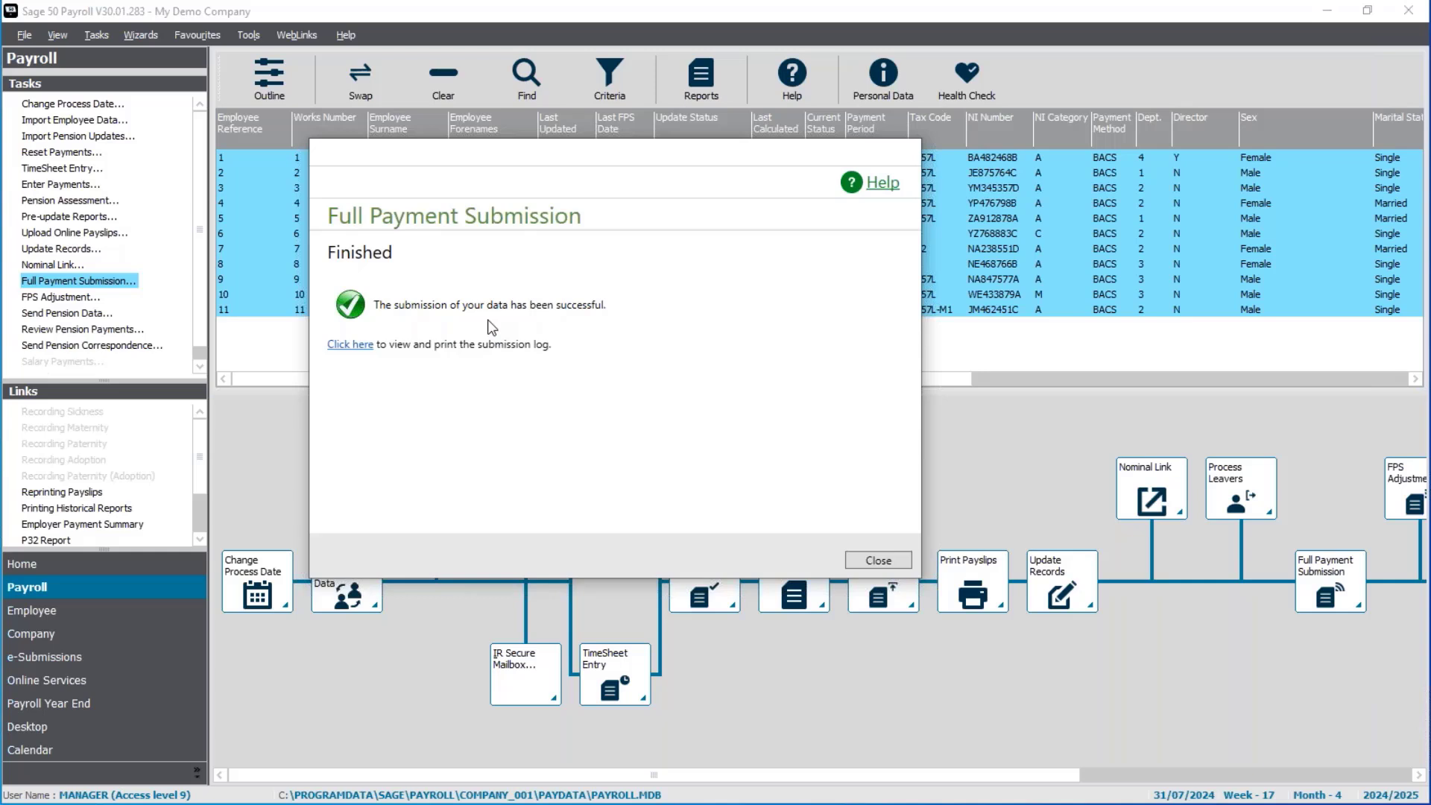
{"action": "left_click", "coordinate": [878, 561]}
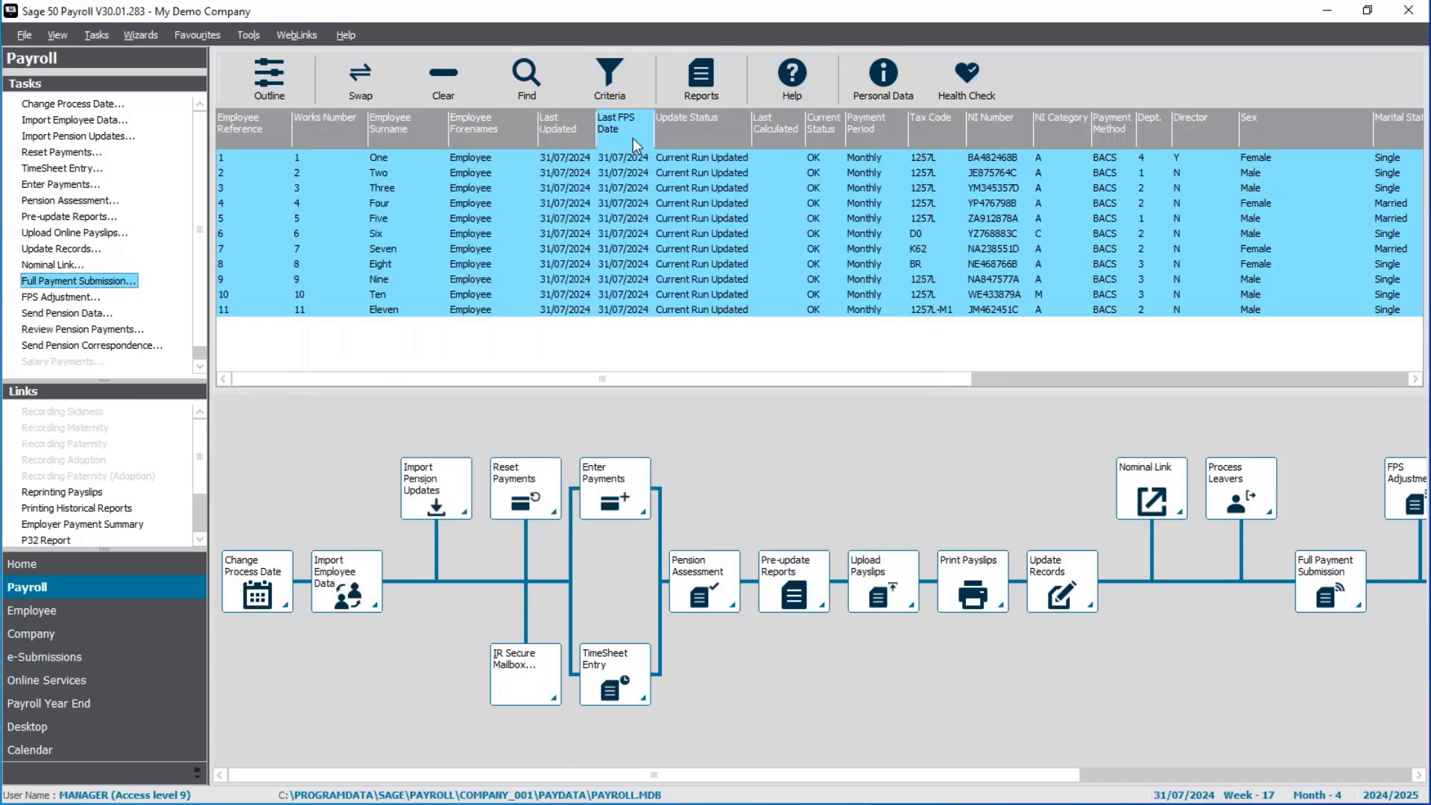
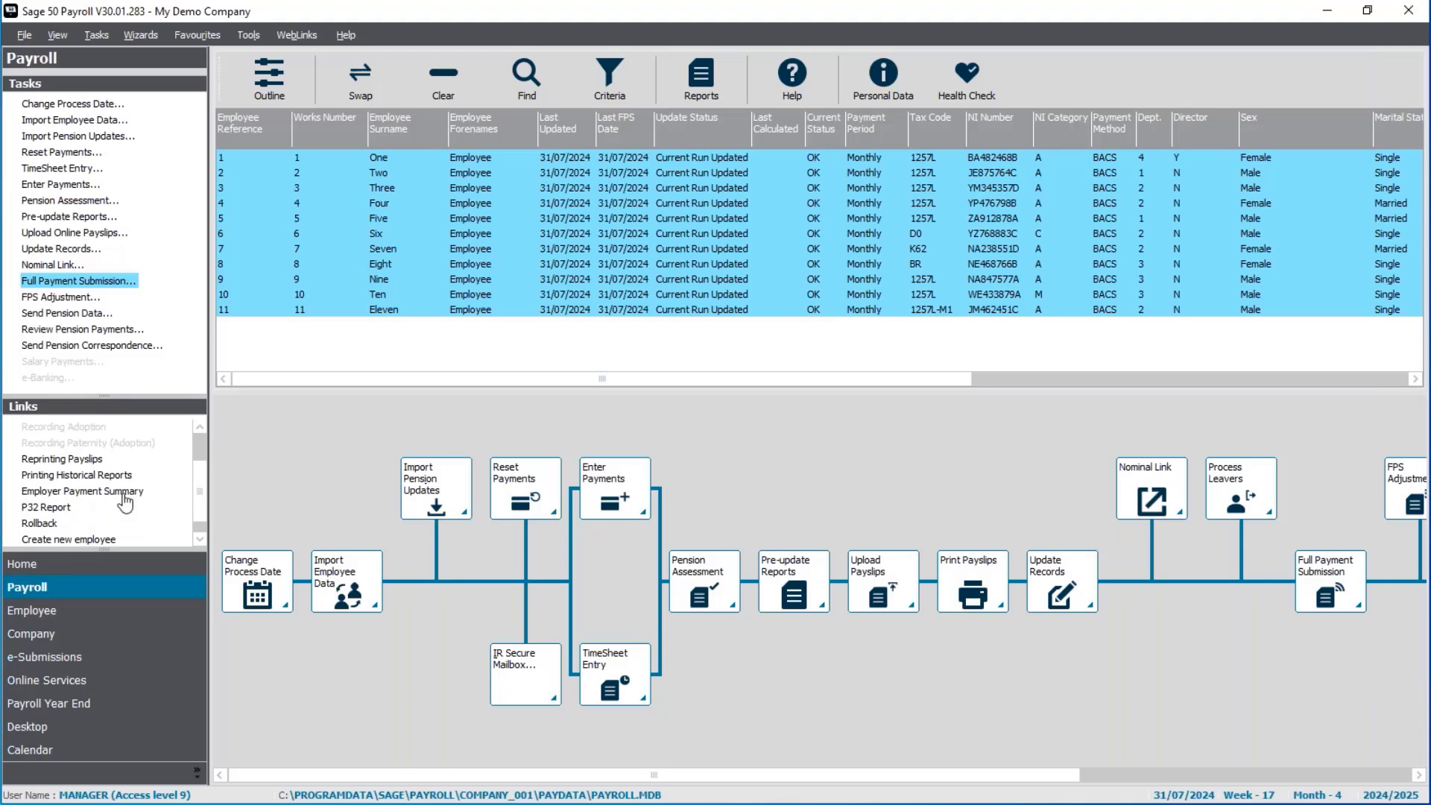
Preview the Form P32 Employer Payment Record for tax month 4, review its amounts and close the report
{"action": "left_click", "coordinate": [45, 511]}
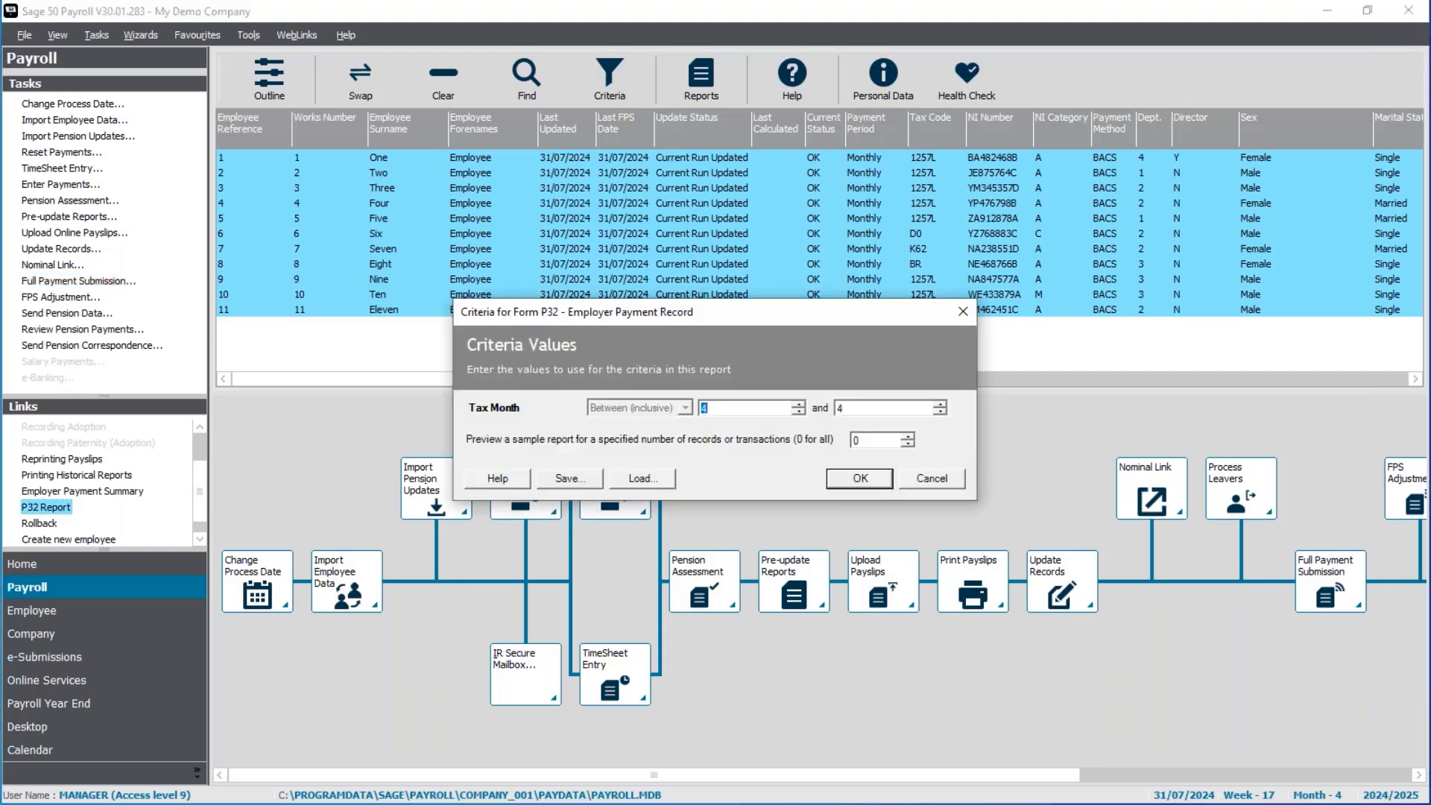
{"action": "left_click", "coordinate": [732, 412]}
{"action": "left_click", "coordinate": [887, 409]}
{"action": "left_click", "coordinate": [865, 480]}
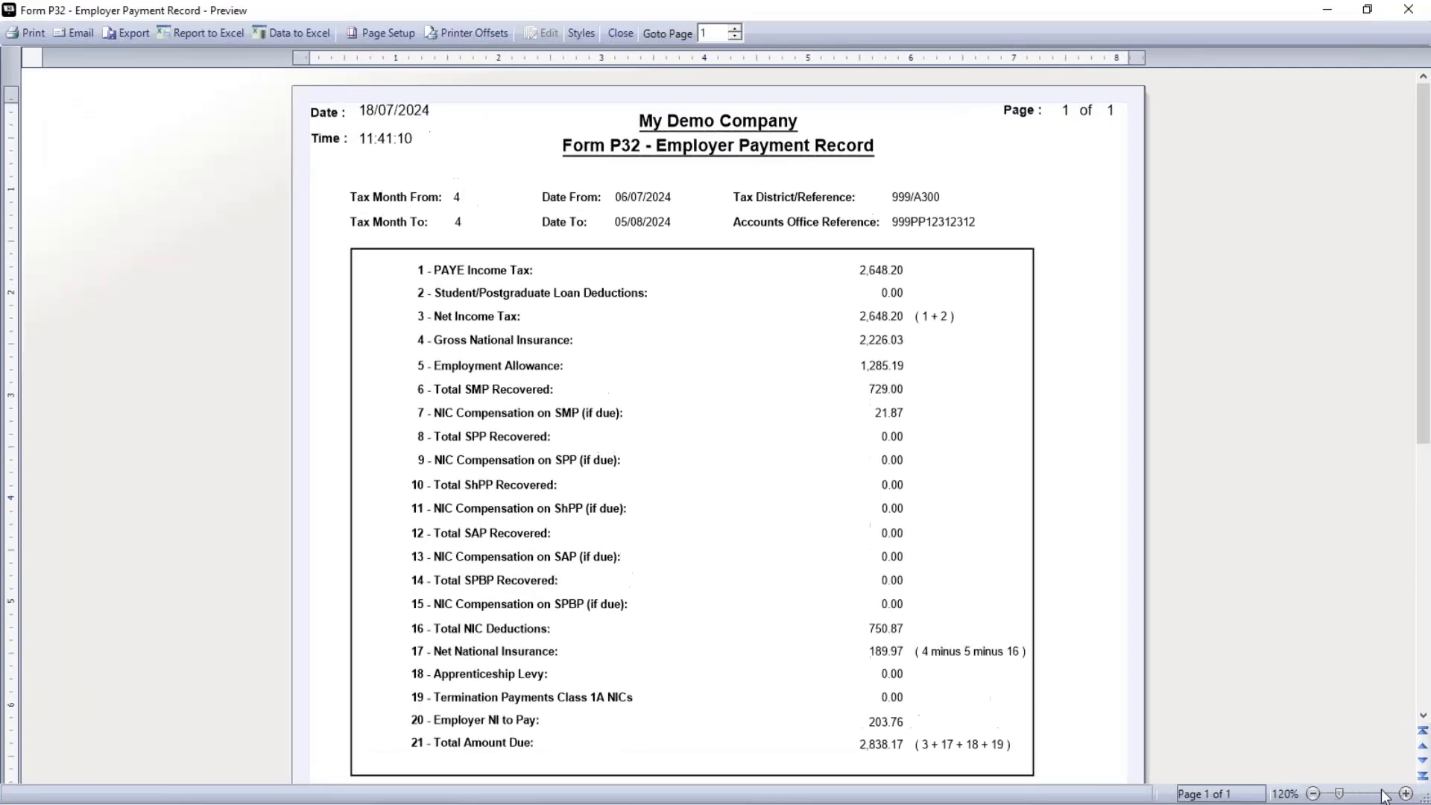
{"action": "scroll", "coordinate": [994, 517], "scroll_direction": "down", "scroll_amount": 3}
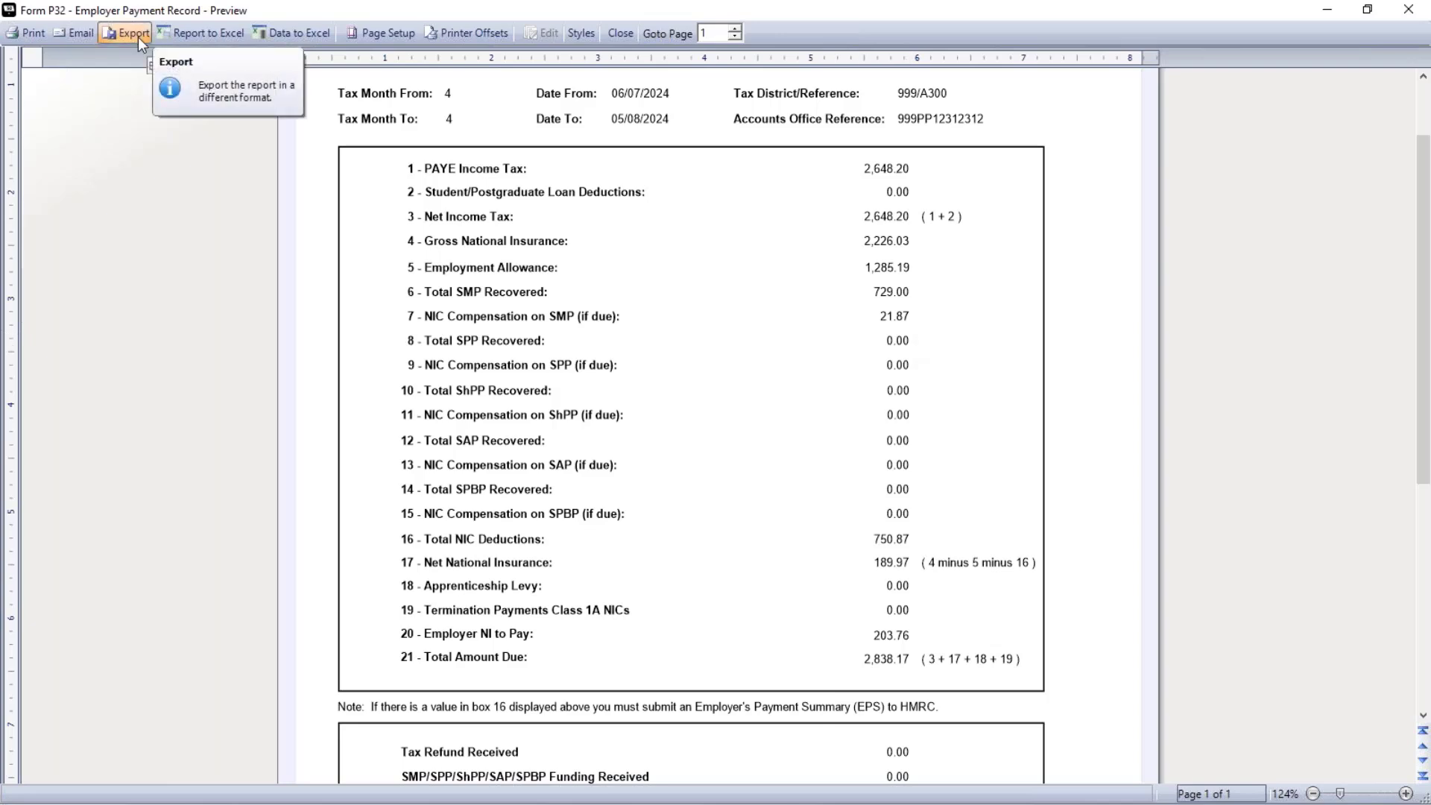
{"action": "left_click", "coordinate": [621, 33]}
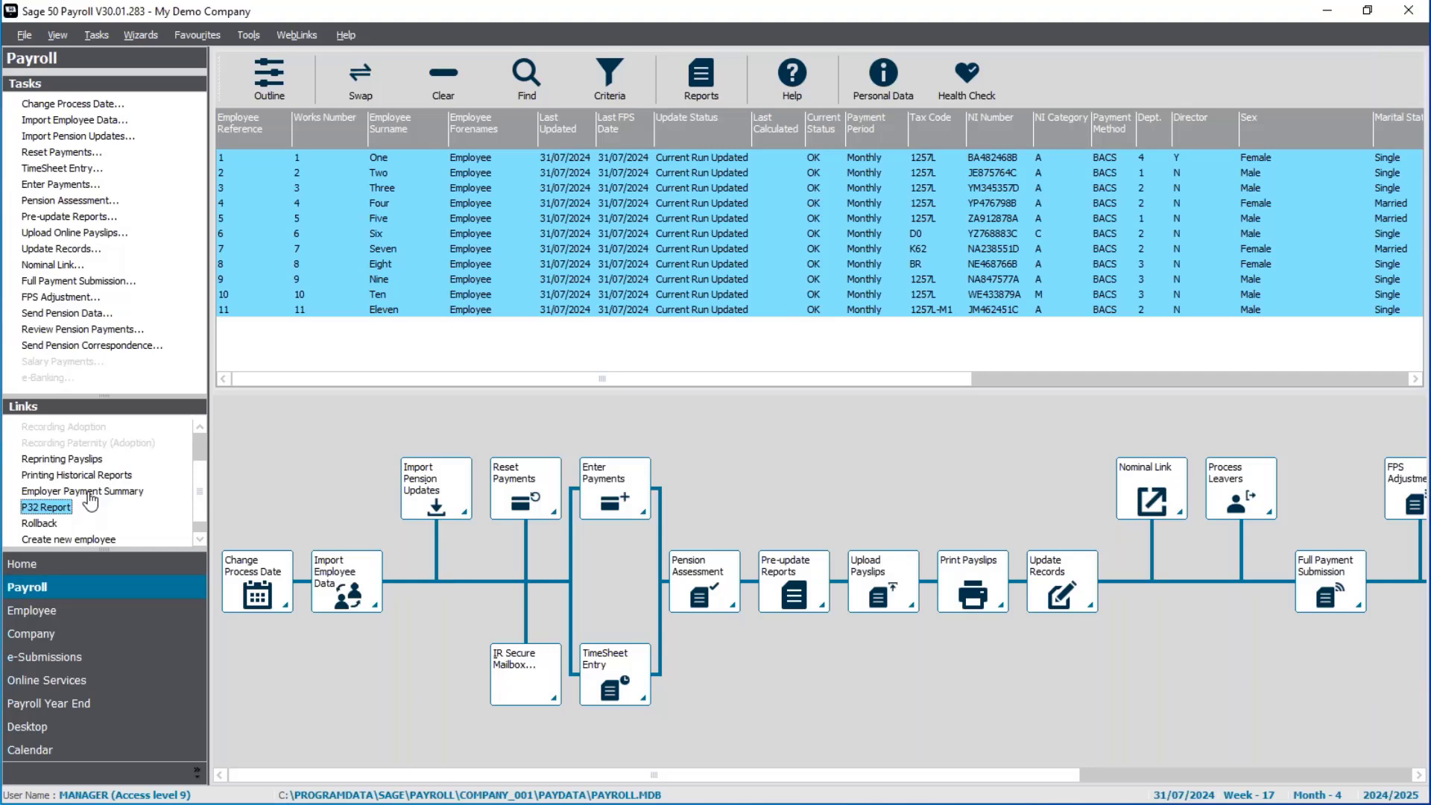
Complete the Employer Payment Summary wizard as an adjustment to the HMRC payment, keeping the prefilled recovery, CIS deduction and apprenticeship levy values
{"action": "left_click", "coordinate": [87, 492]}
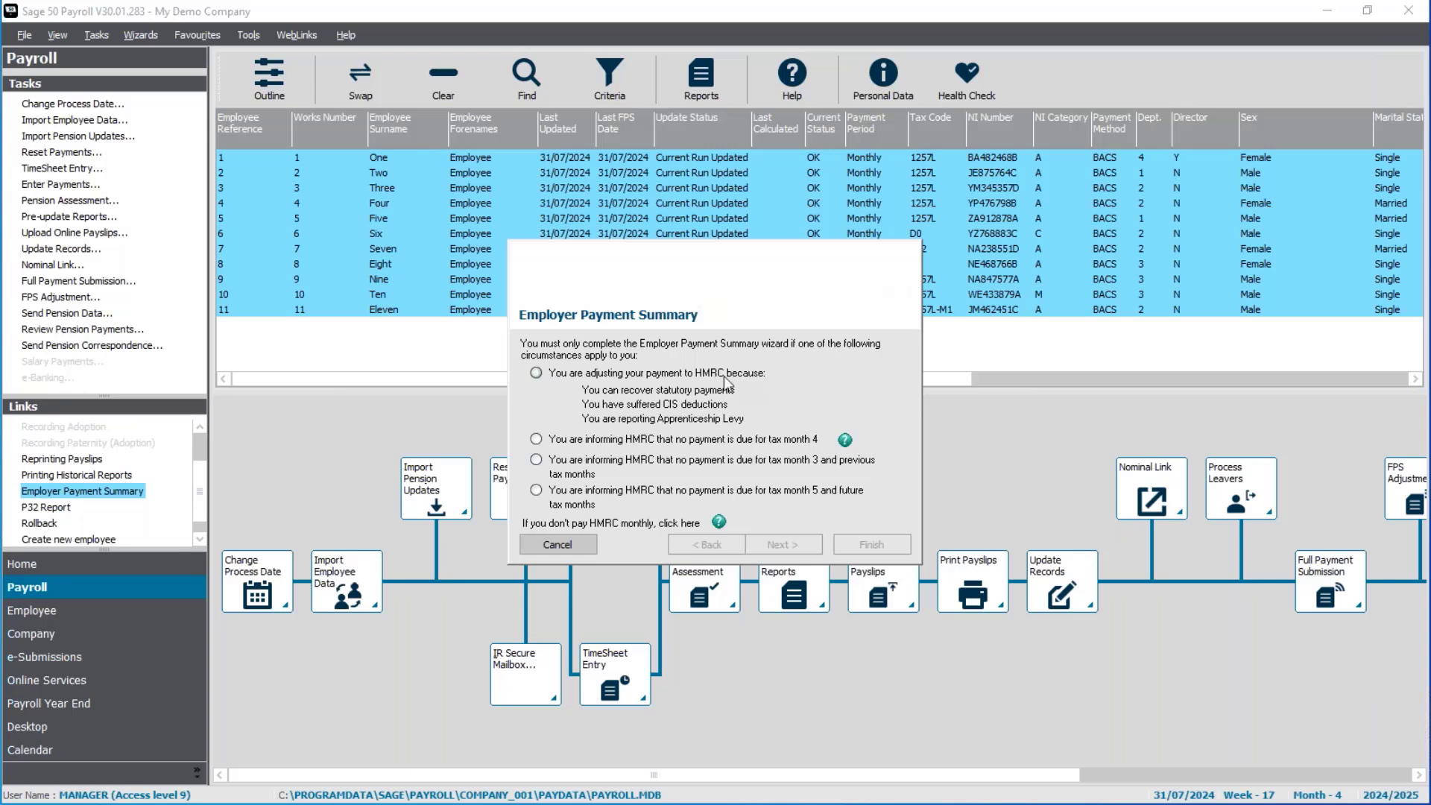
{"action": "left_click", "coordinate": [701, 377]}
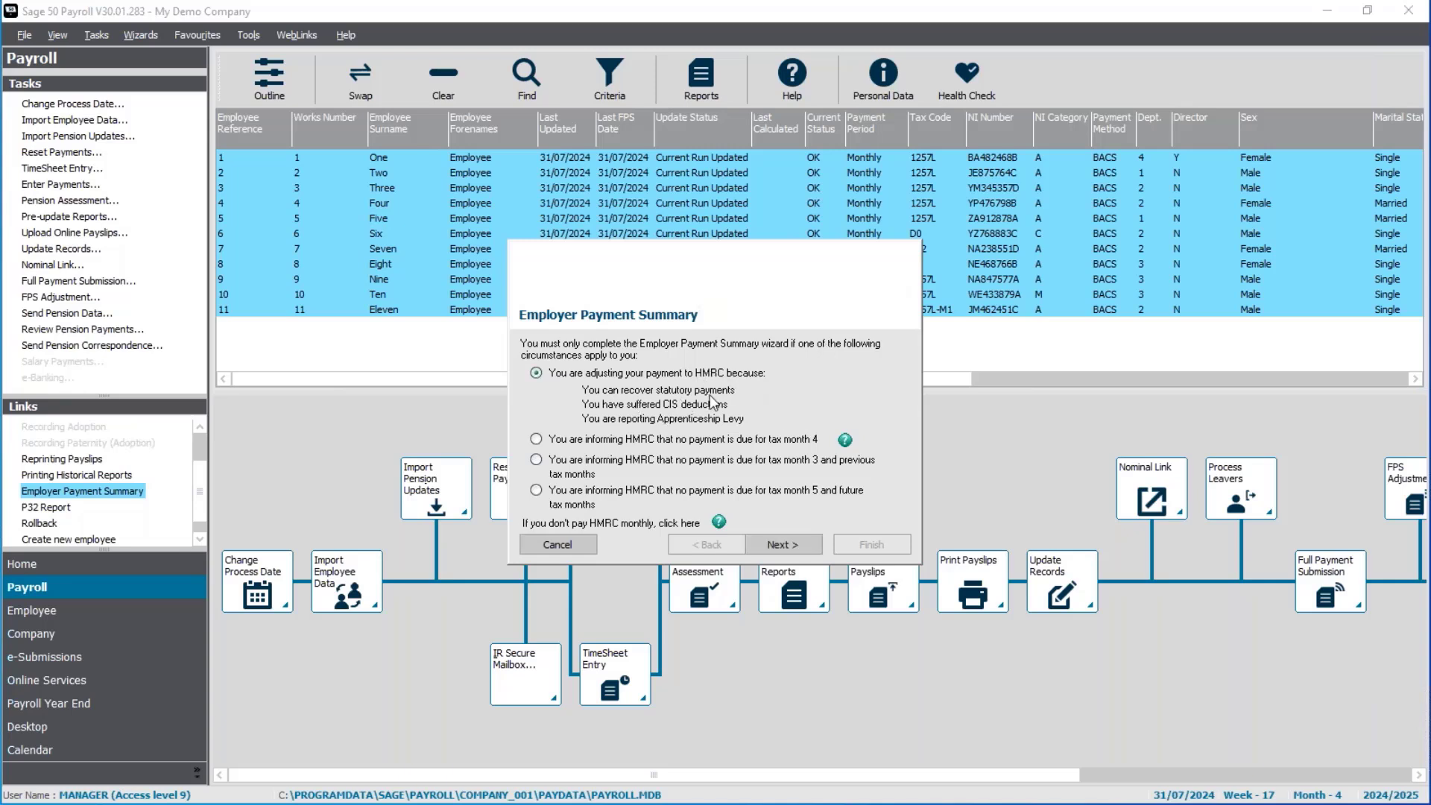
{"action": "left_click", "coordinate": [796, 555]}
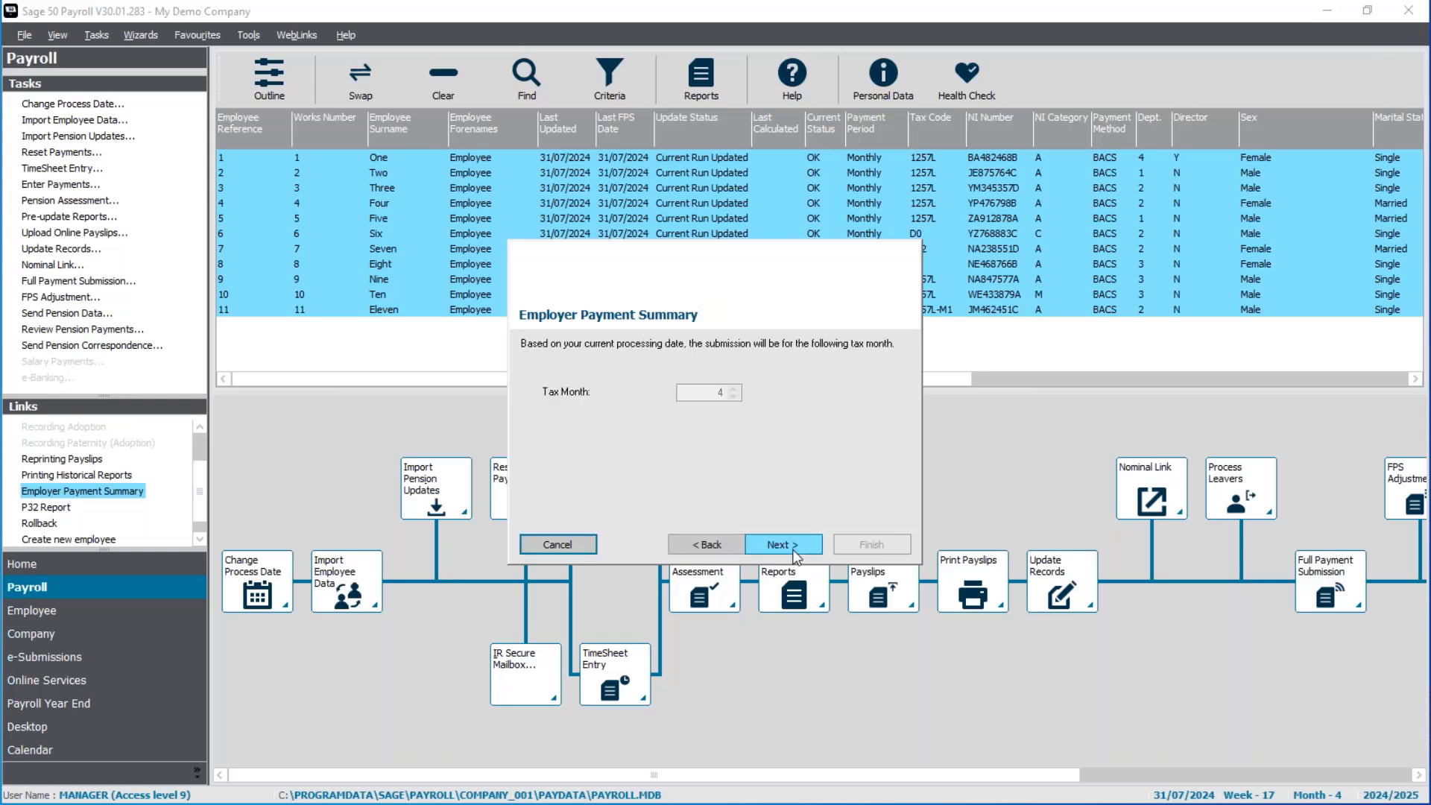
{"action": "left_click", "coordinate": [796, 555]}
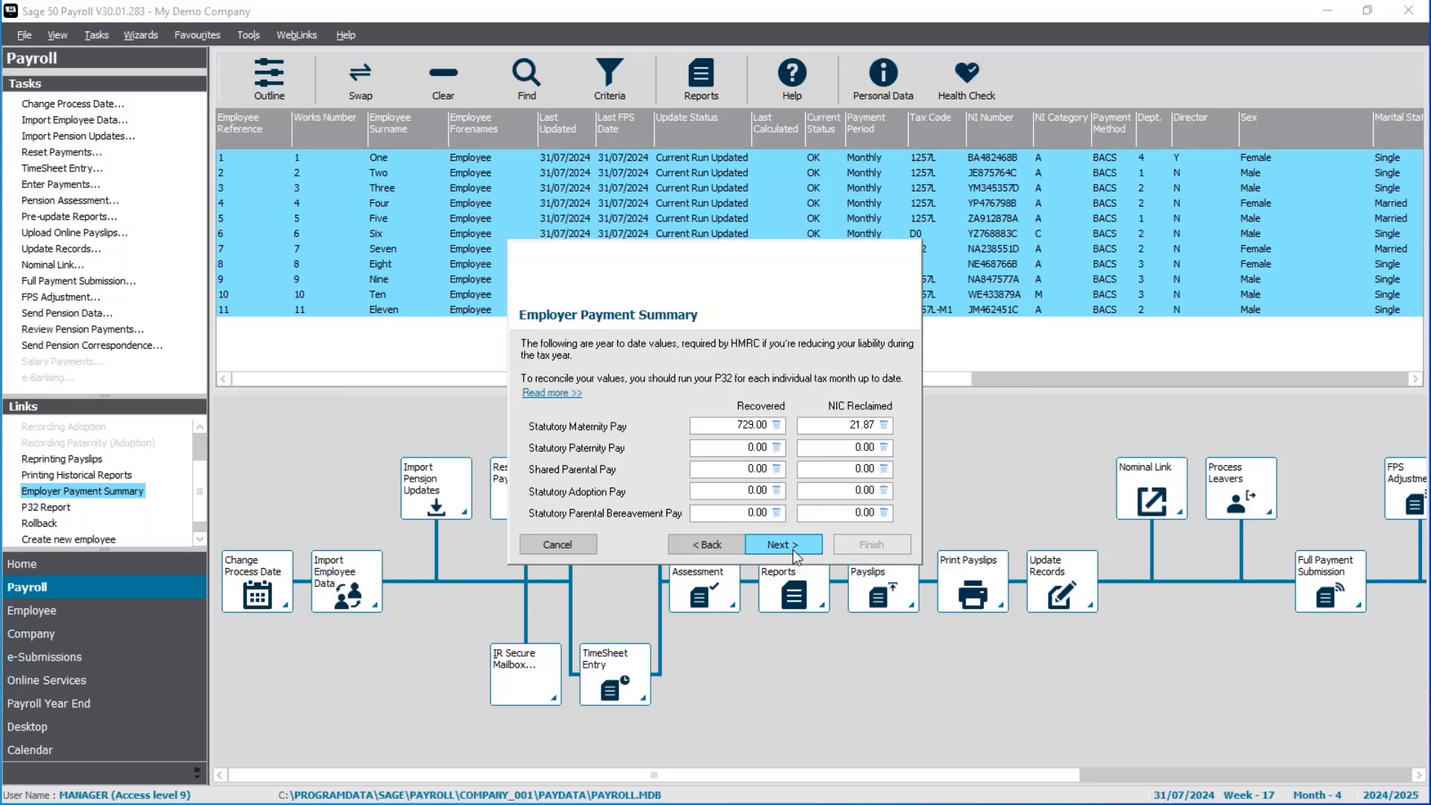
{"action": "left_click", "coordinate": [782, 545]}
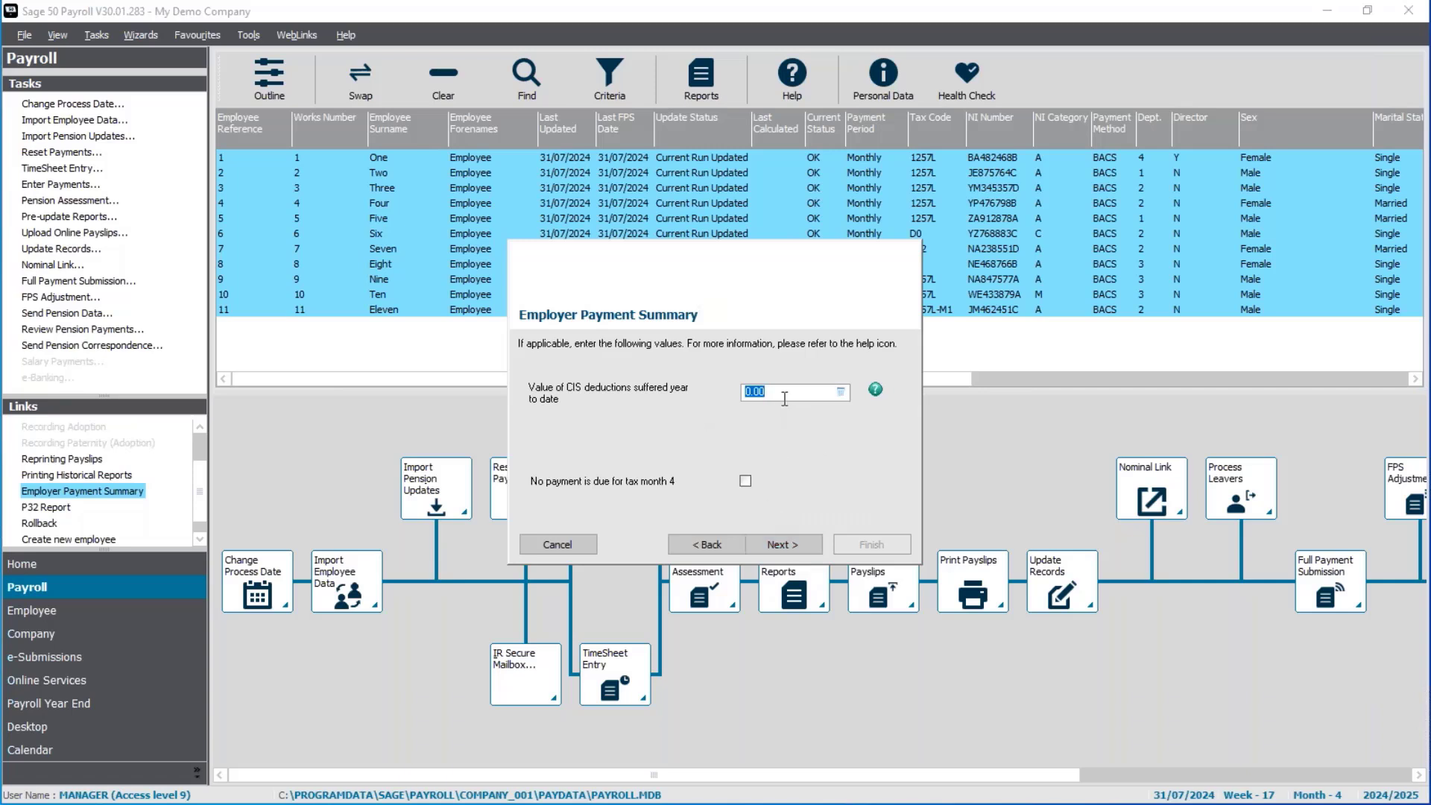
{"action": "left_click", "coordinate": [796, 547]}
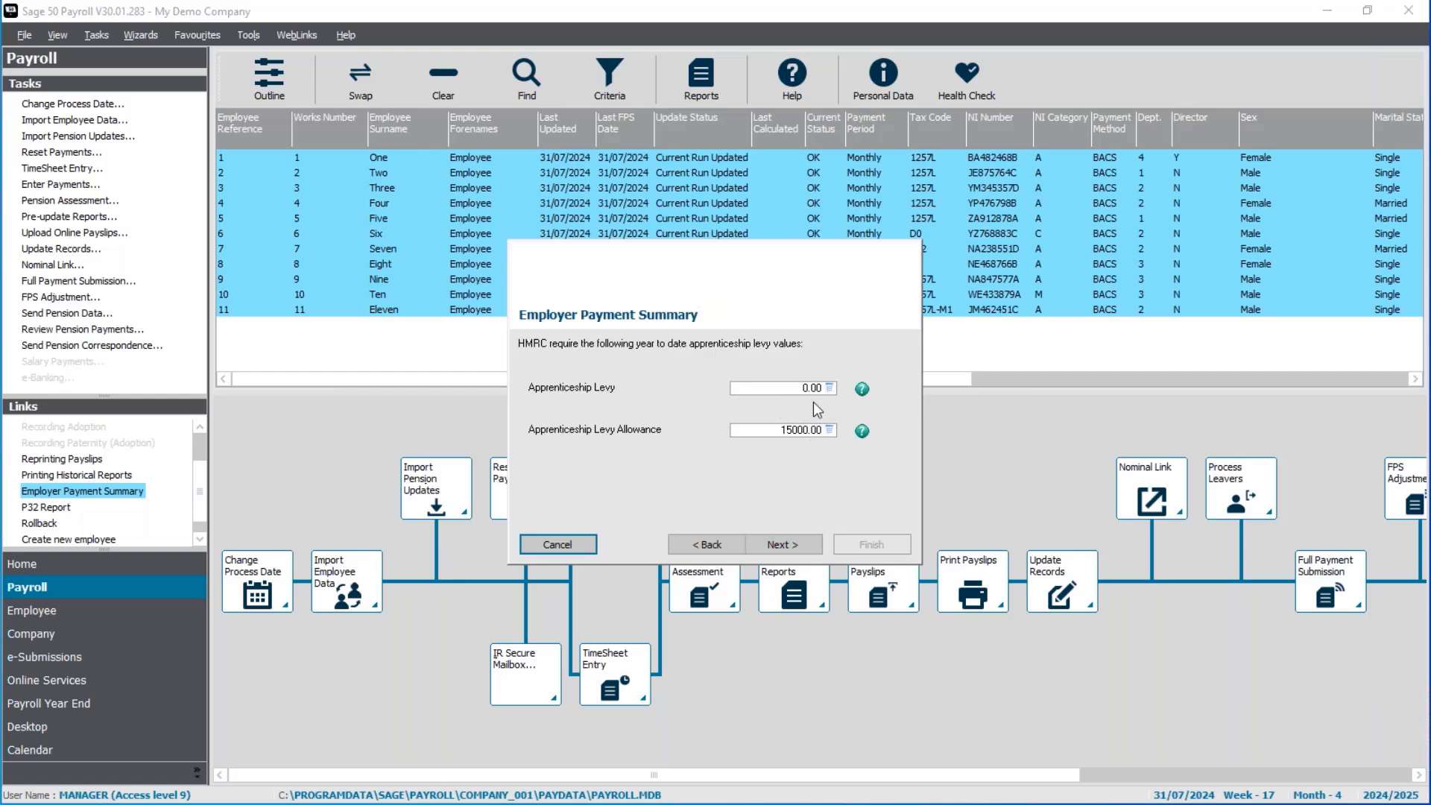
{"action": "left_click", "coordinate": [804, 544]}
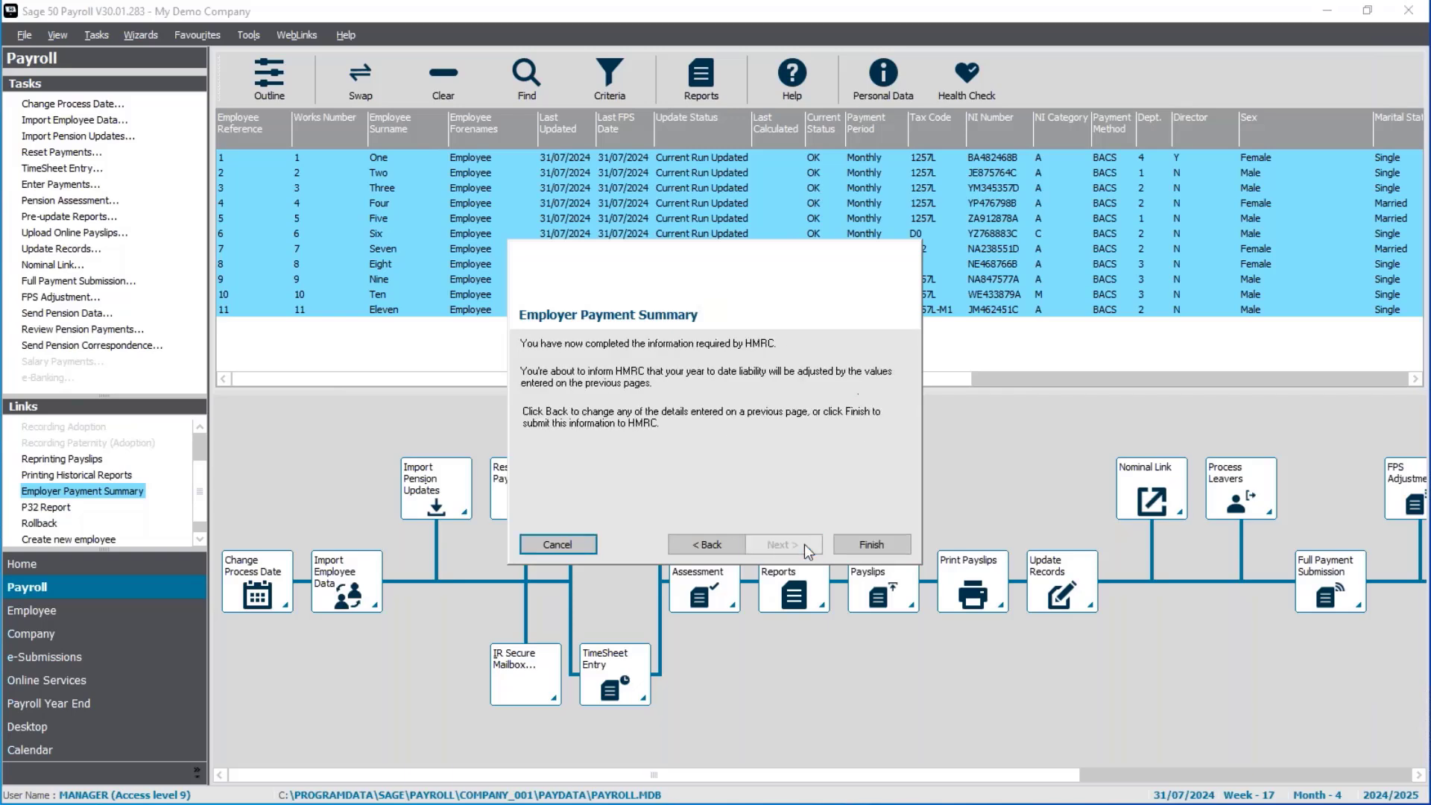
{"action": "left_click", "coordinate": [857, 547]}
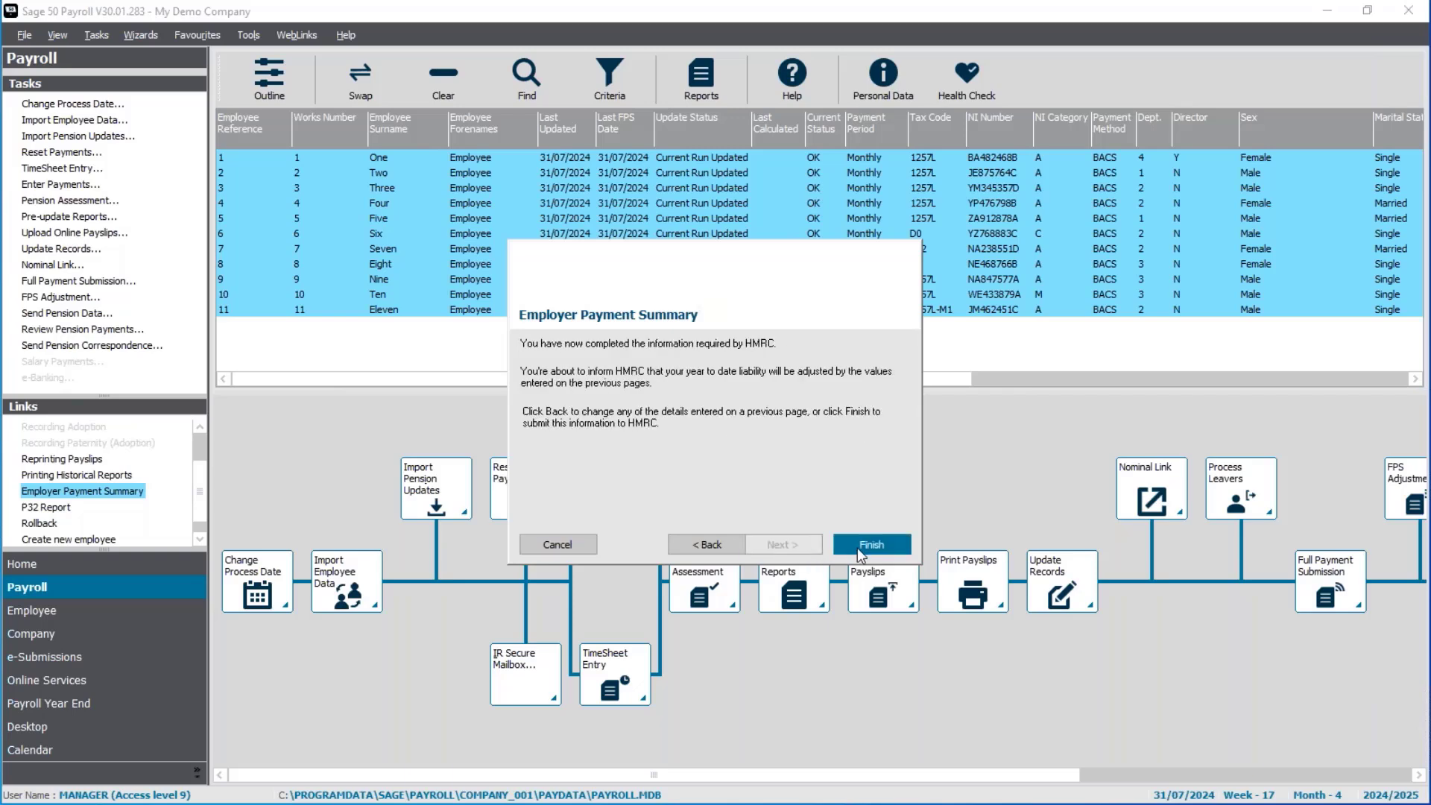
Submit the Employer Payment Summary, acknowledging that HMRC will not receive it and accepting the prefilled gateway and company details
{"action": "left_click", "coordinate": [563, 401]}
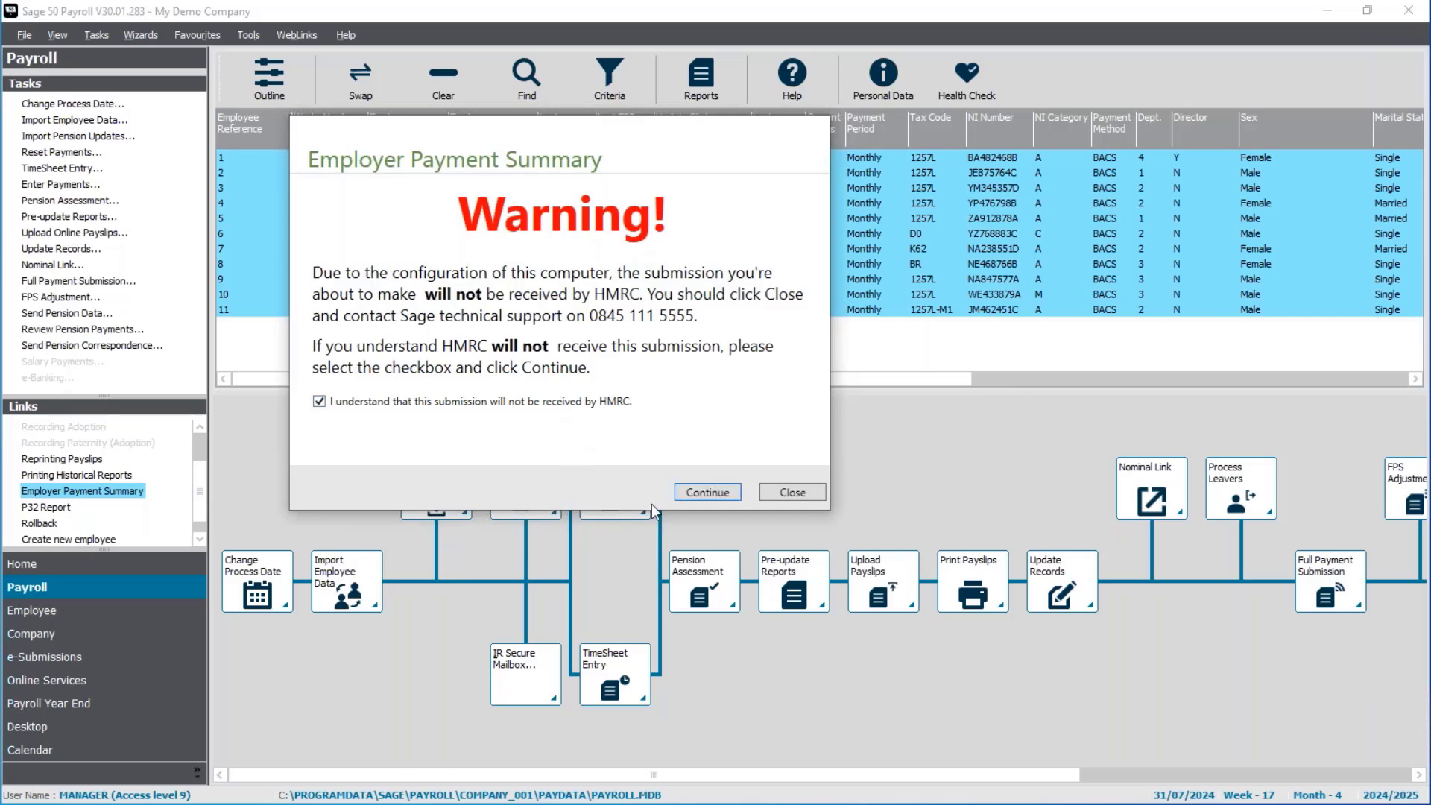
{"action": "left_click", "coordinate": [689, 492]}
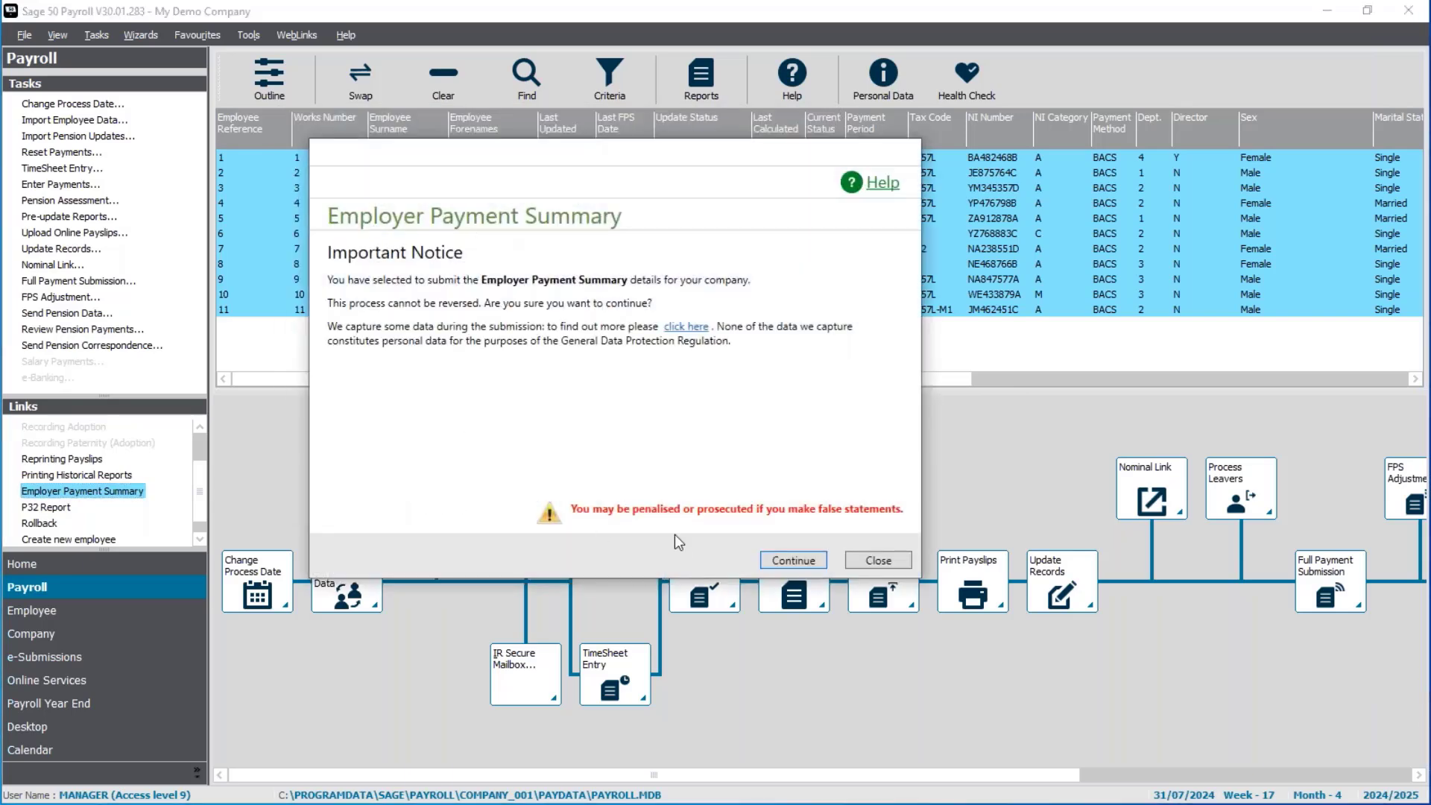
{"action": "left_click", "coordinate": [780, 562]}
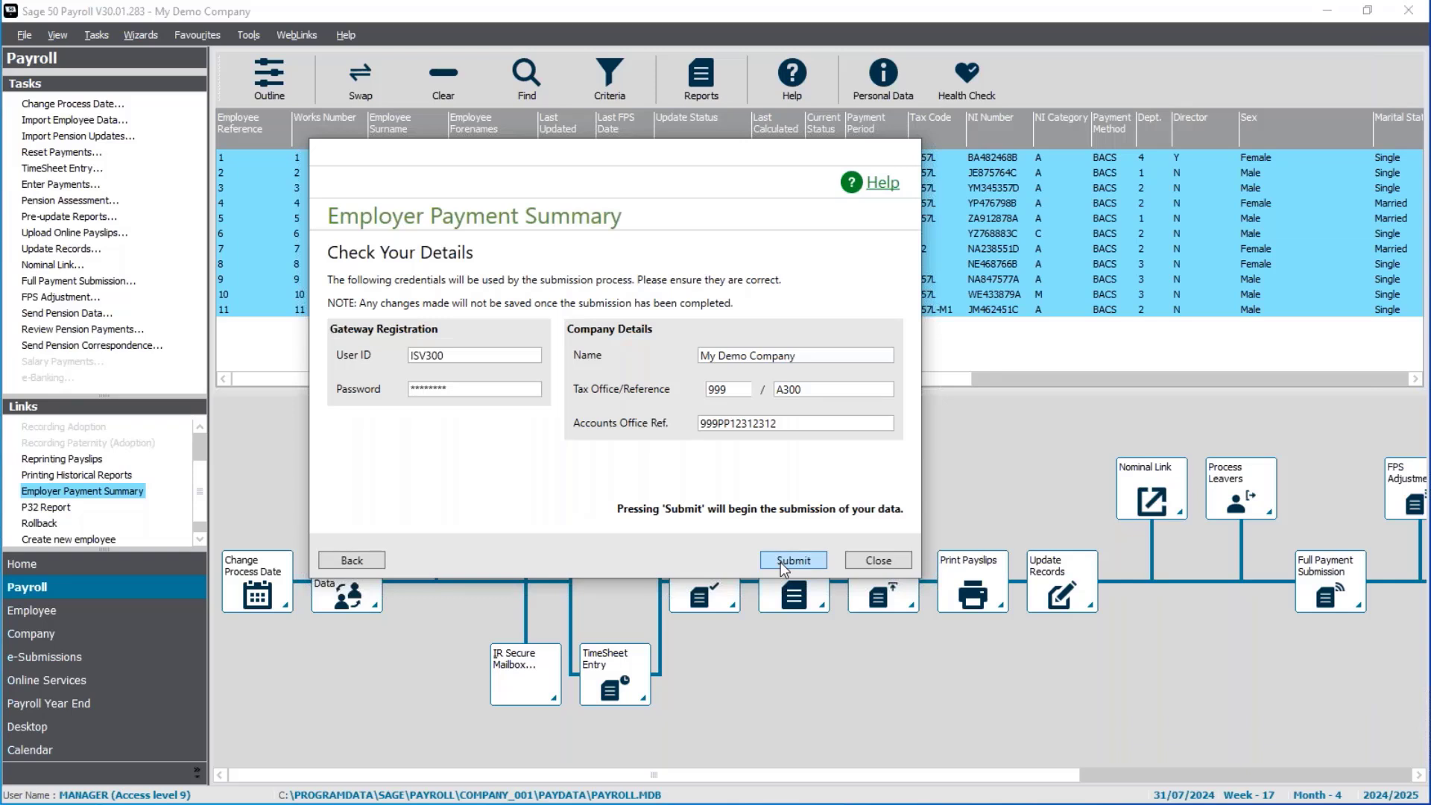
{"action": "left_click", "coordinate": [780, 562]}
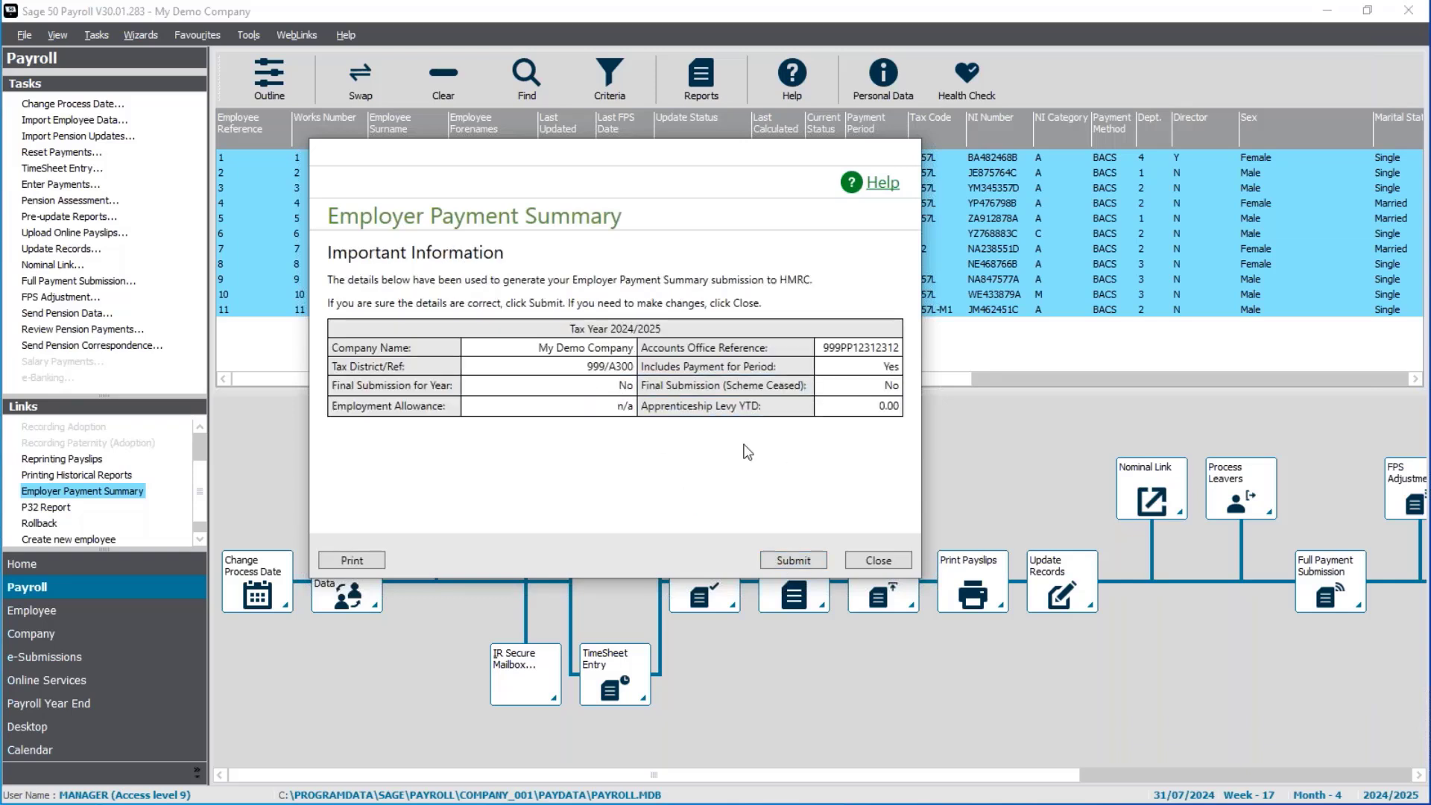
{"action": "left_click", "coordinate": [793, 561]}
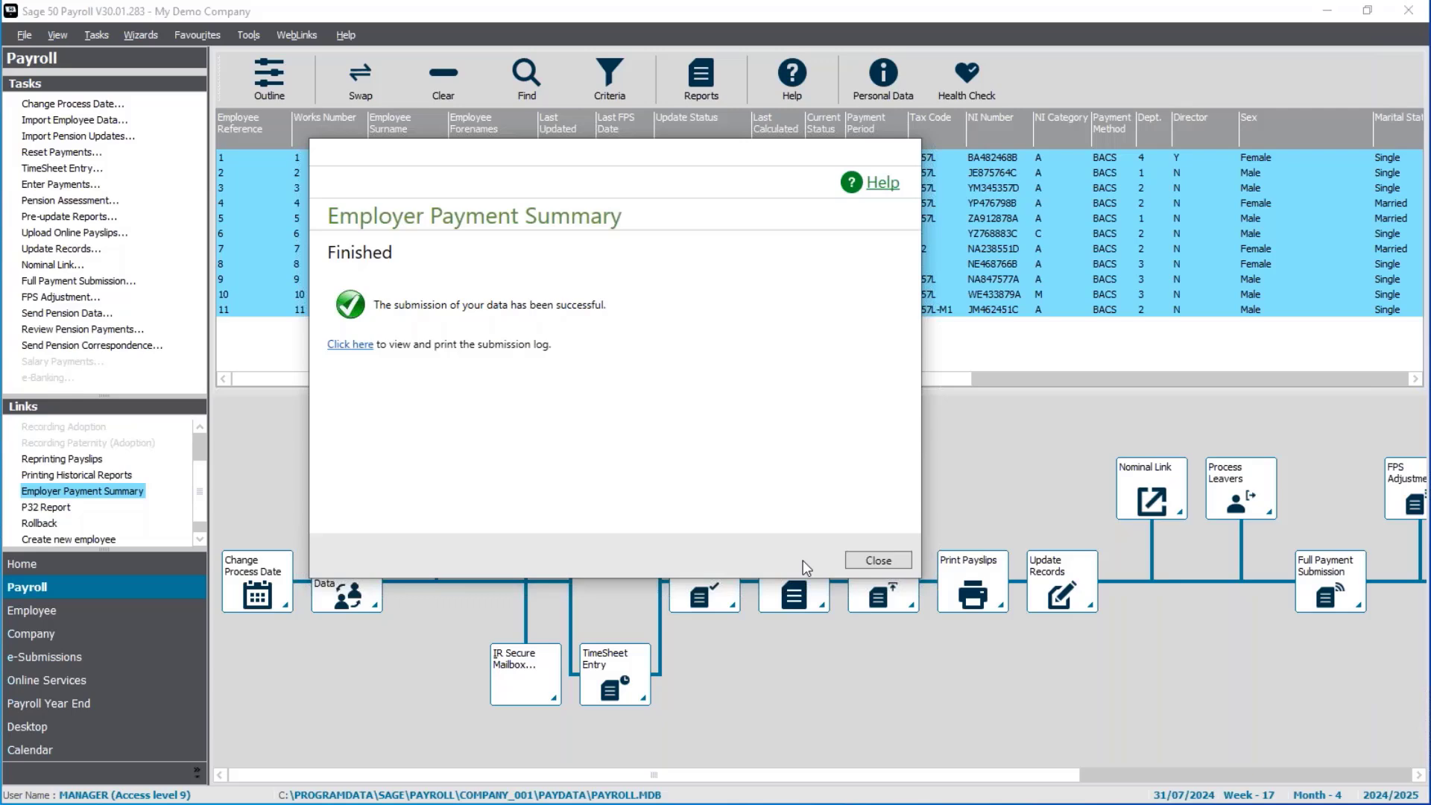
{"action": "left_click", "coordinate": [910, 562]}
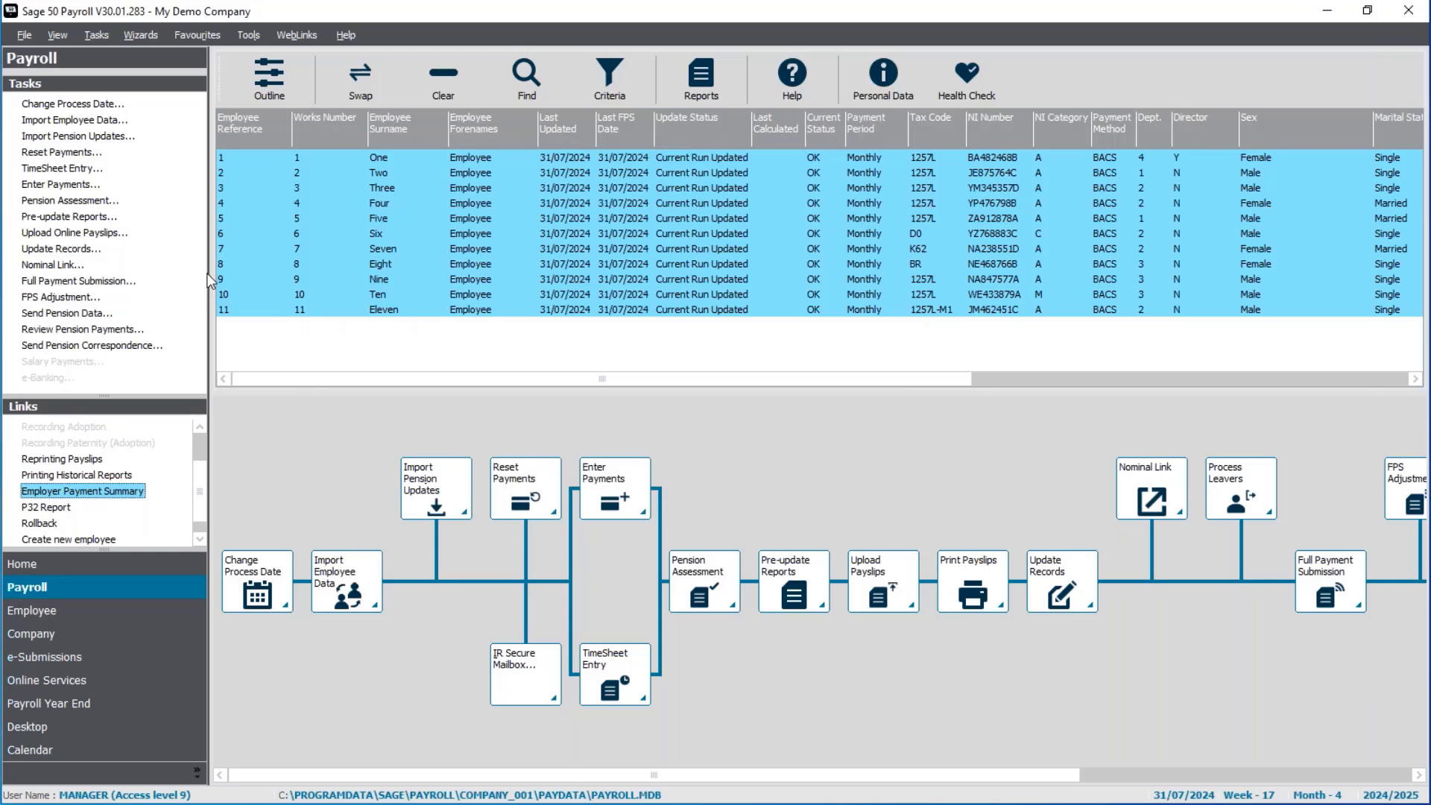
{"action": "key", "text": "alt+Tab"}
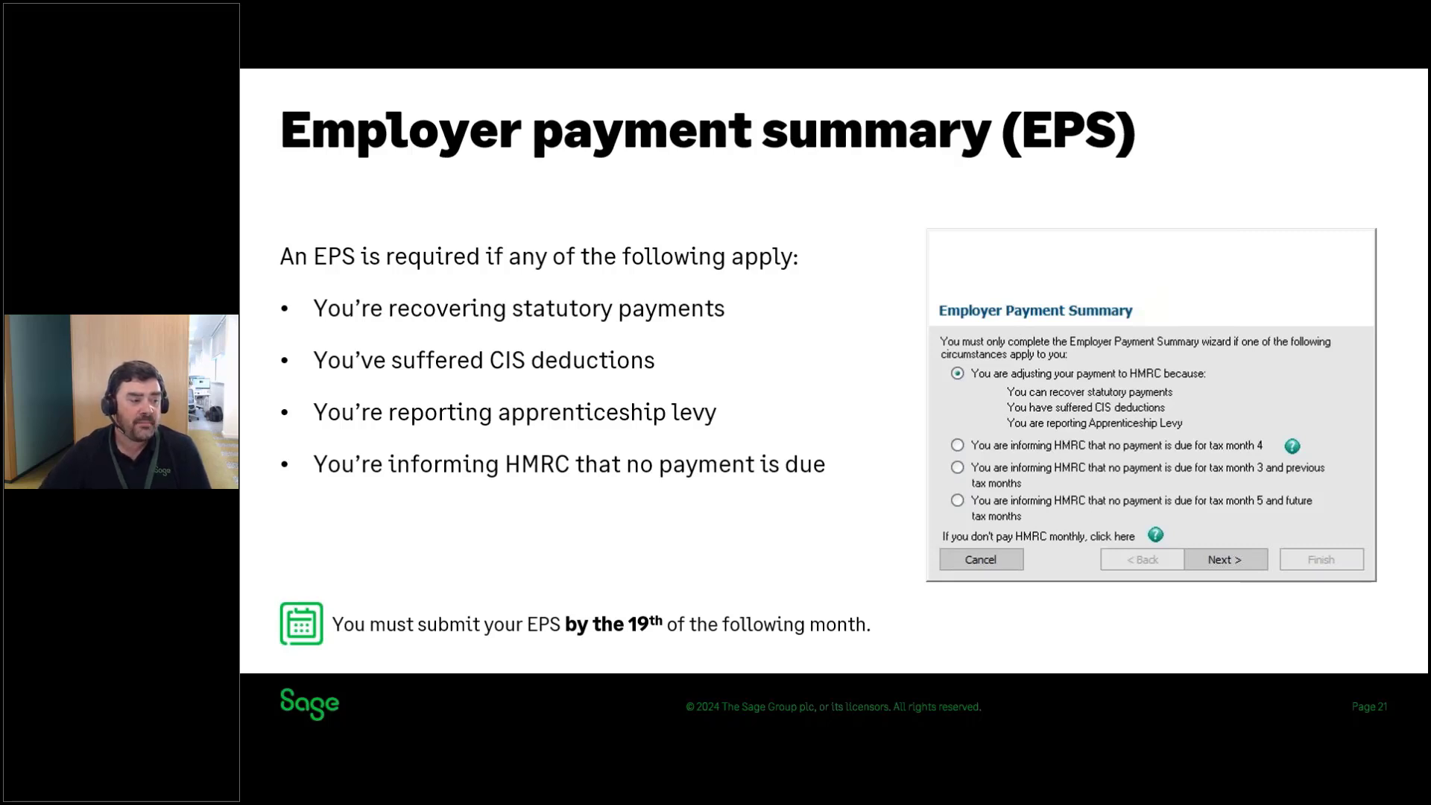
{"action": "key", "text": "Right"}
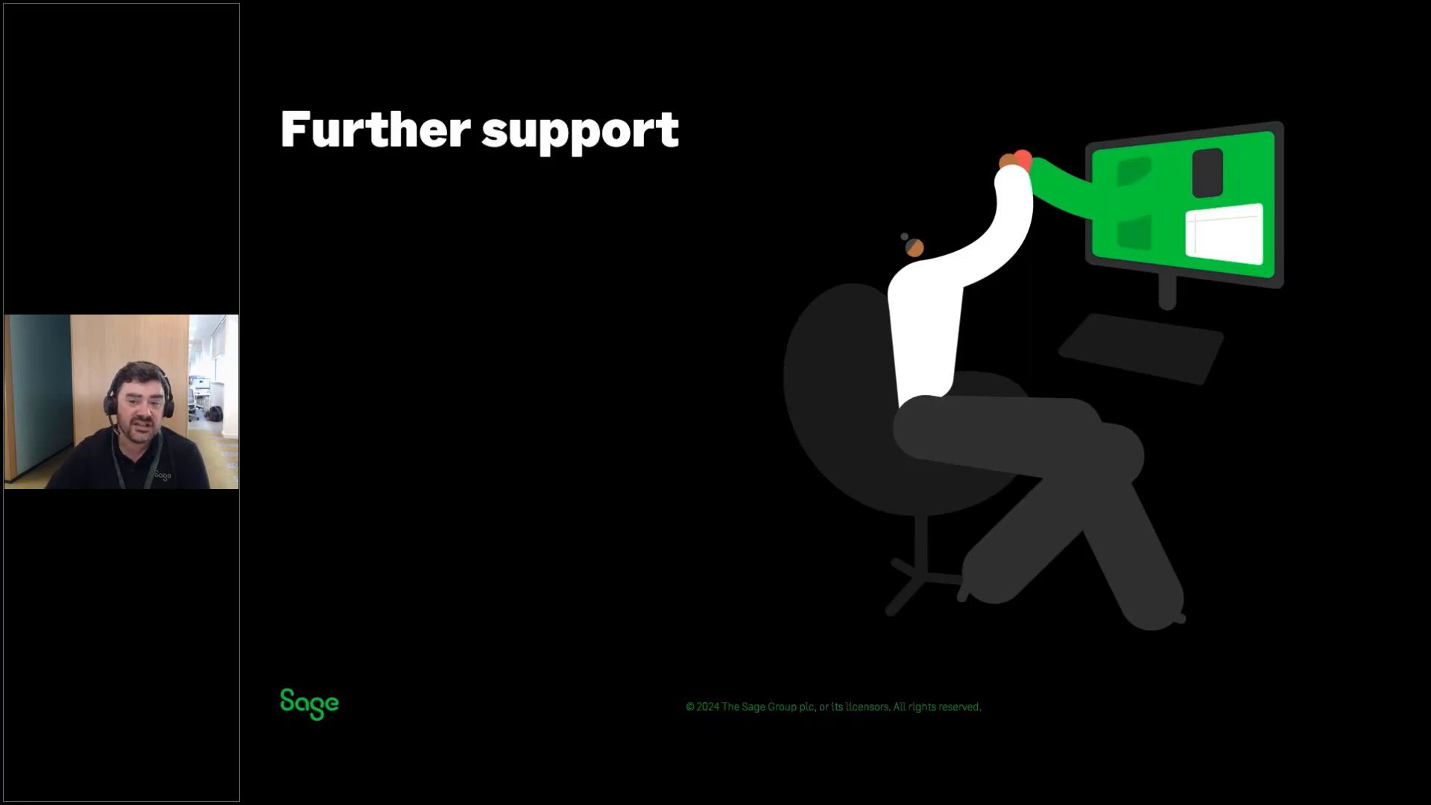
{"action": "key", "text": "Right"}
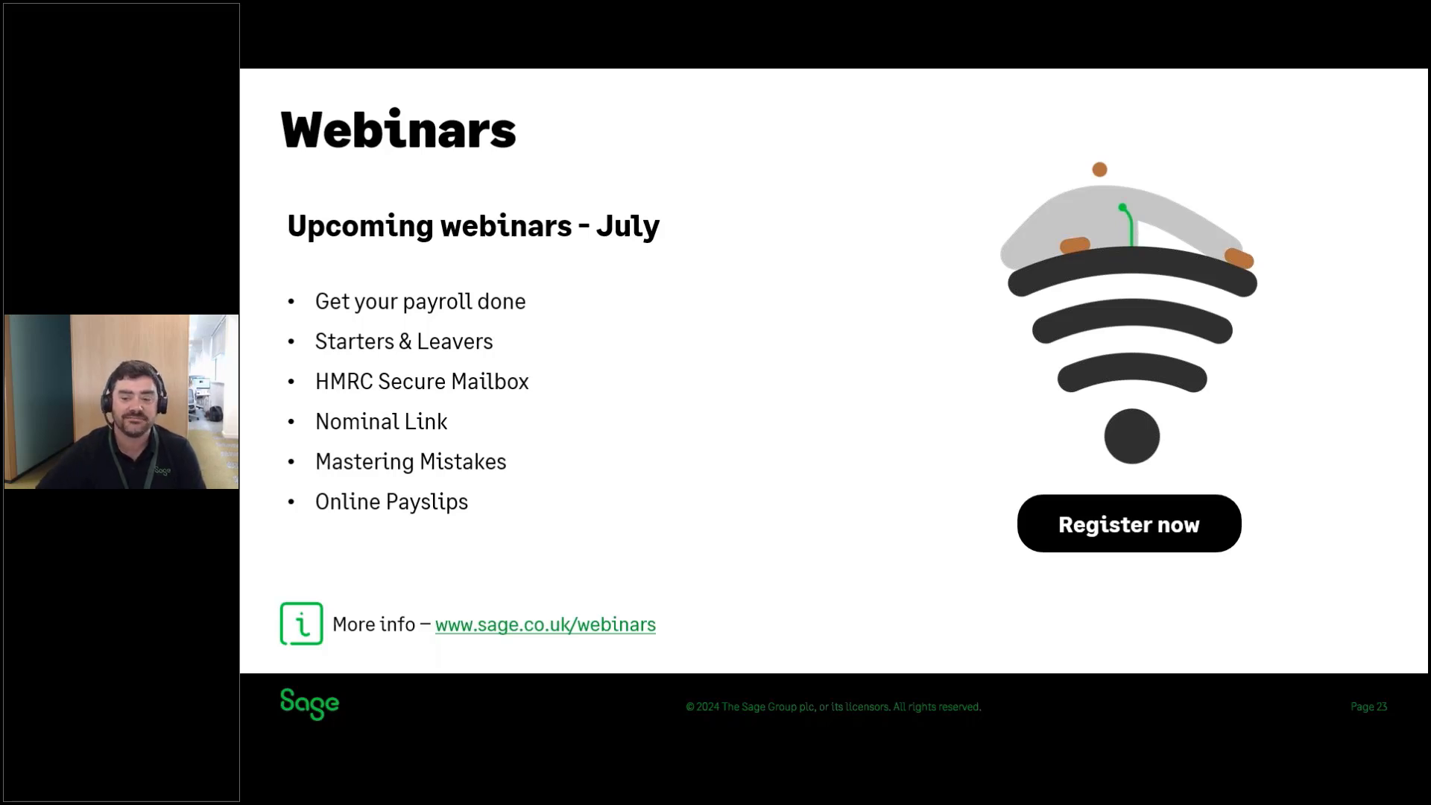
{"action": "key", "text": "Right"}
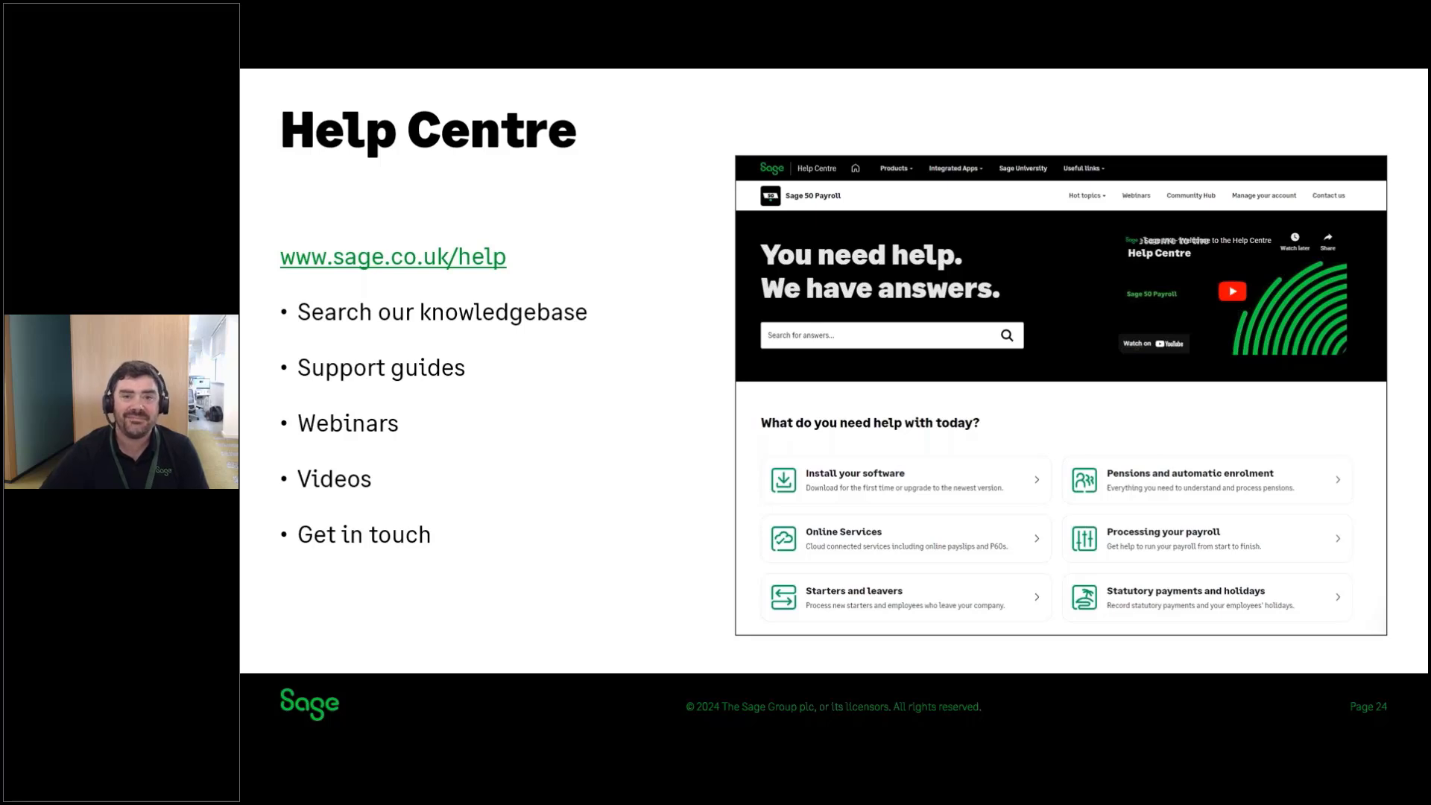
{"action": "key", "text": "Right"}
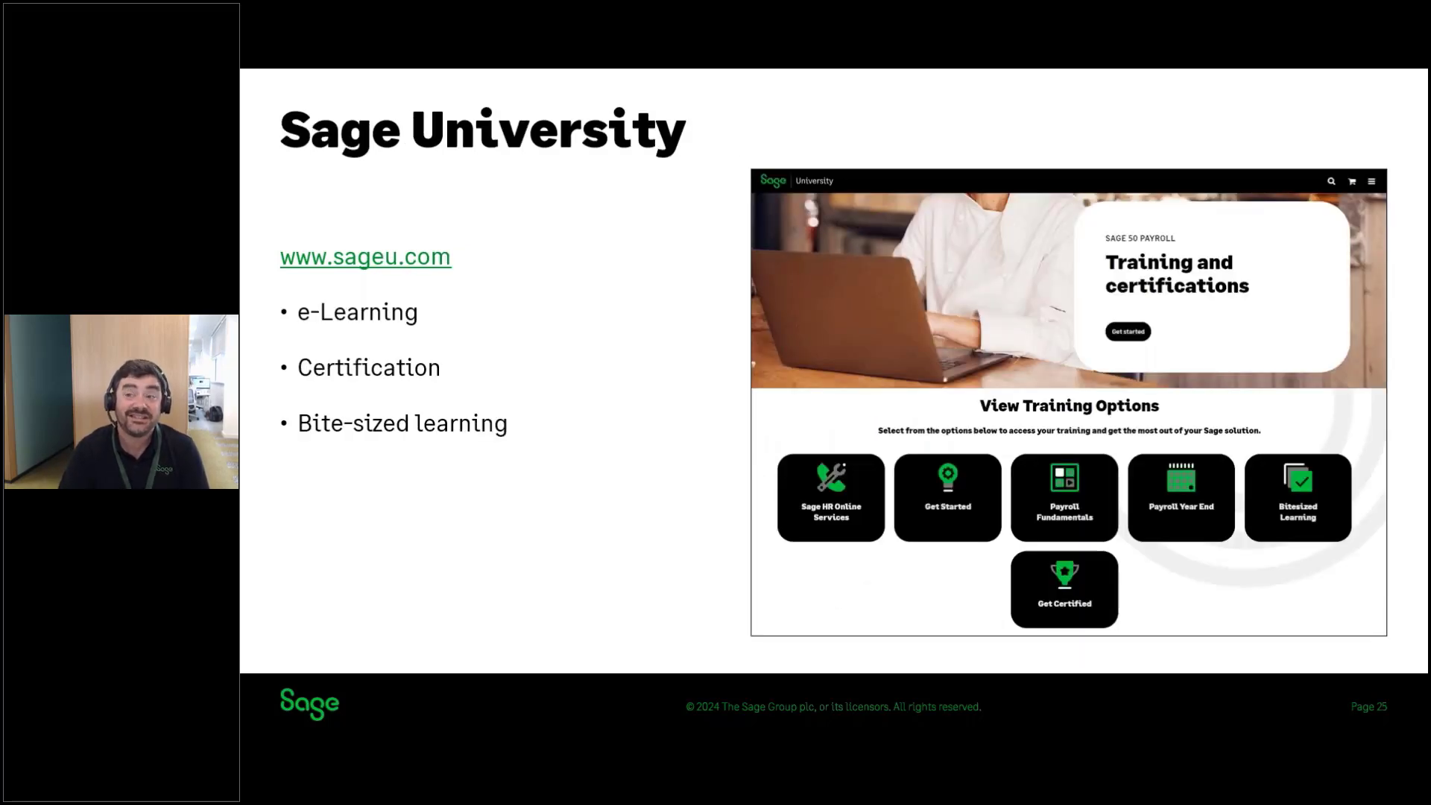